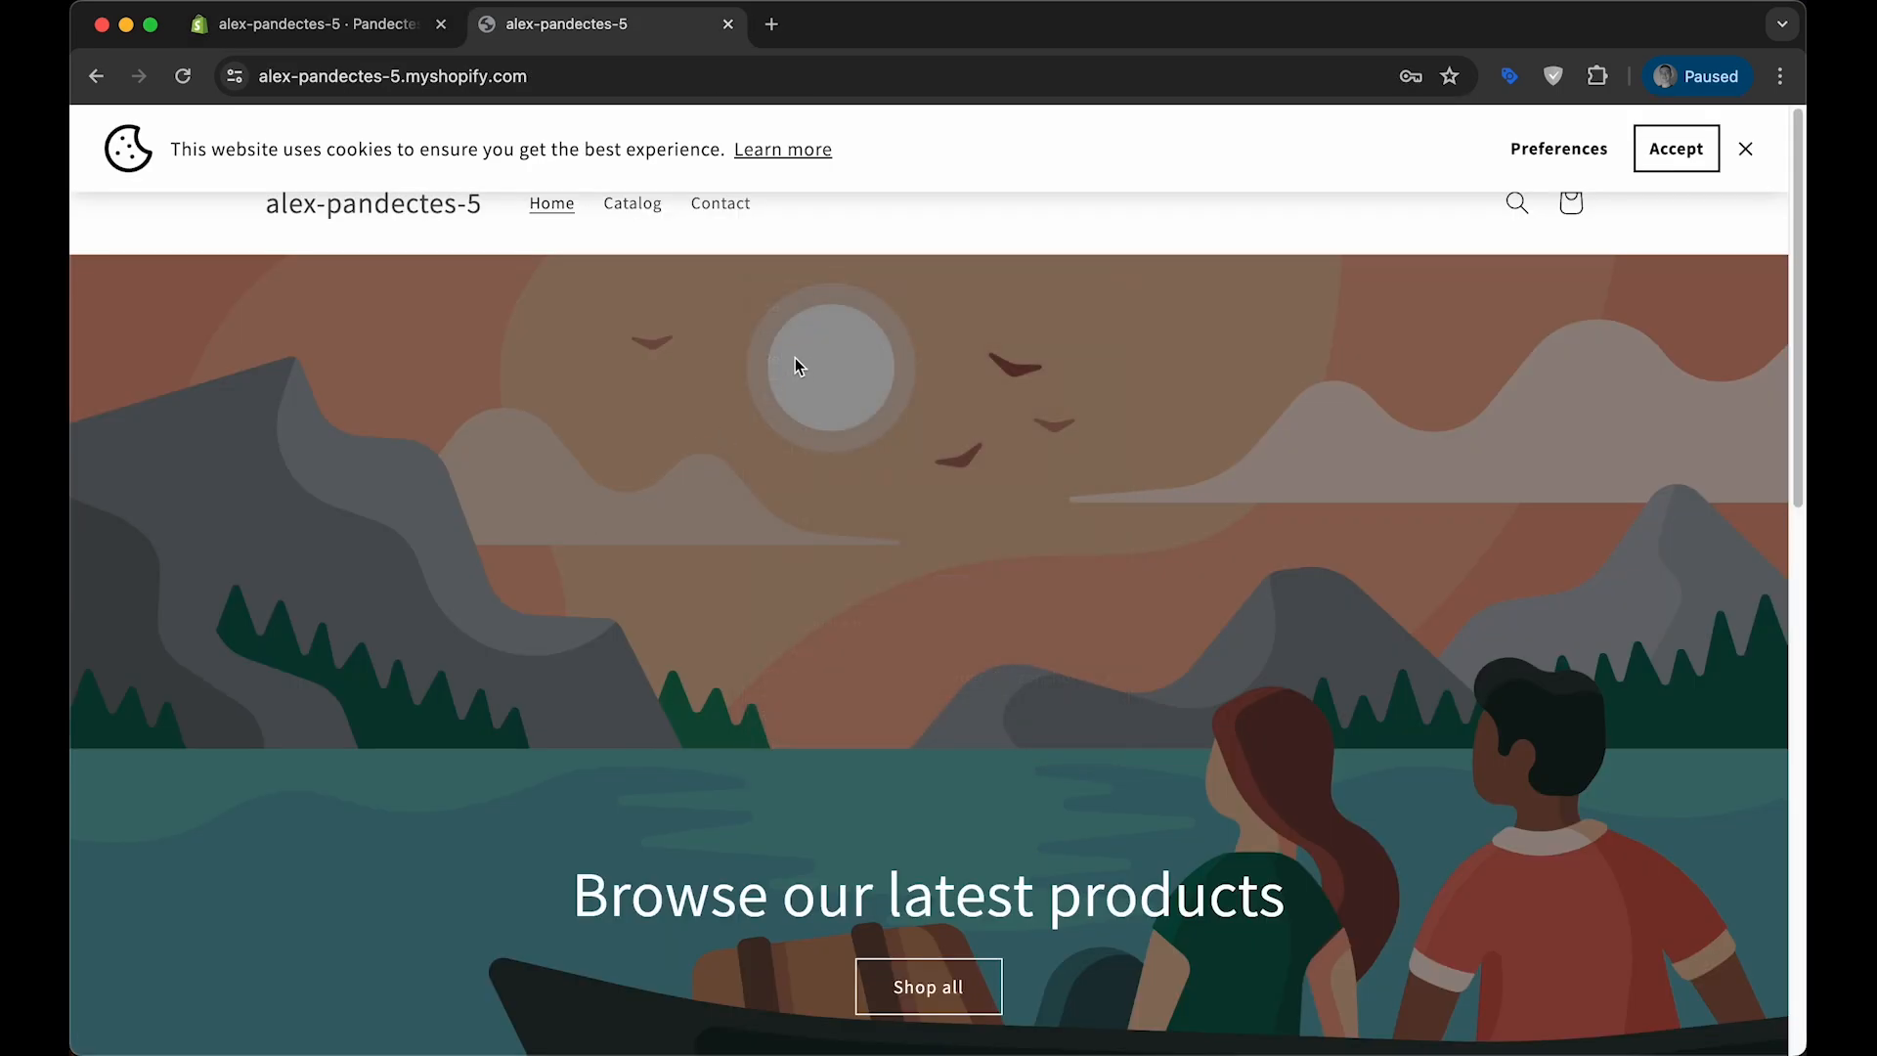
- Open the alex-pandectes-5.myshopify.com storefront in an incognito window and inspect the page with the developer tools
{"action": "left_click", "coordinate": [622, 75]}
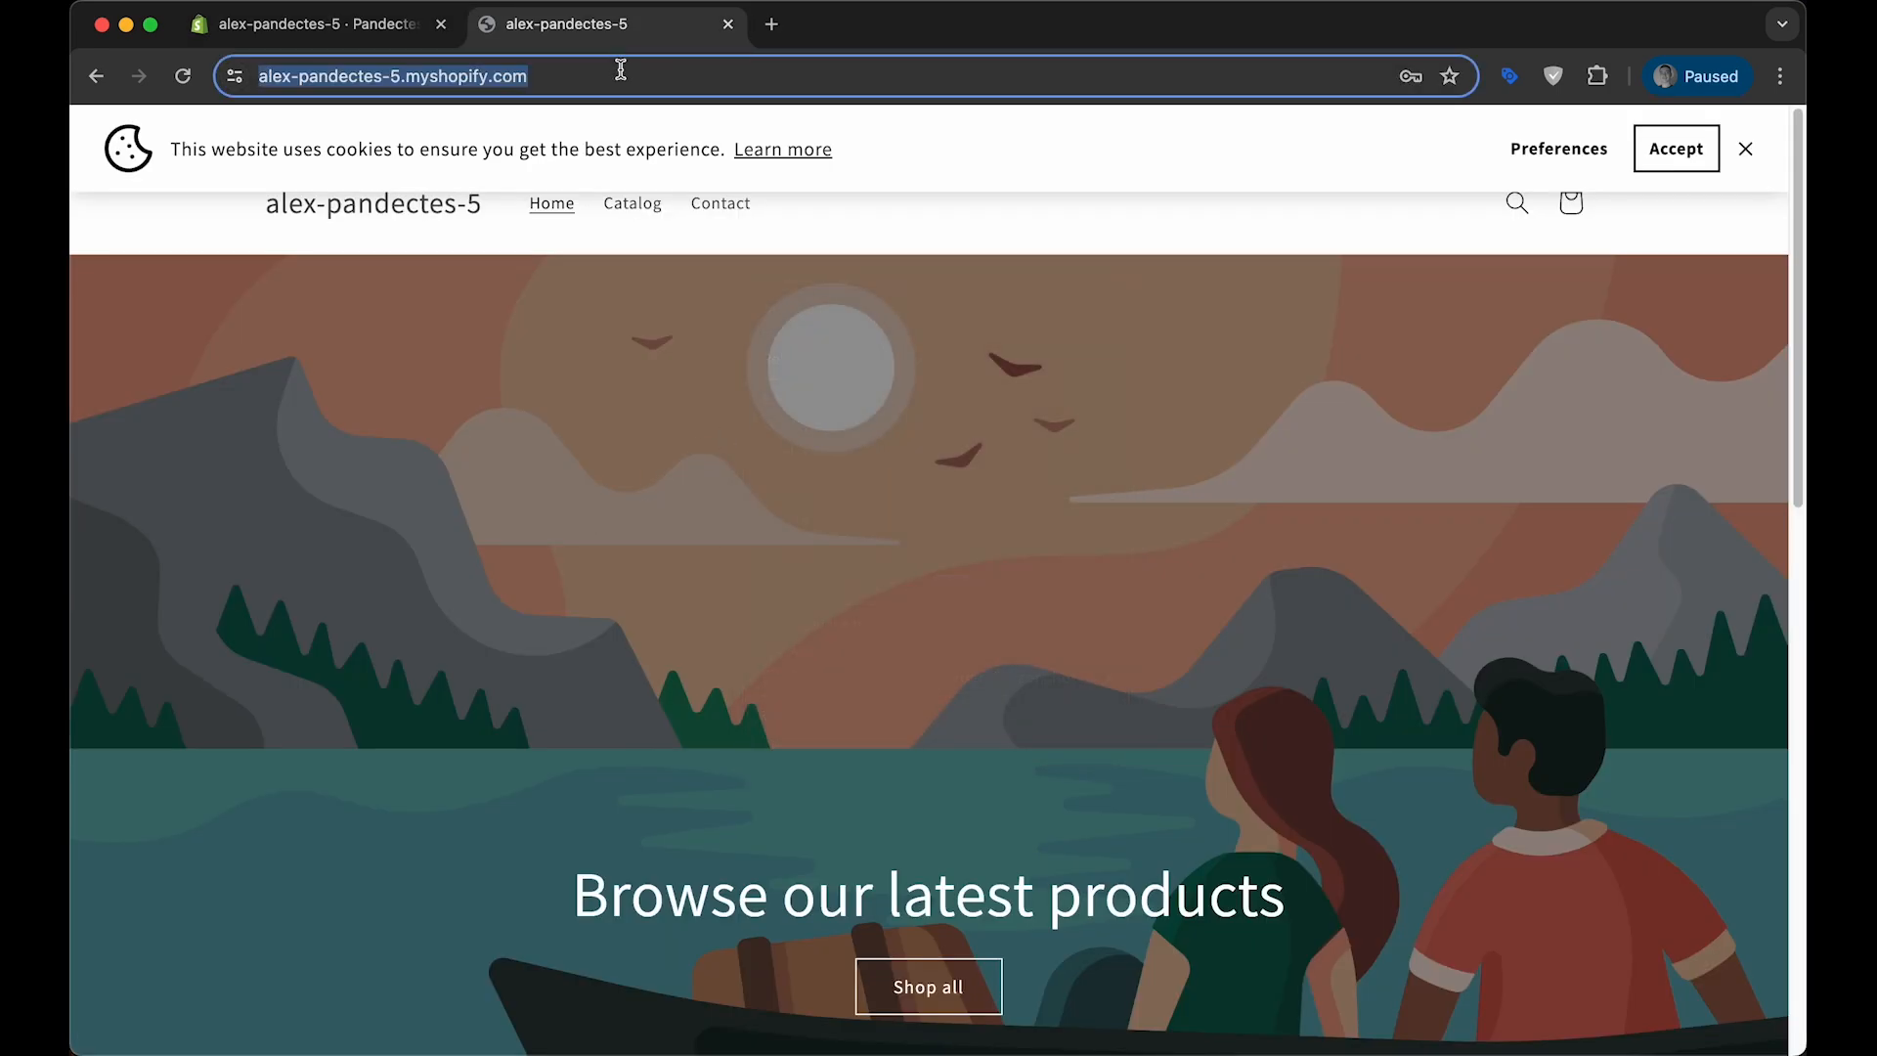
{"action": "left_click", "coordinate": [729, 381]}
{"action": "key", "text": "super+shift+n"}
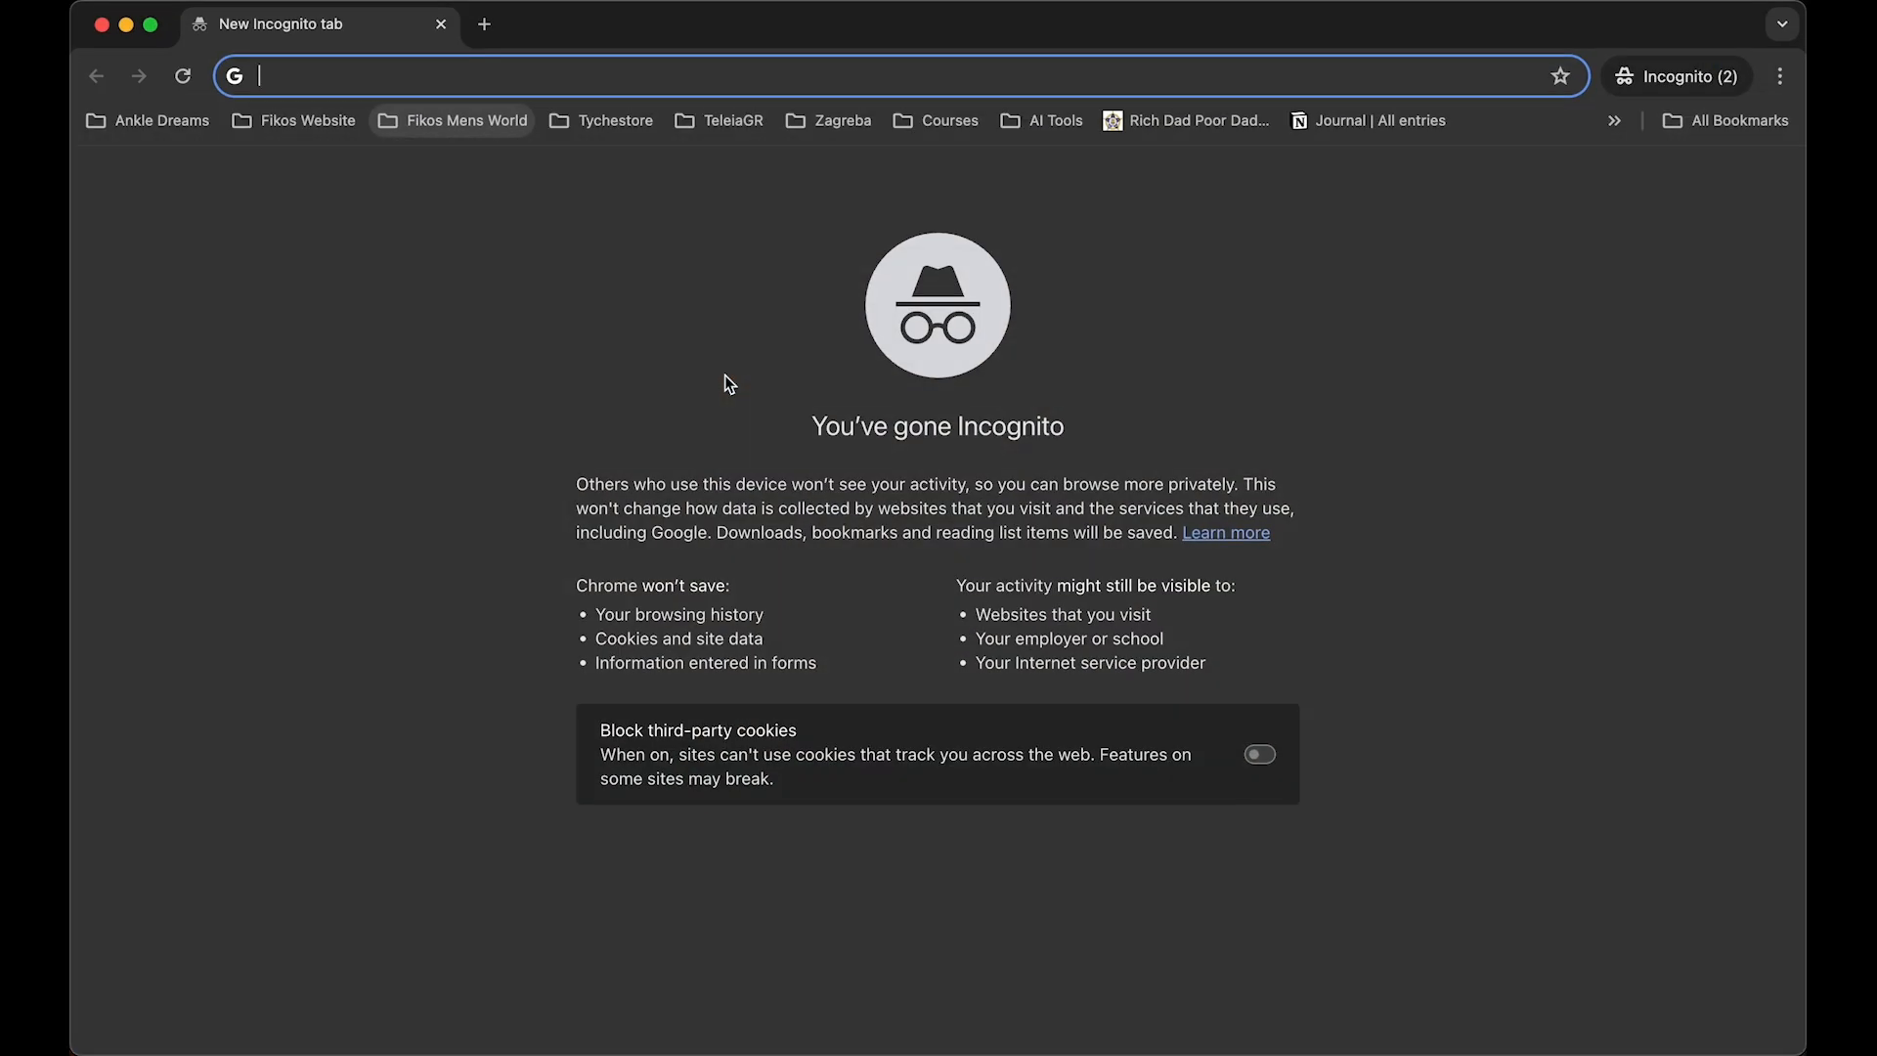
{"action": "right_click", "coordinate": [843, 368]}
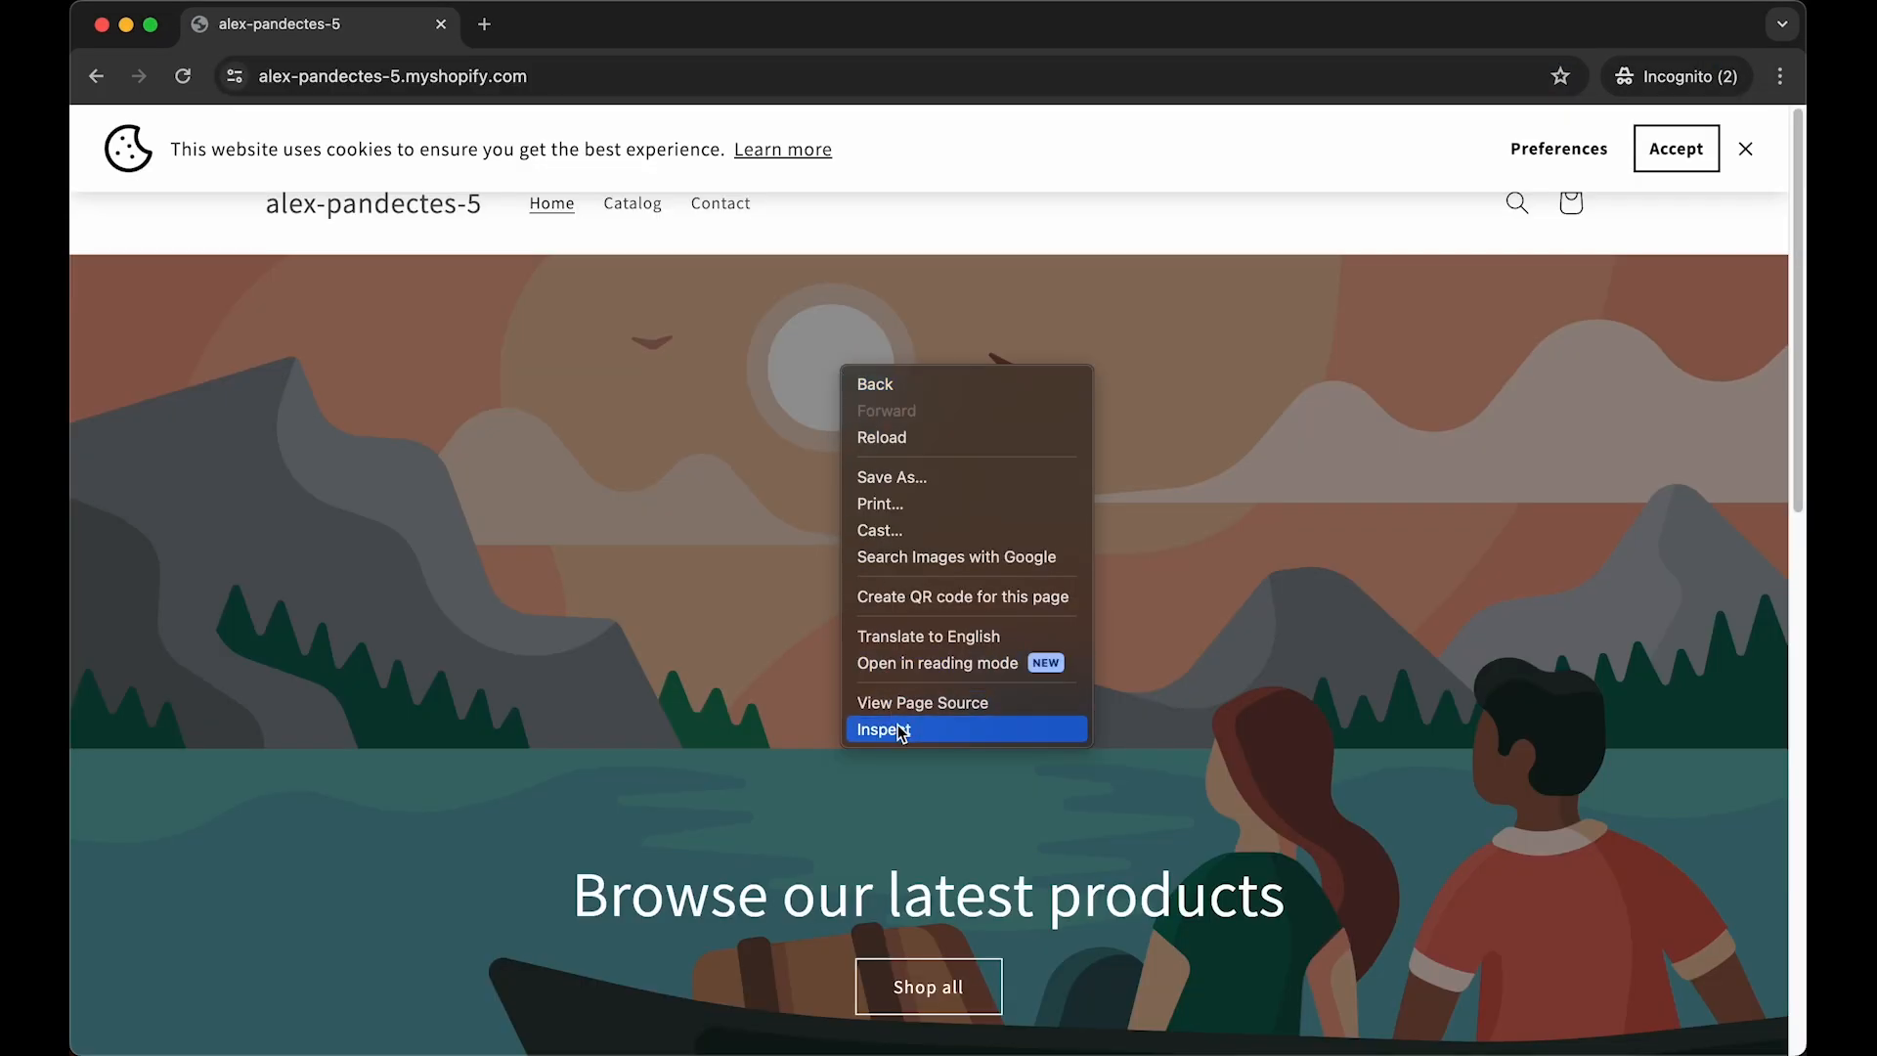
{"action": "left_click", "coordinate": [901, 731]}
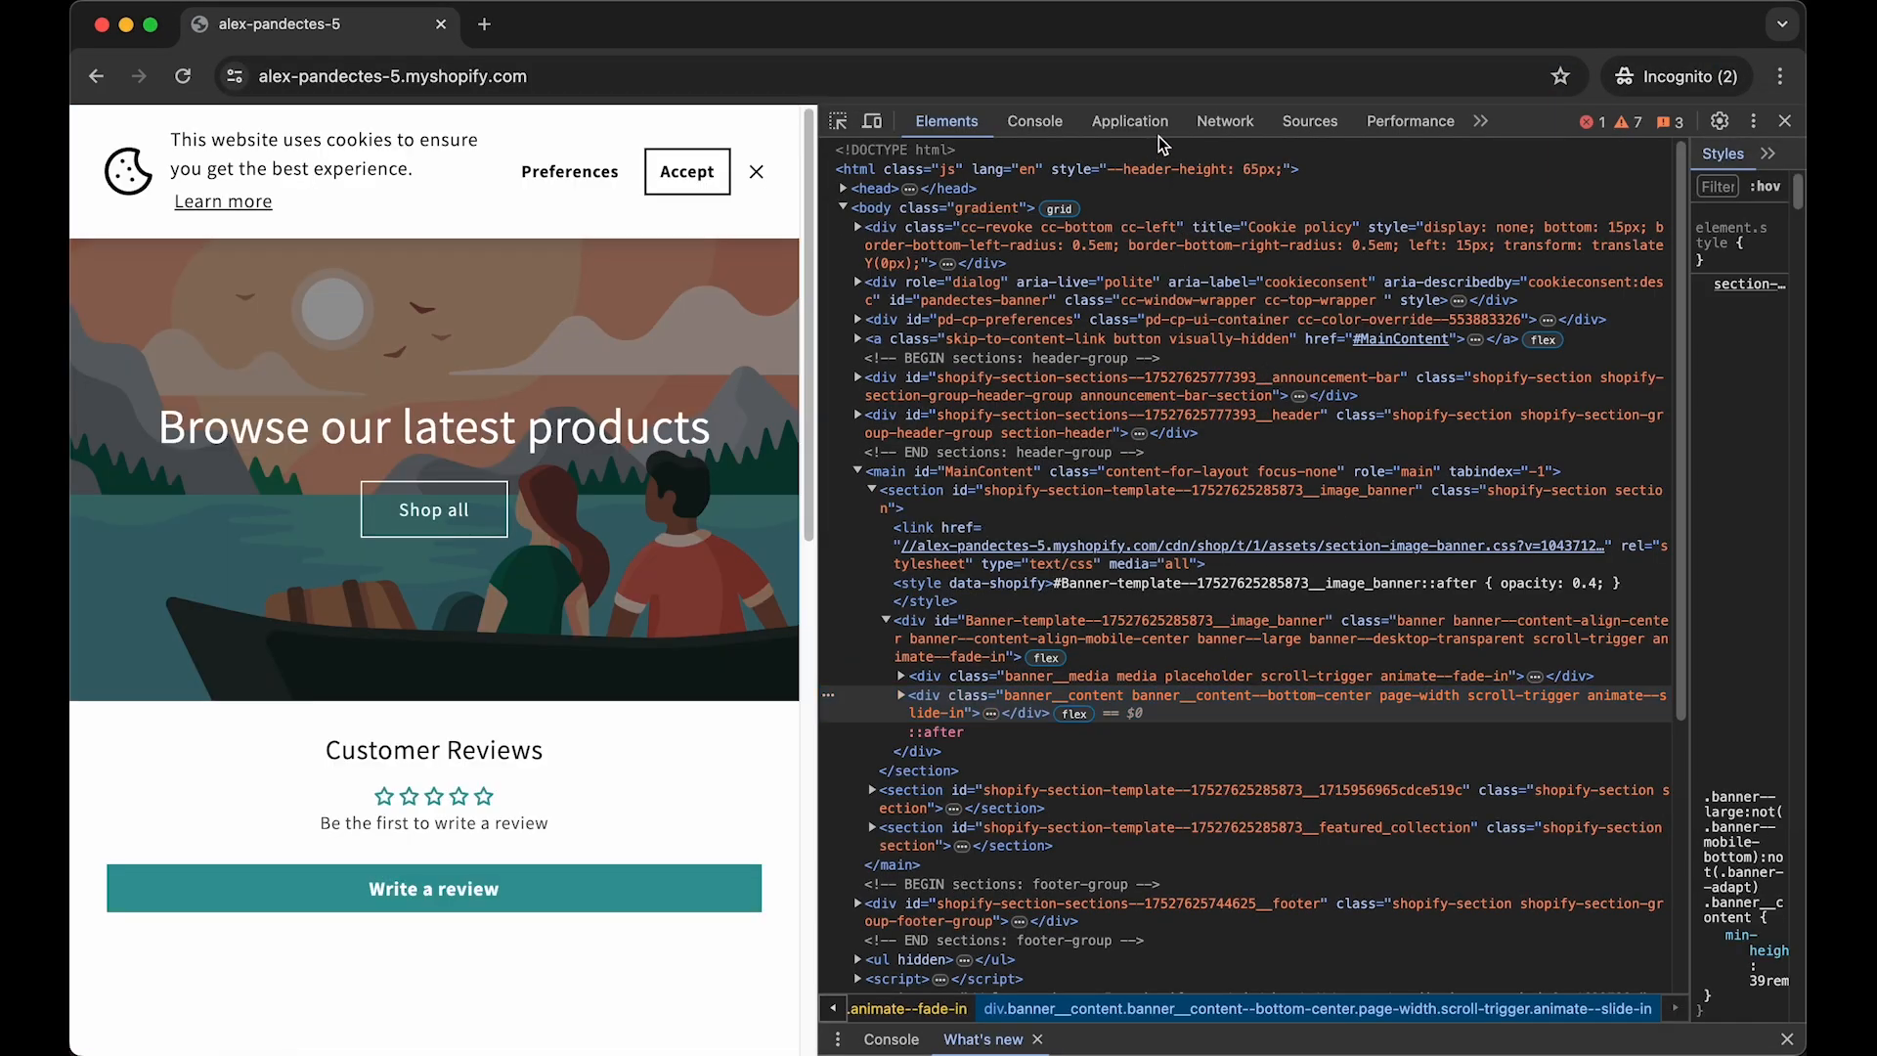
- Display the cookies stored for the storefront and select the MUID cookie
{"action": "left_click", "coordinate": [1158, 131]}
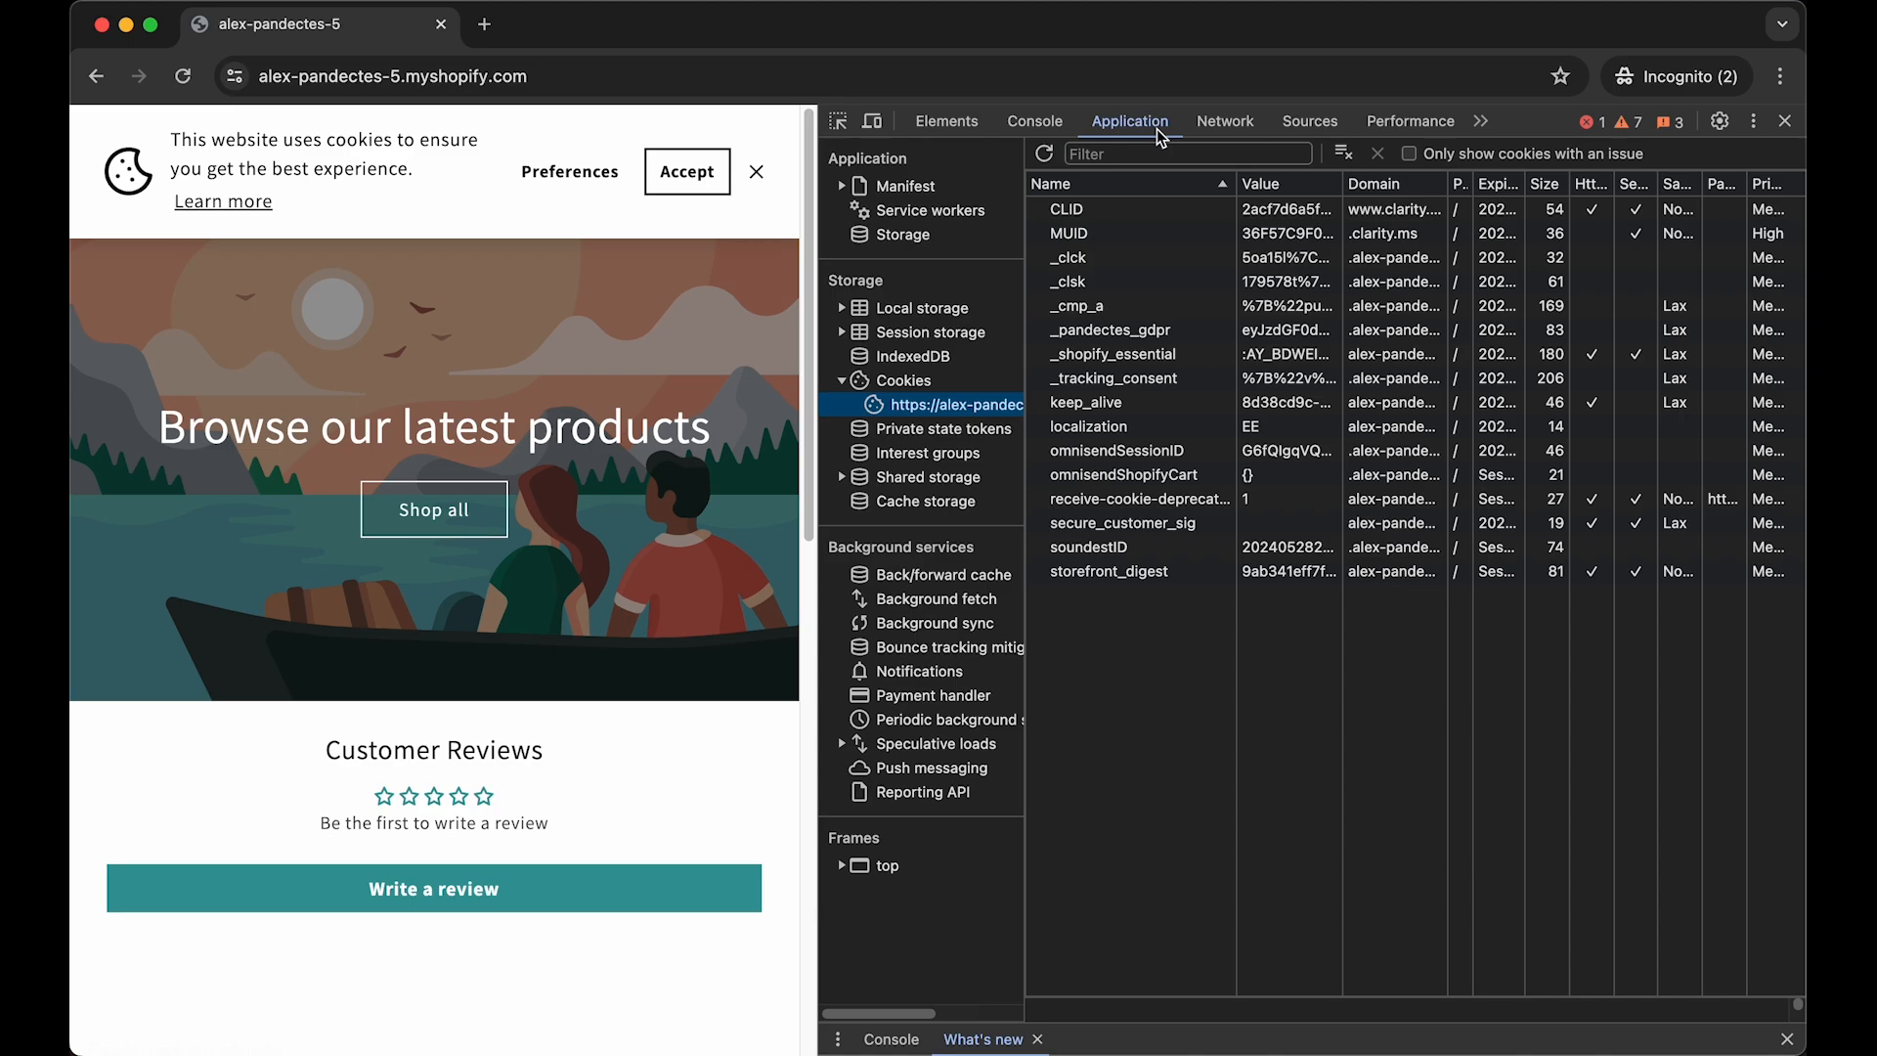
{"action": "left_click", "coordinate": [927, 387]}
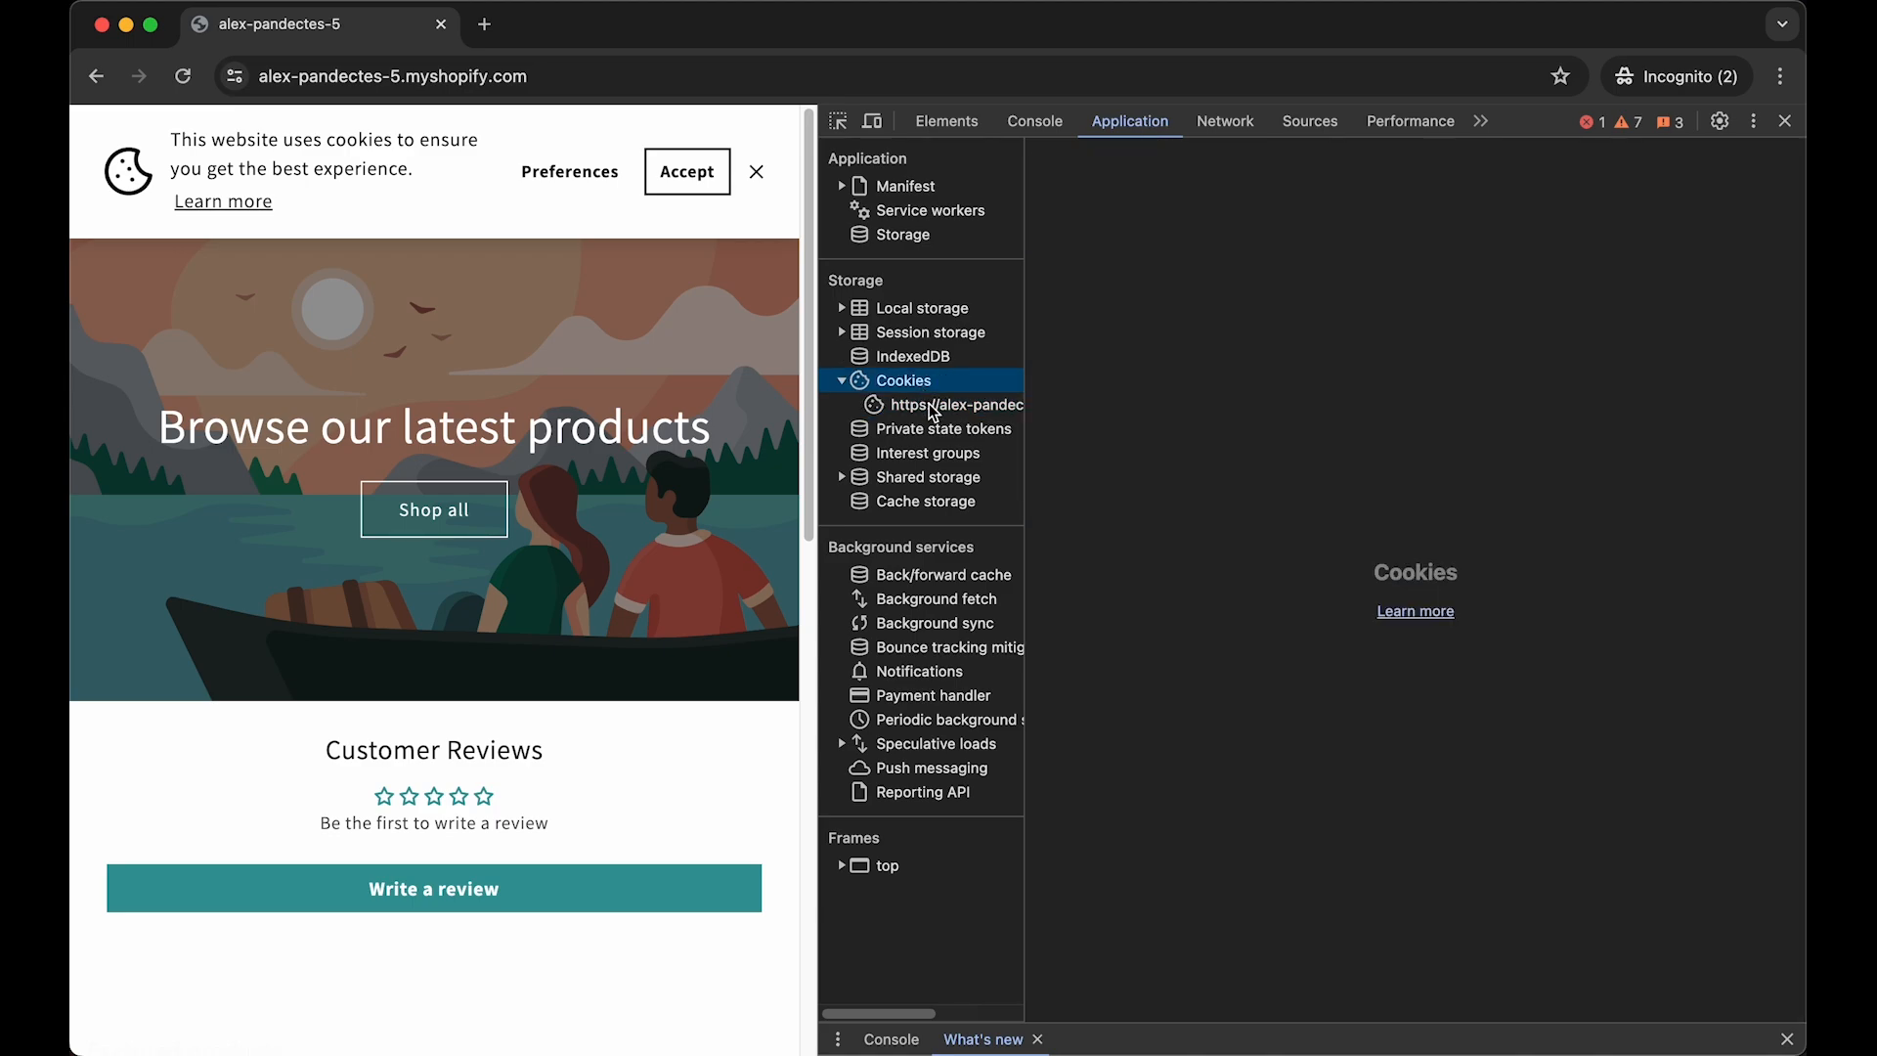
{"action": "left_click", "coordinate": [929, 402]}
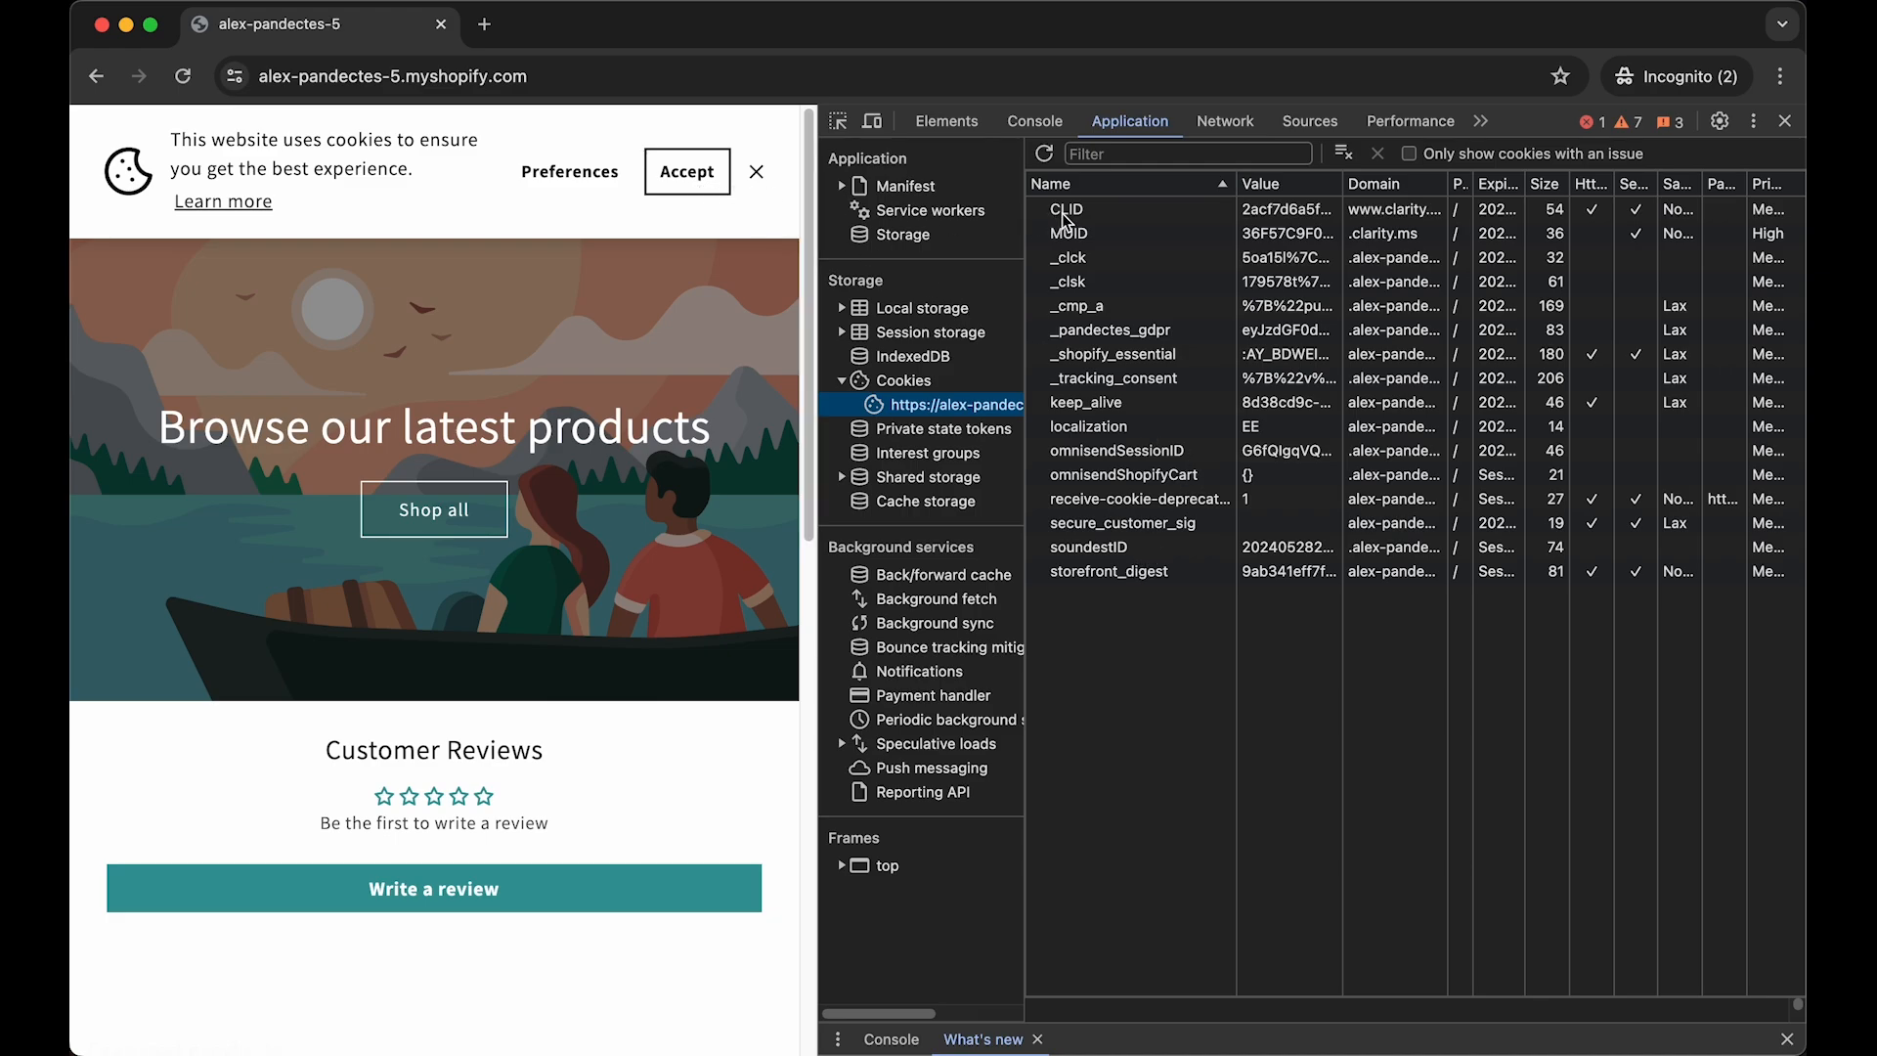
{"action": "left_click", "coordinate": [1114, 231]}
- Switch to the Pandectes GDPR Compliance dashboard in the Shopify admin and open the scan report
{"action": "key", "text": "ctrl+Up"}
{"action": "left_click", "coordinate": [651, 231]}
{"action": "left_click", "coordinate": [376, 28]}
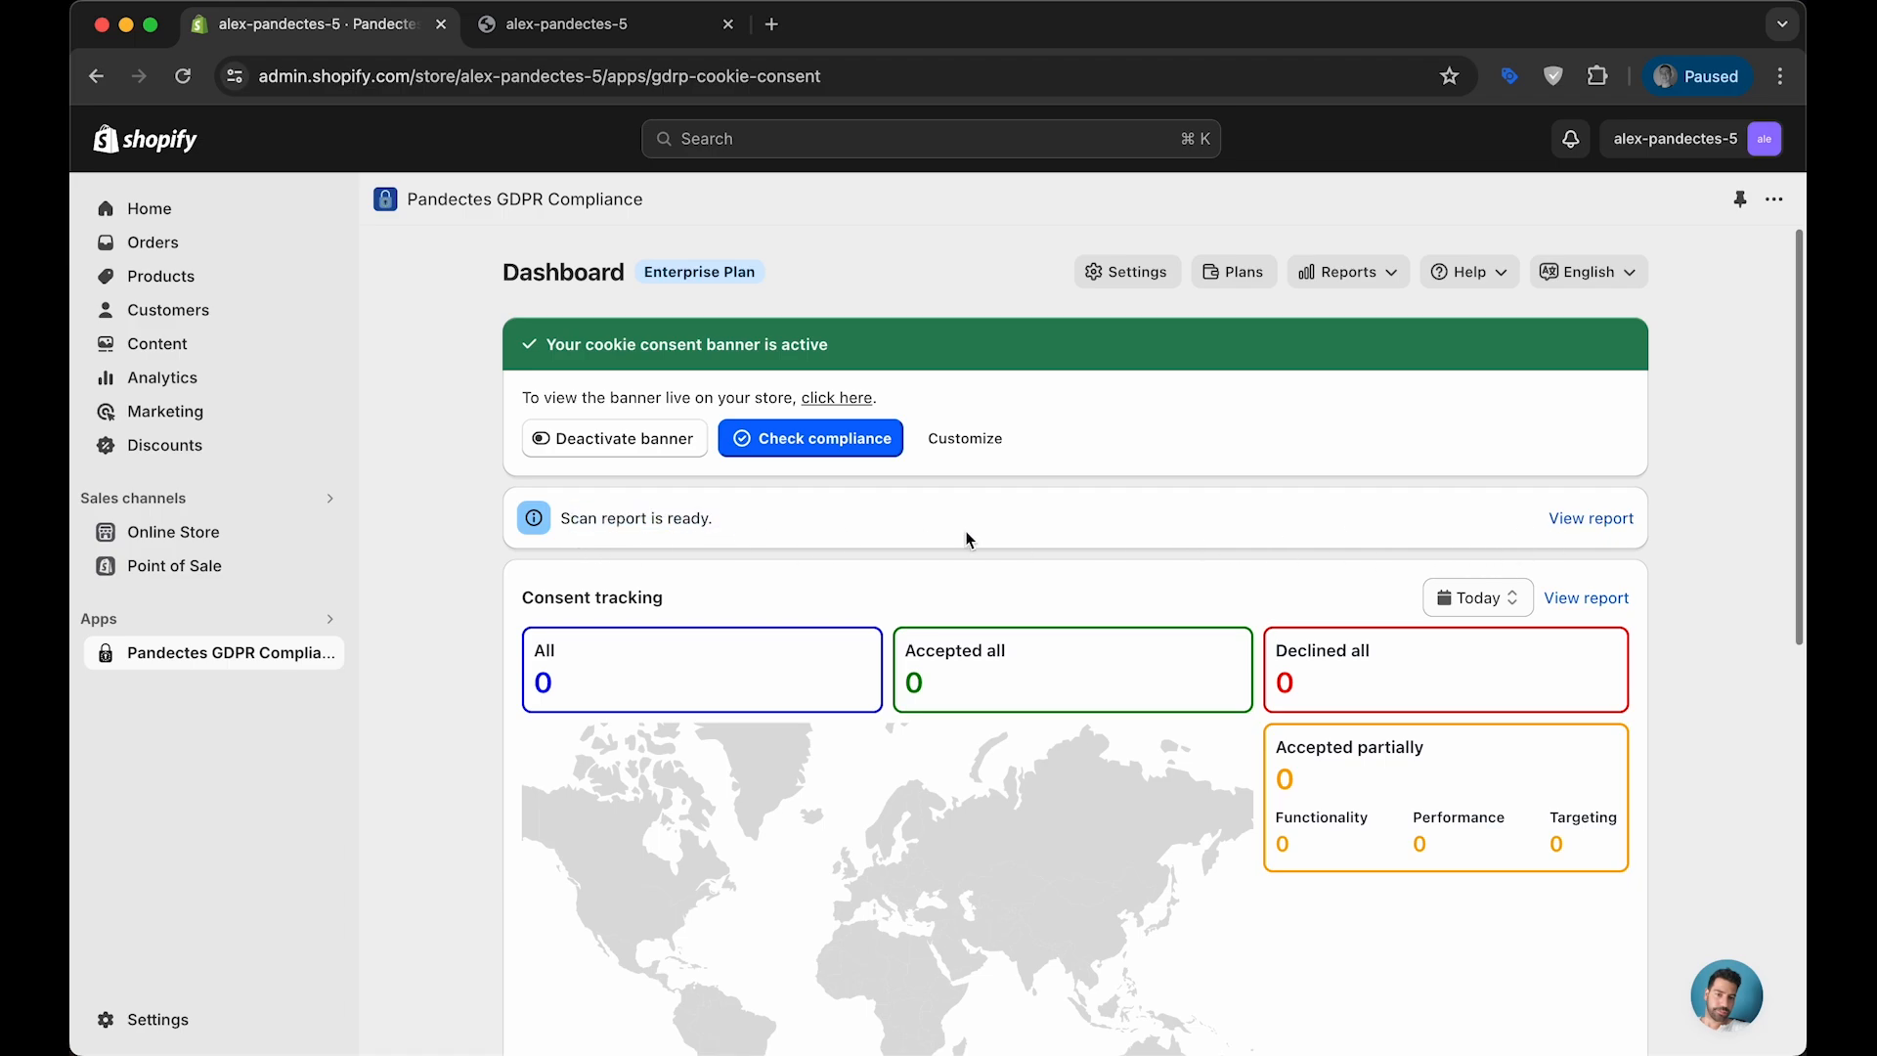
{"action": "left_click", "coordinate": [1567, 521]}
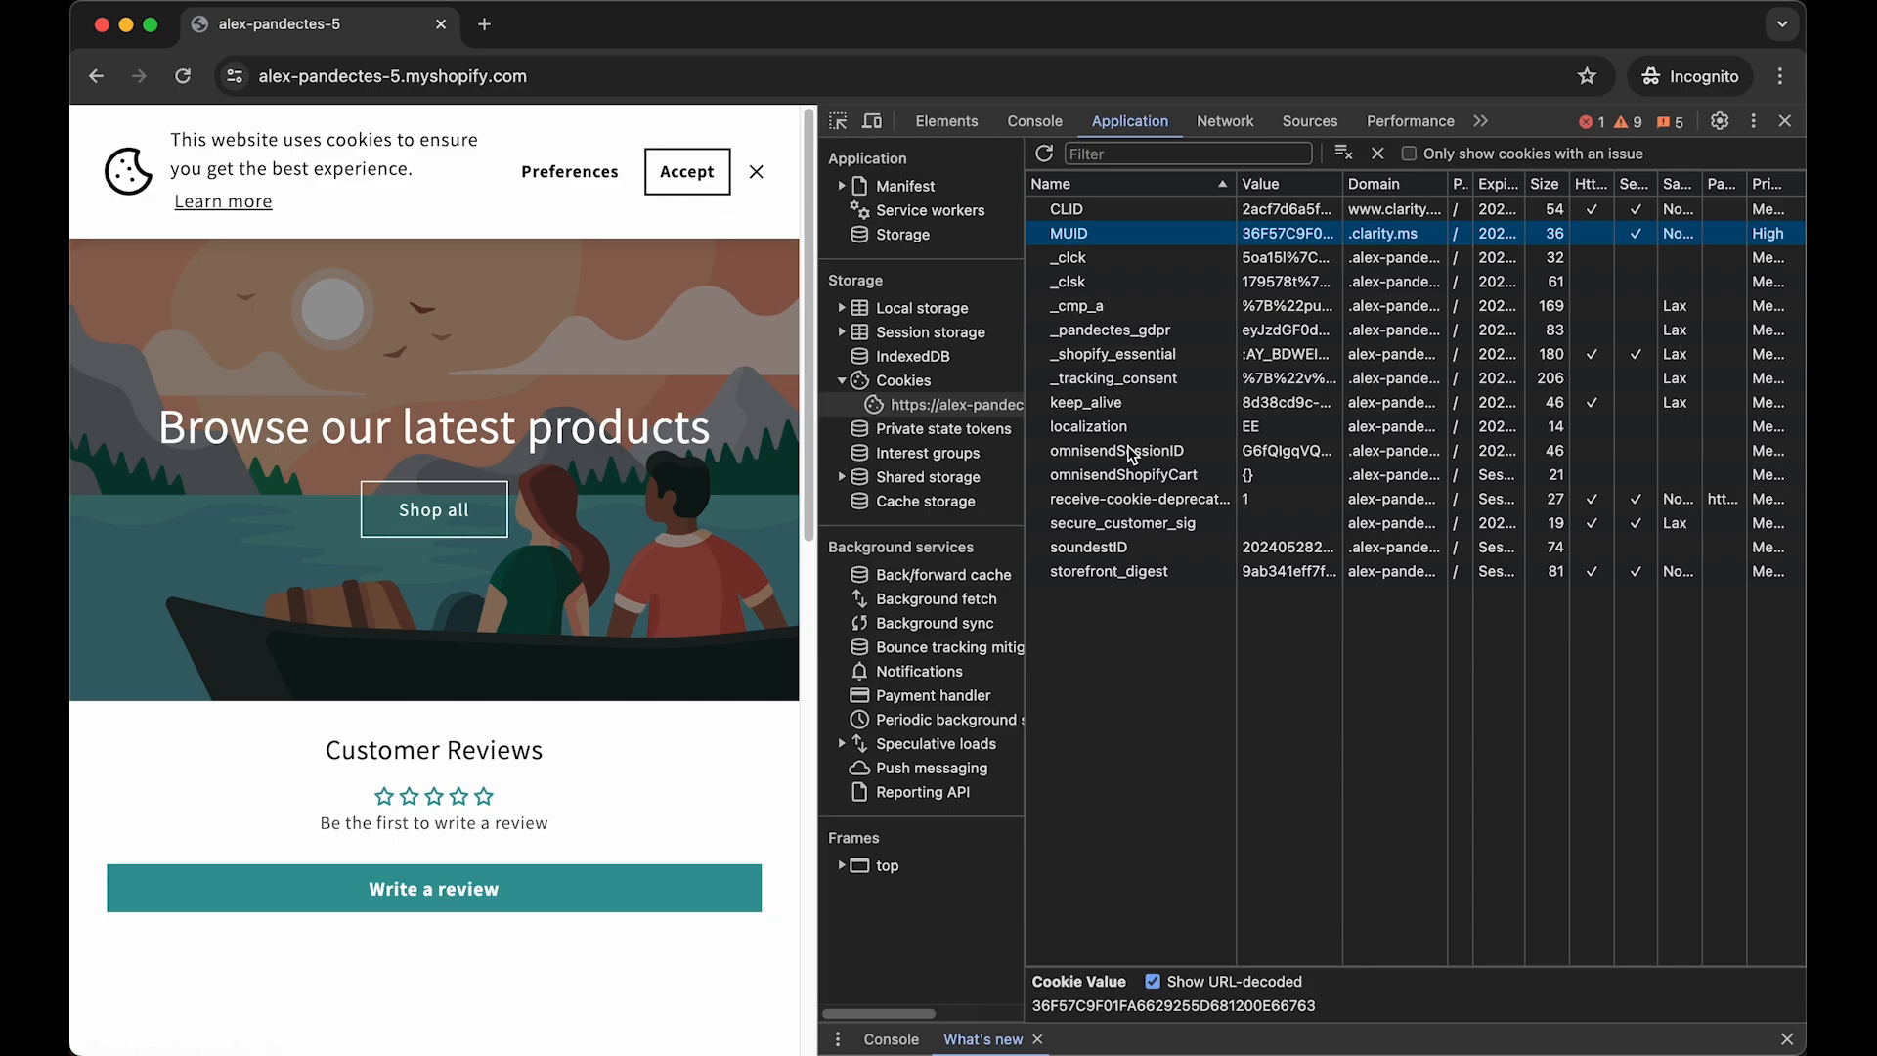
- Examine the CLID and MUID cookies in the storefront's cookie list, widening the developer tools to read the CLID cookie's full domain
{"action": "left_click", "coordinate": [1058, 211]}
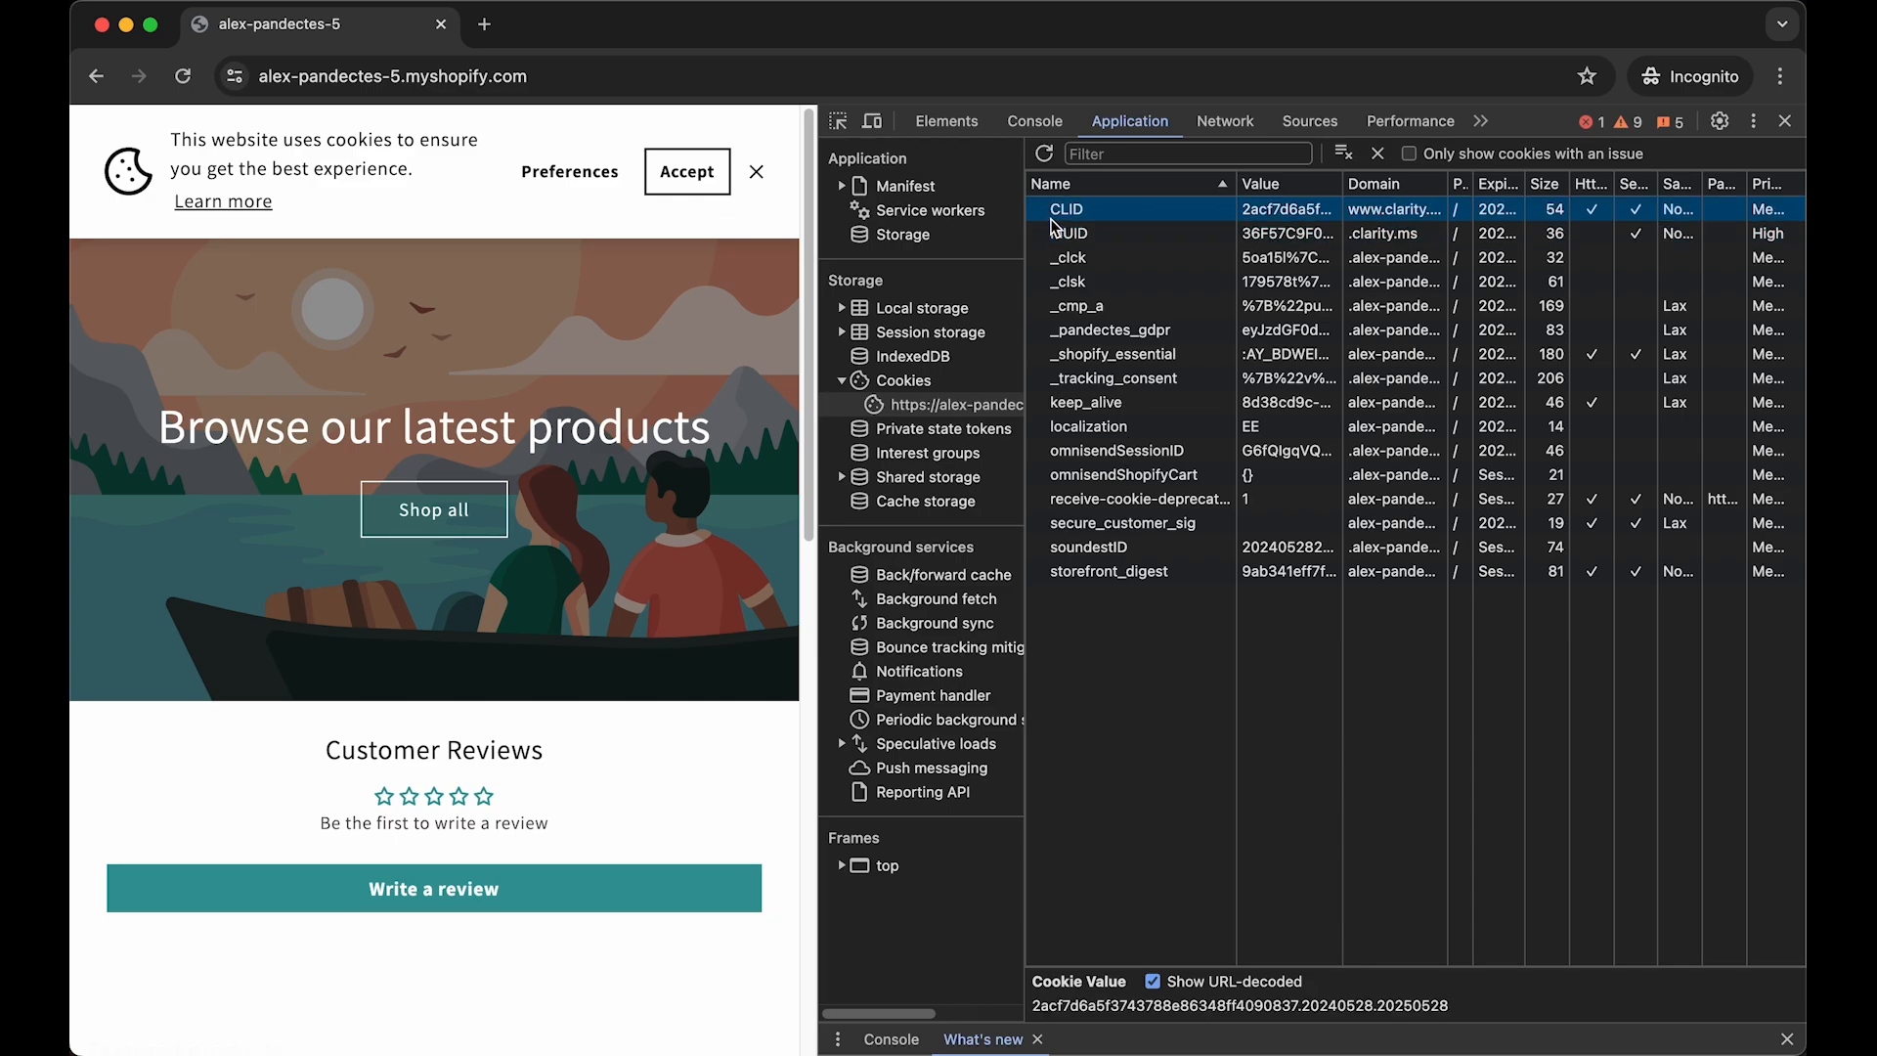
{"action": "left_click", "coordinate": [1069, 238]}
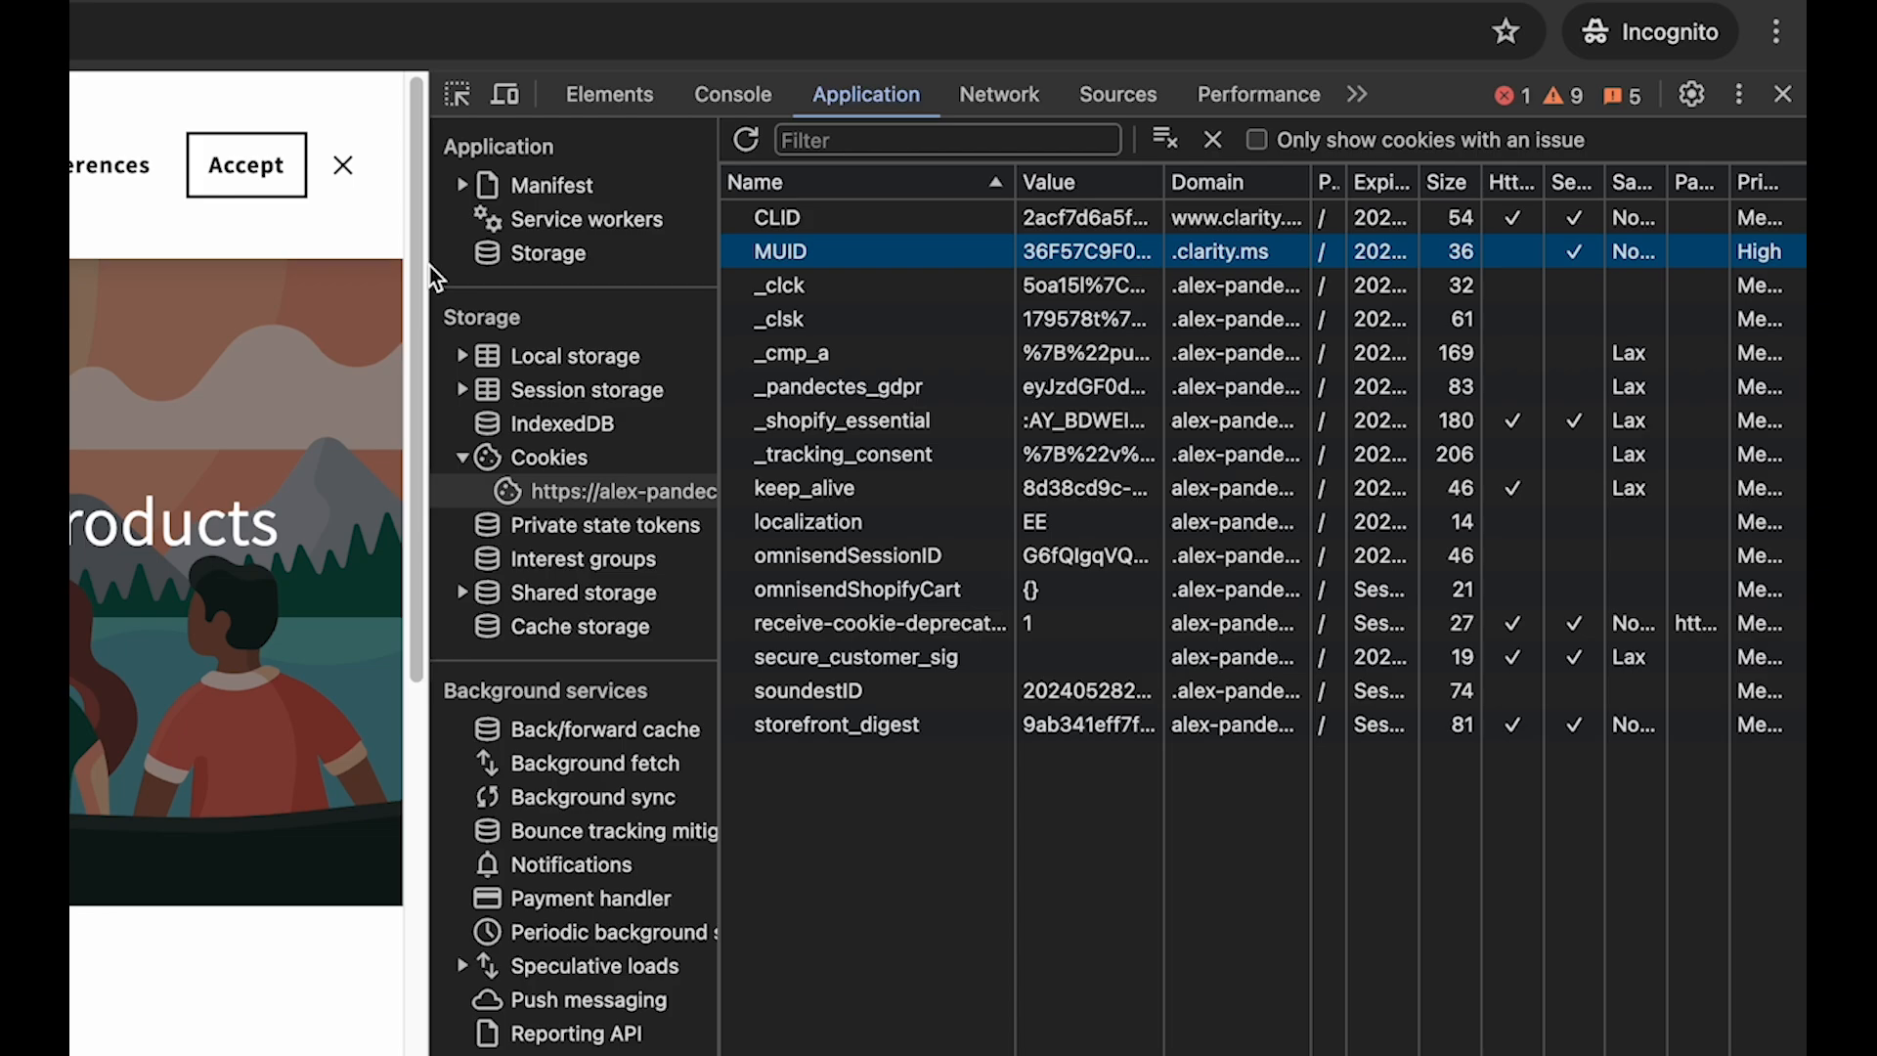
{"action": "left_click_drag", "start_coordinate": [430, 266], "coordinate": [108, 269]}
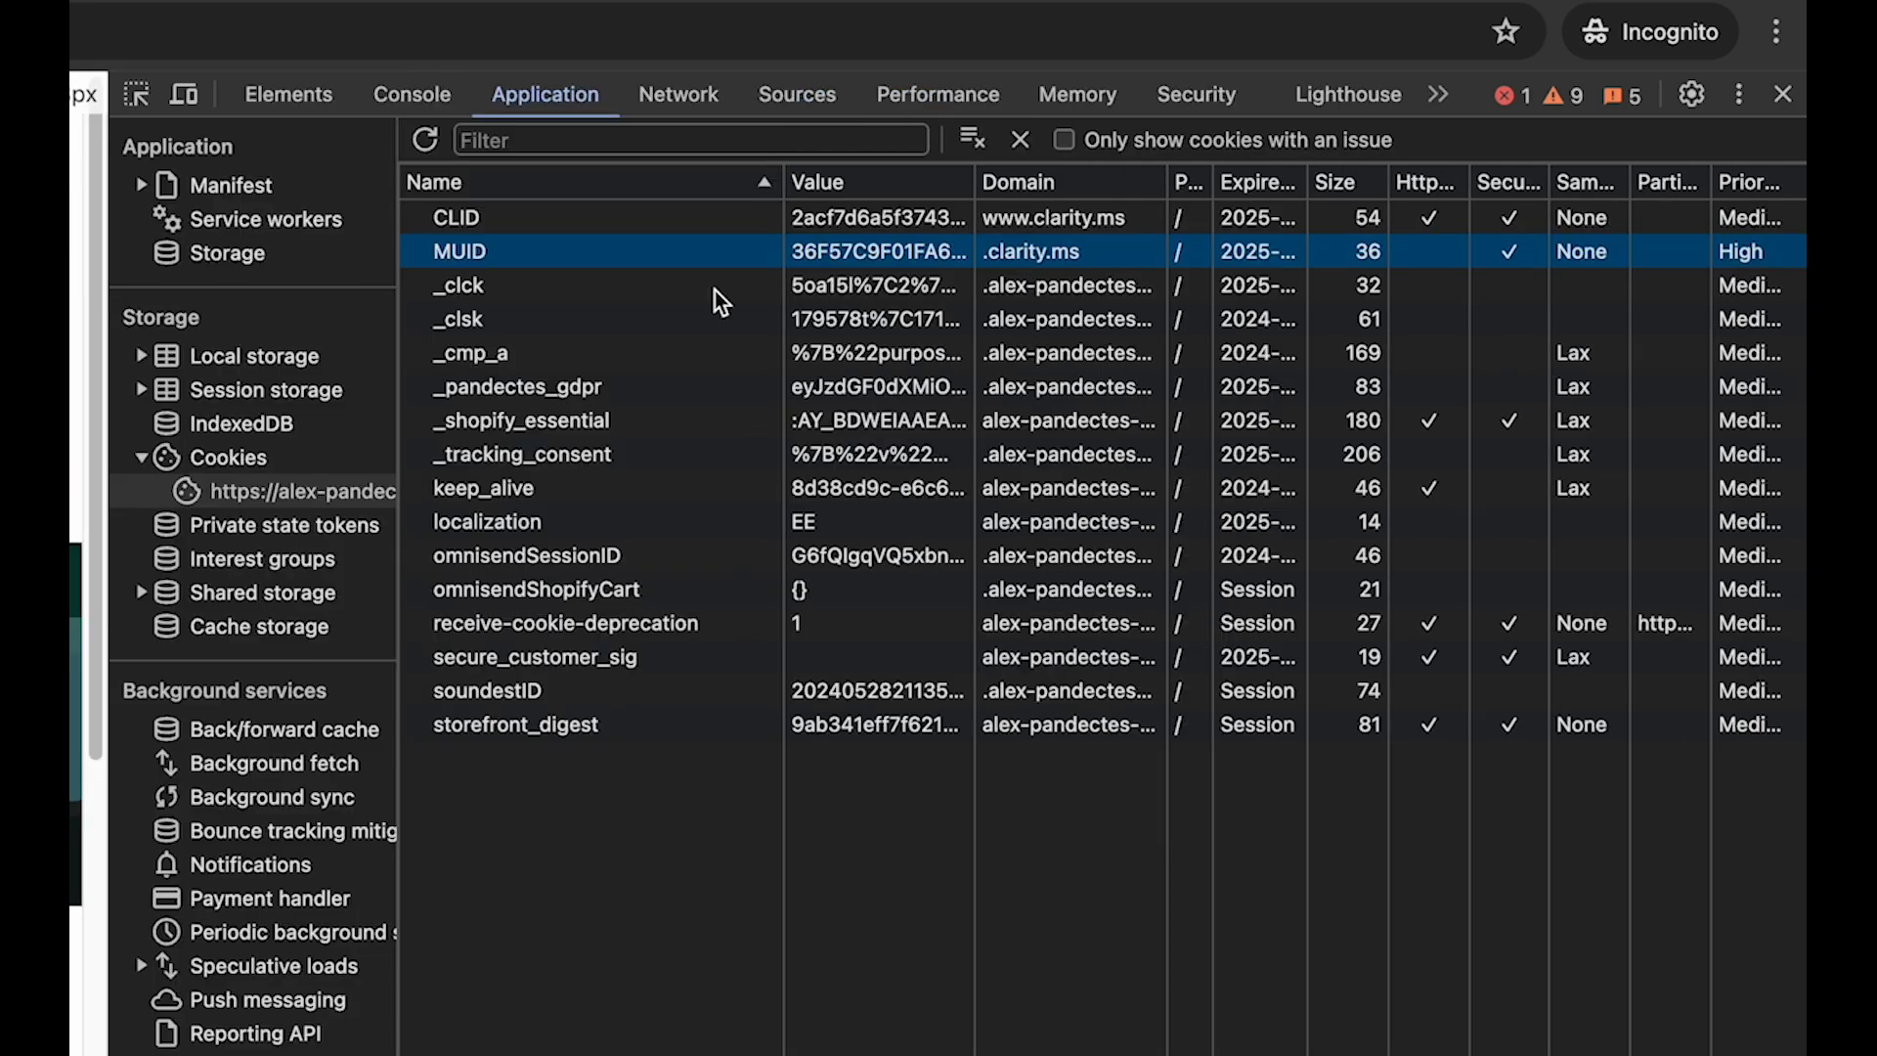
{"action": "left_click", "coordinate": [1114, 221]}
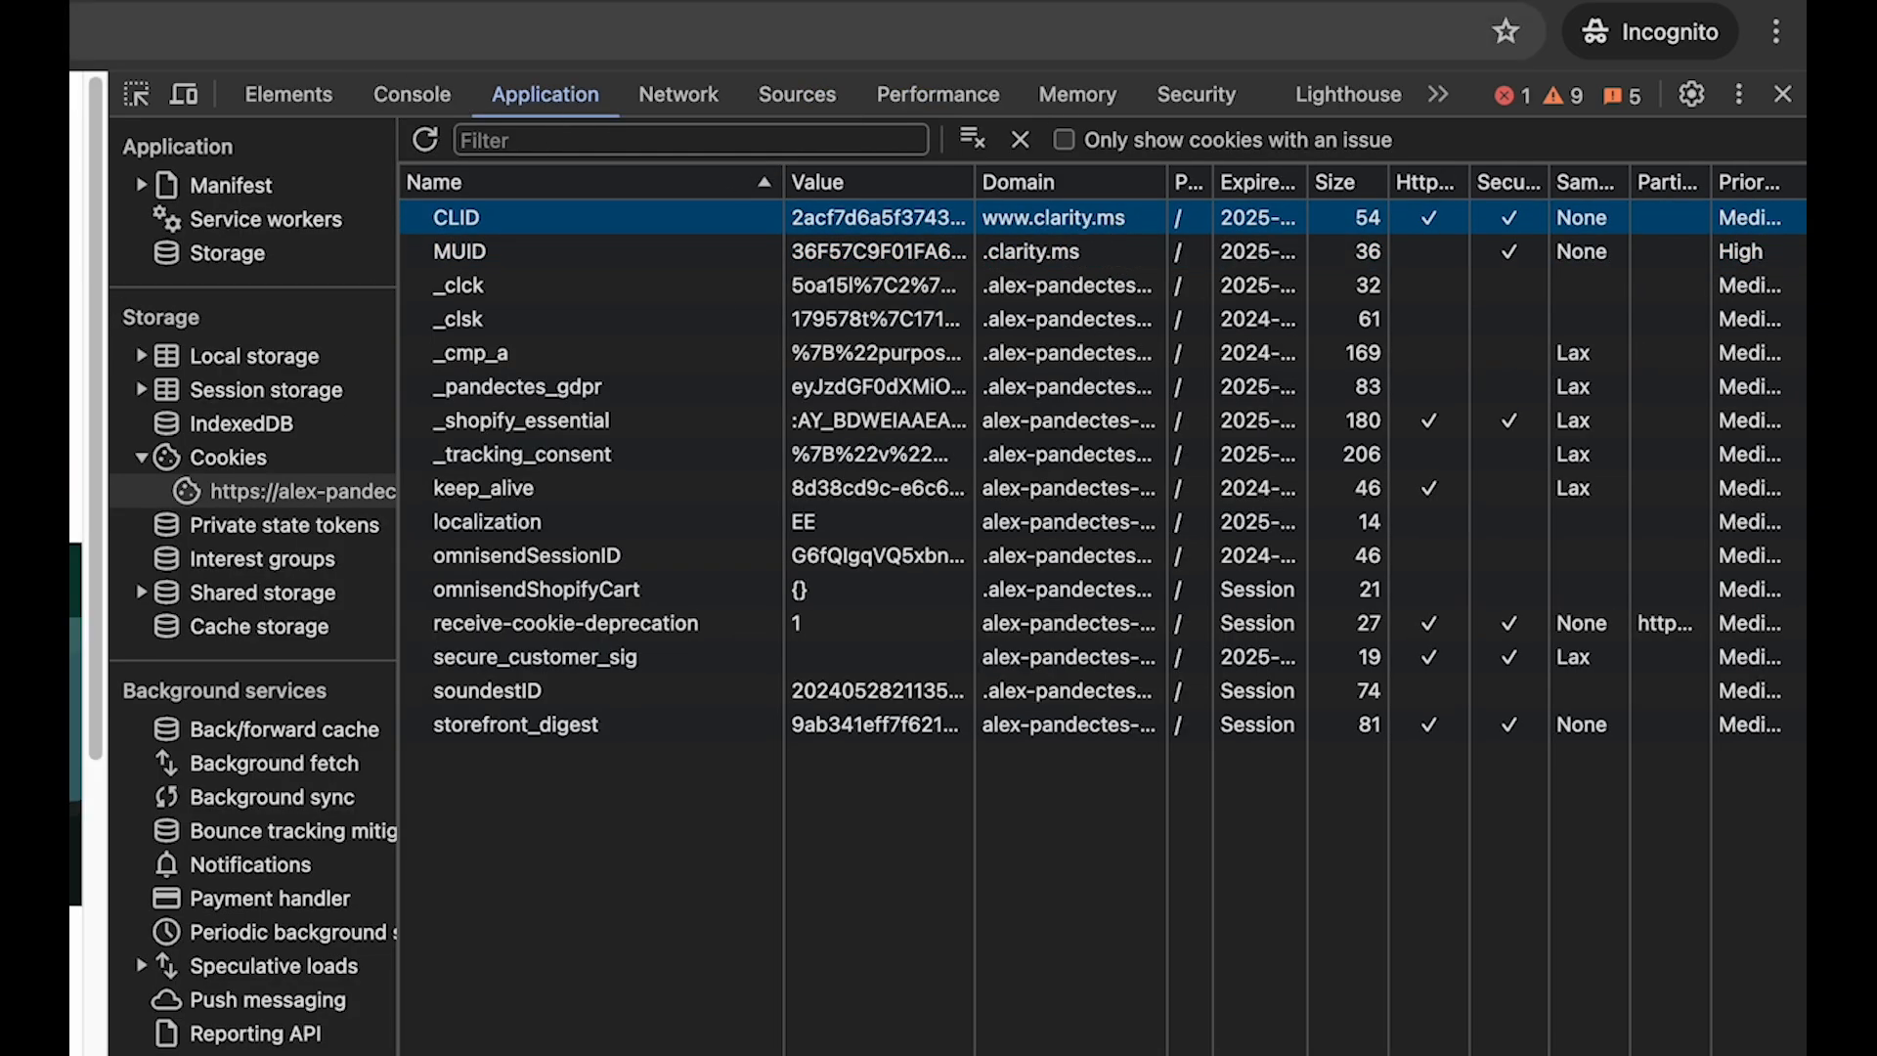
{"action": "double_click", "coordinate": [1065, 207]}
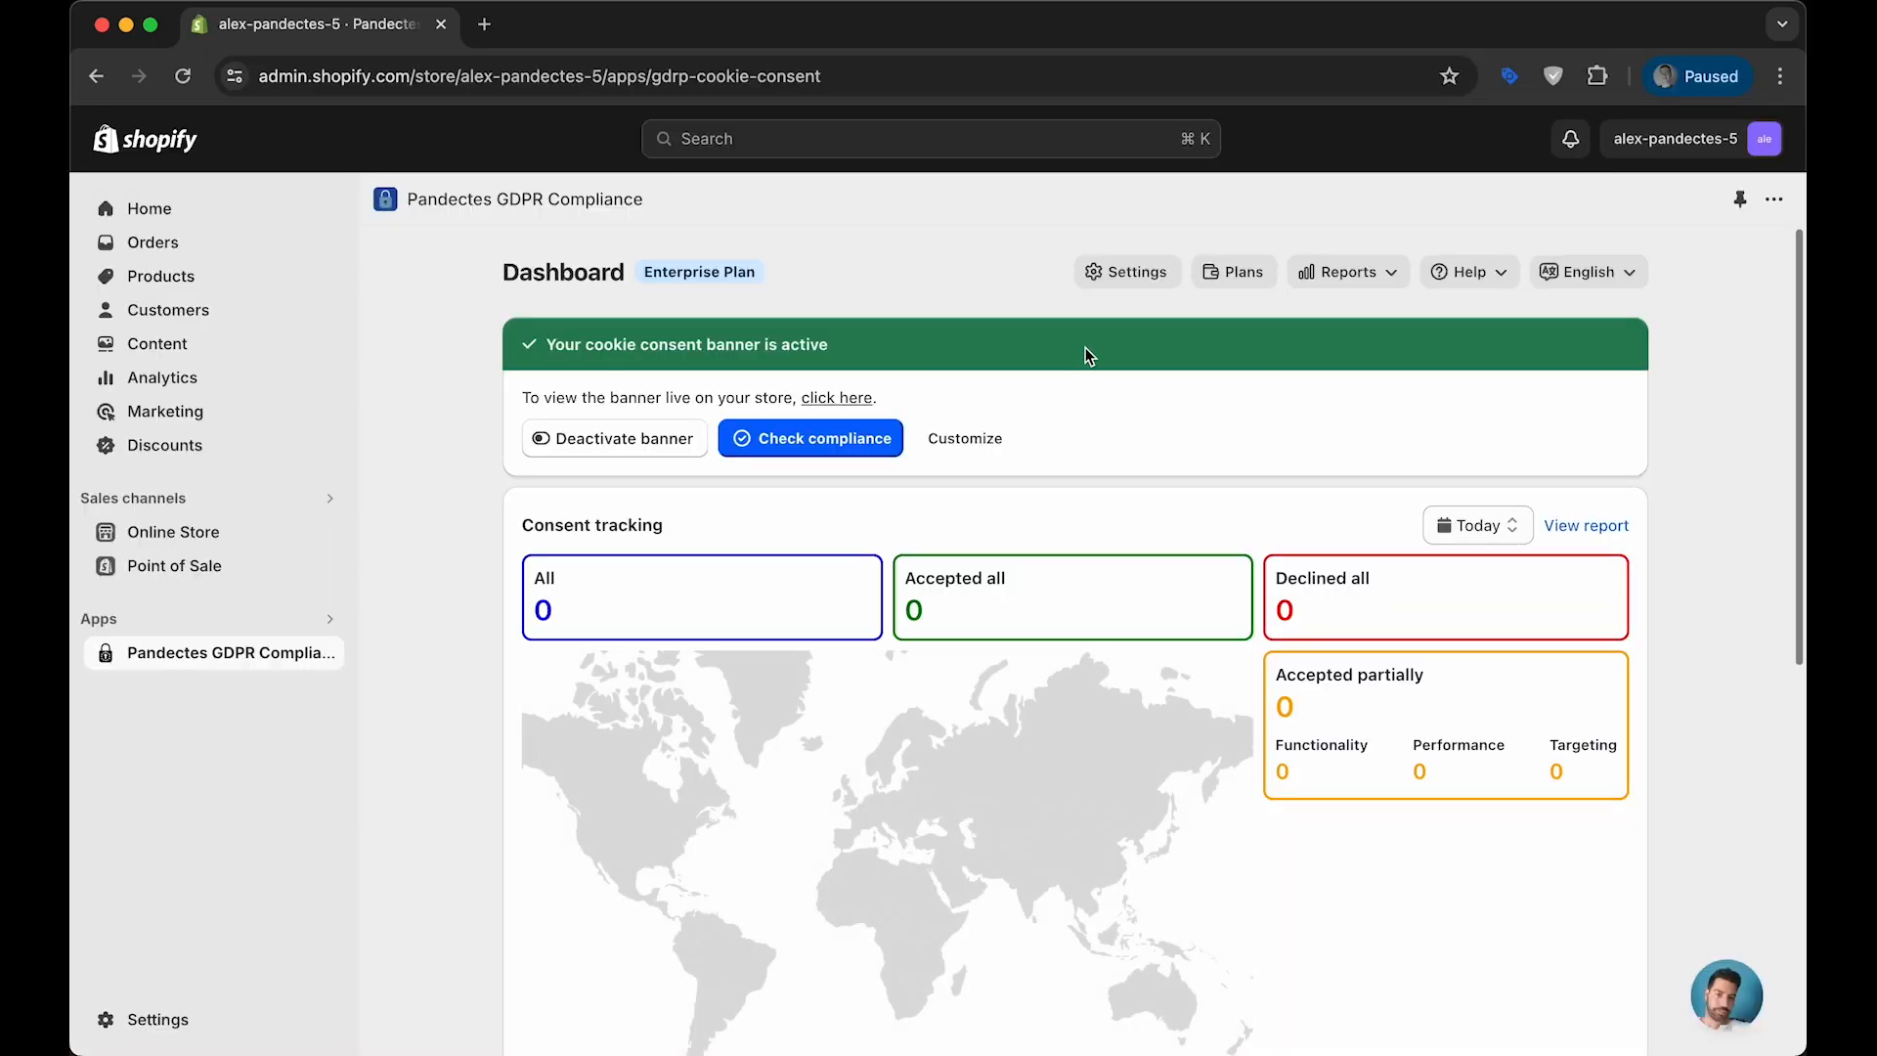
- Open the Auto blocker settings in Pandectes GDPR Compliance and look through the preset block services
{"action": "left_click", "coordinate": [1127, 272]}
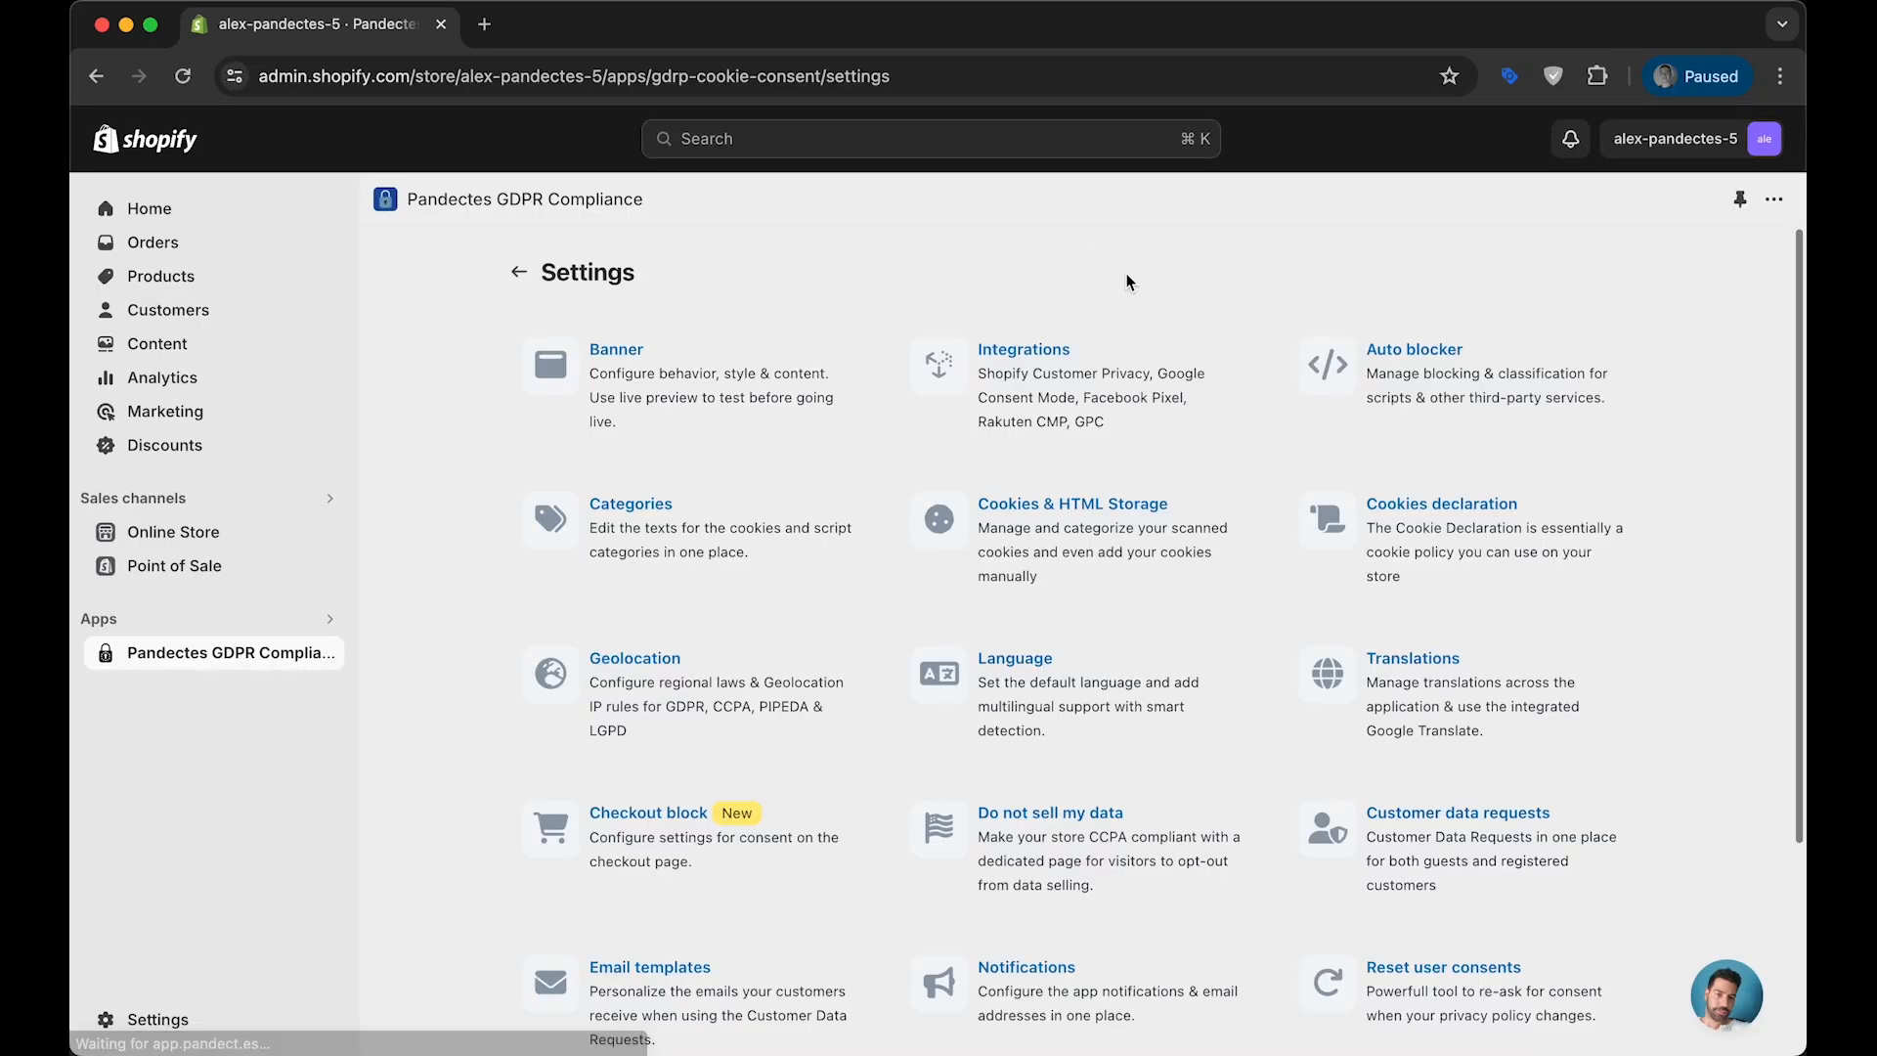
{"action": "left_click", "coordinate": [1402, 349]}
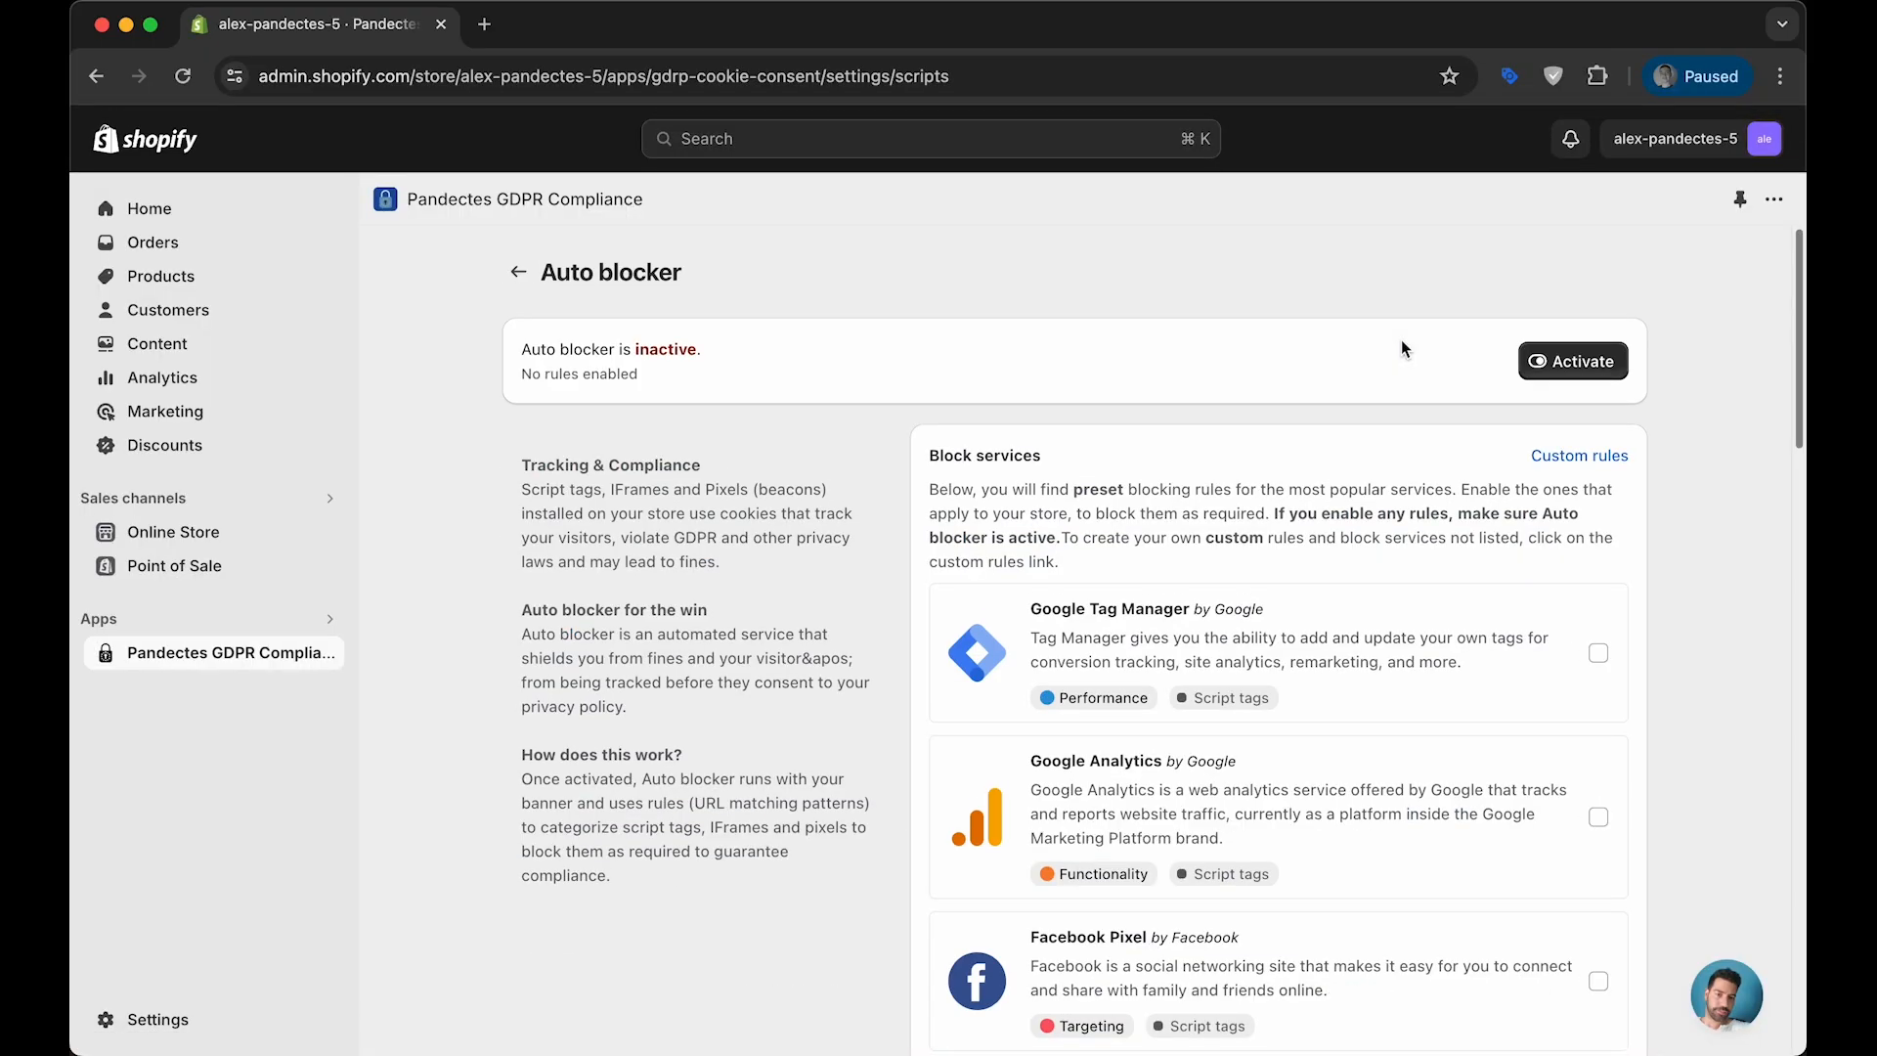
{"action": "scroll", "coordinate": [1379, 382], "scroll_direction": "down", "scroll_amount": 7}
{"action": "scroll", "coordinate": [1292, 491], "scroll_direction": "down", "scroll_amount": 8}
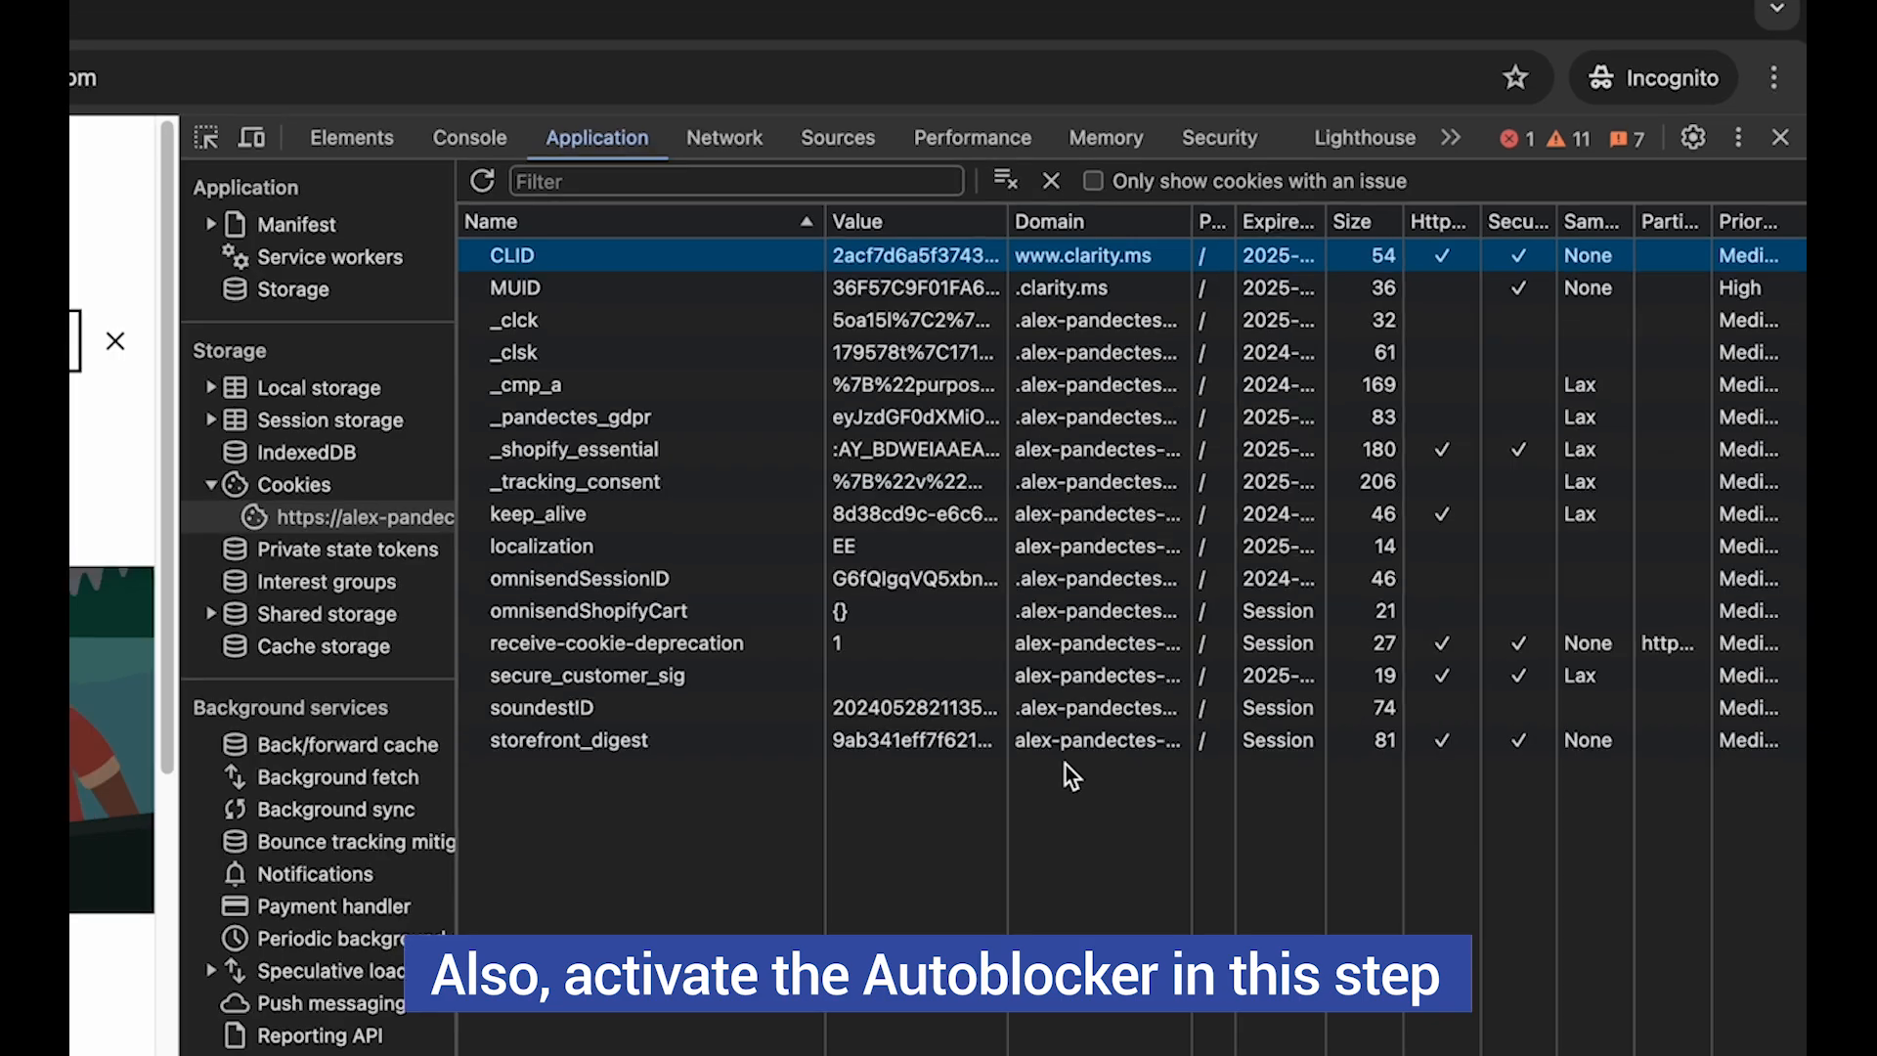
- Check the Auto blocker's preset block services for one that matches the clarity.ms cookie domain
{"action": "key", "text": "ctrl+Up"}
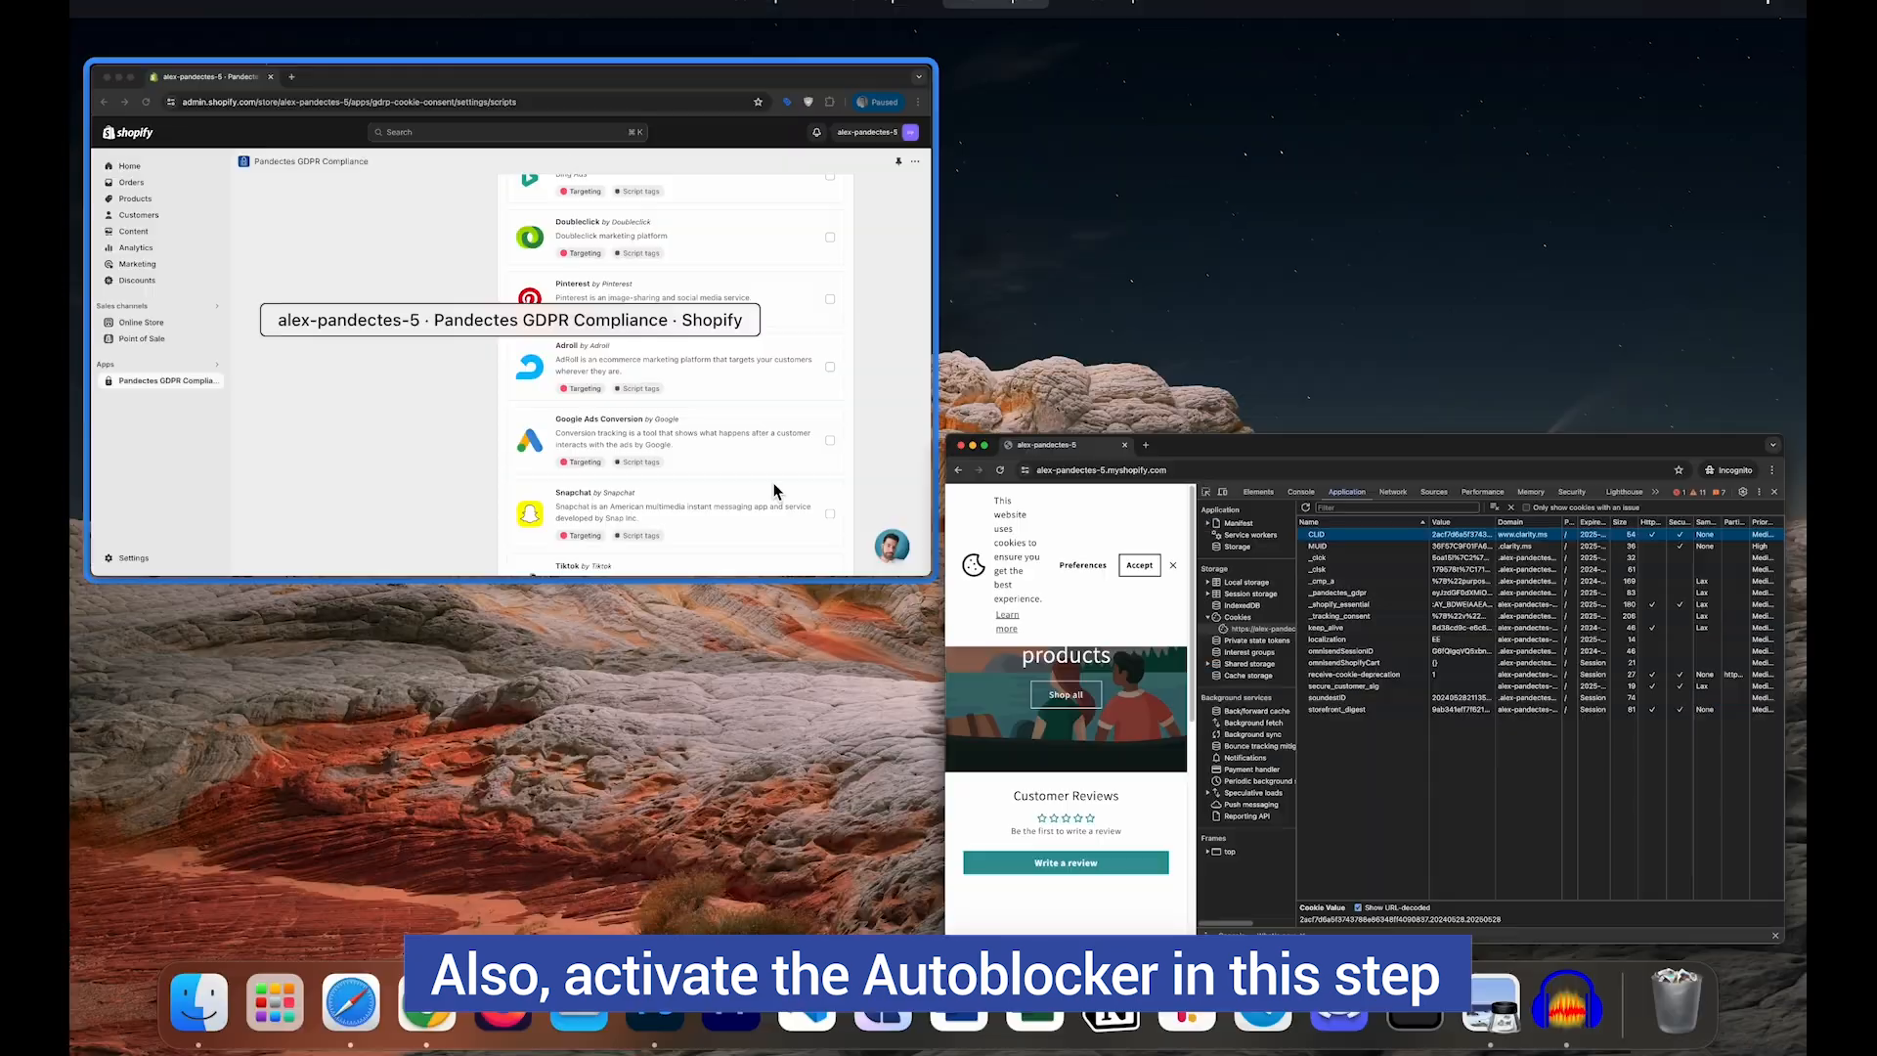
{"action": "left_click", "coordinate": [774, 491]}
{"action": "scroll", "coordinate": [1402, 507], "scroll_direction": "up", "scroll_amount": 3}
{"action": "scroll", "coordinate": [1205, 259], "scroll_direction": "down", "scroll_amount": 5}
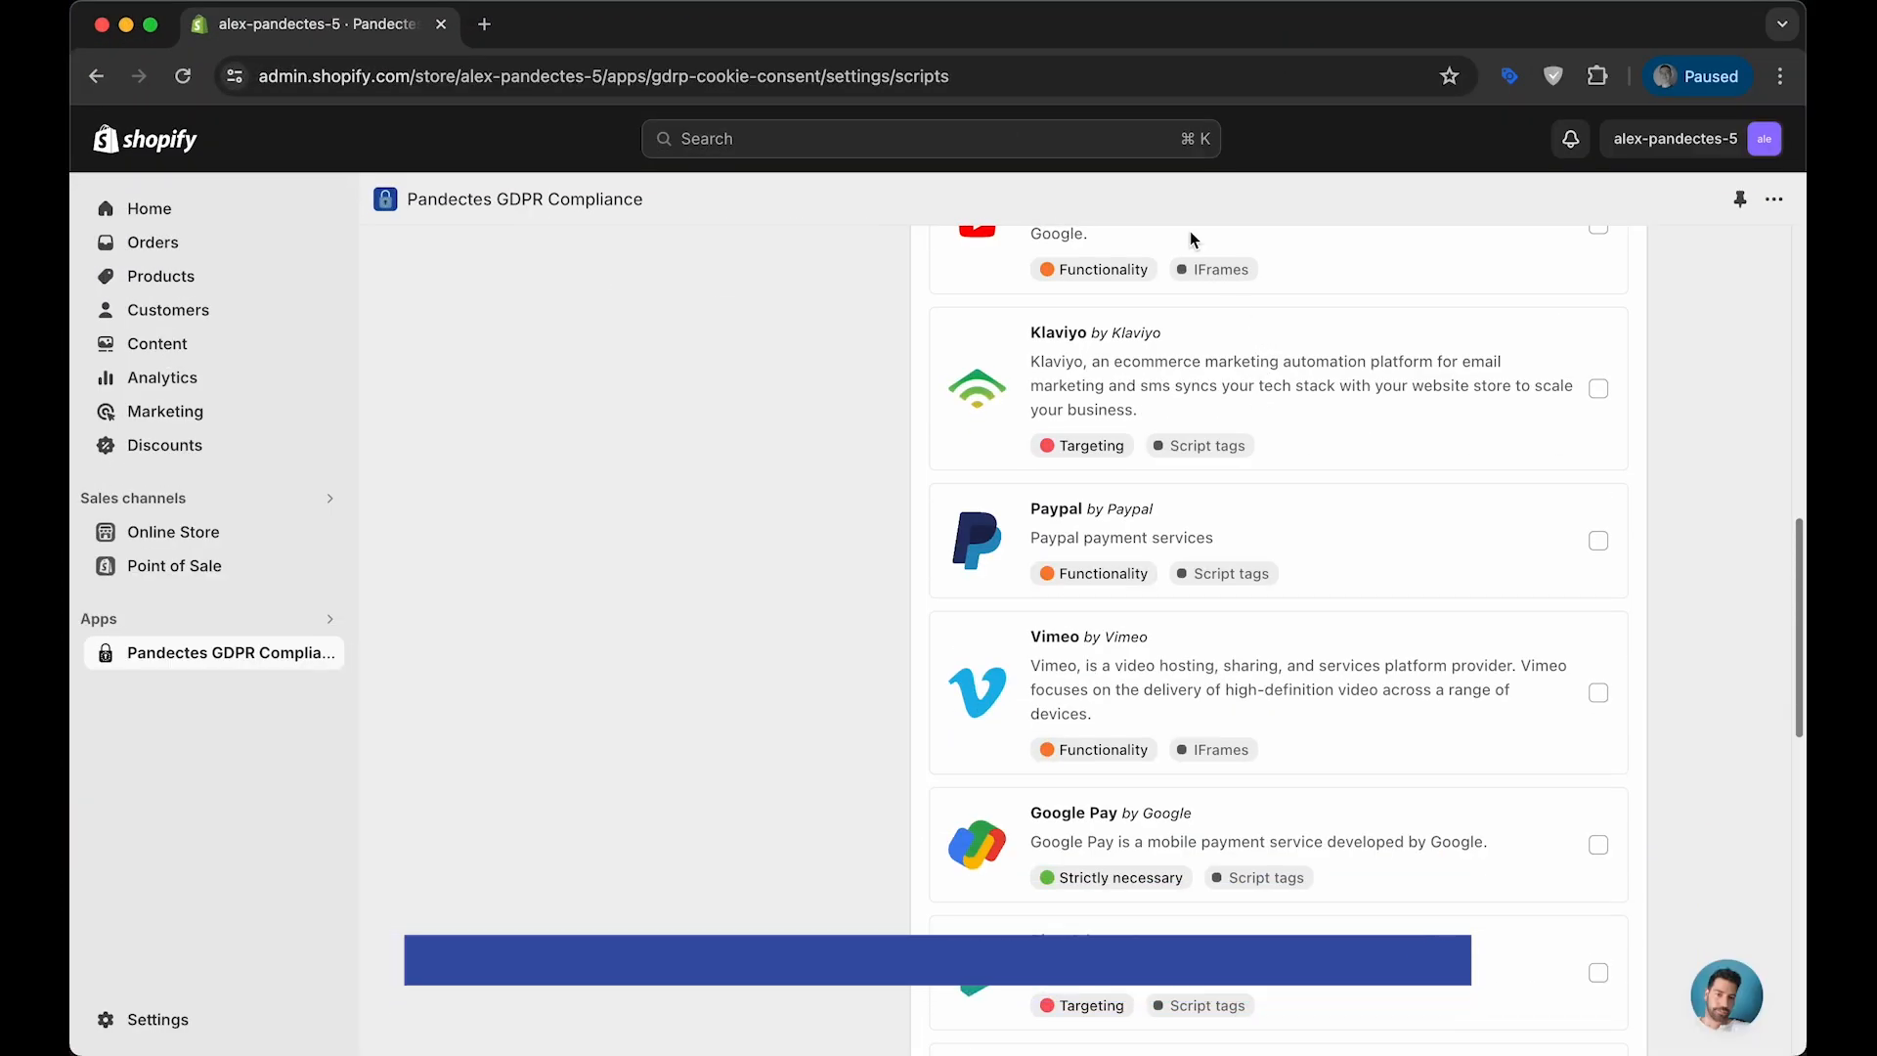
{"action": "scroll", "coordinate": [1277, 585], "scroll_direction": "down", "scroll_amount": 10}
{"action": "scroll", "coordinate": [1311, 682], "scroll_direction": "up", "scroll_amount": 12}
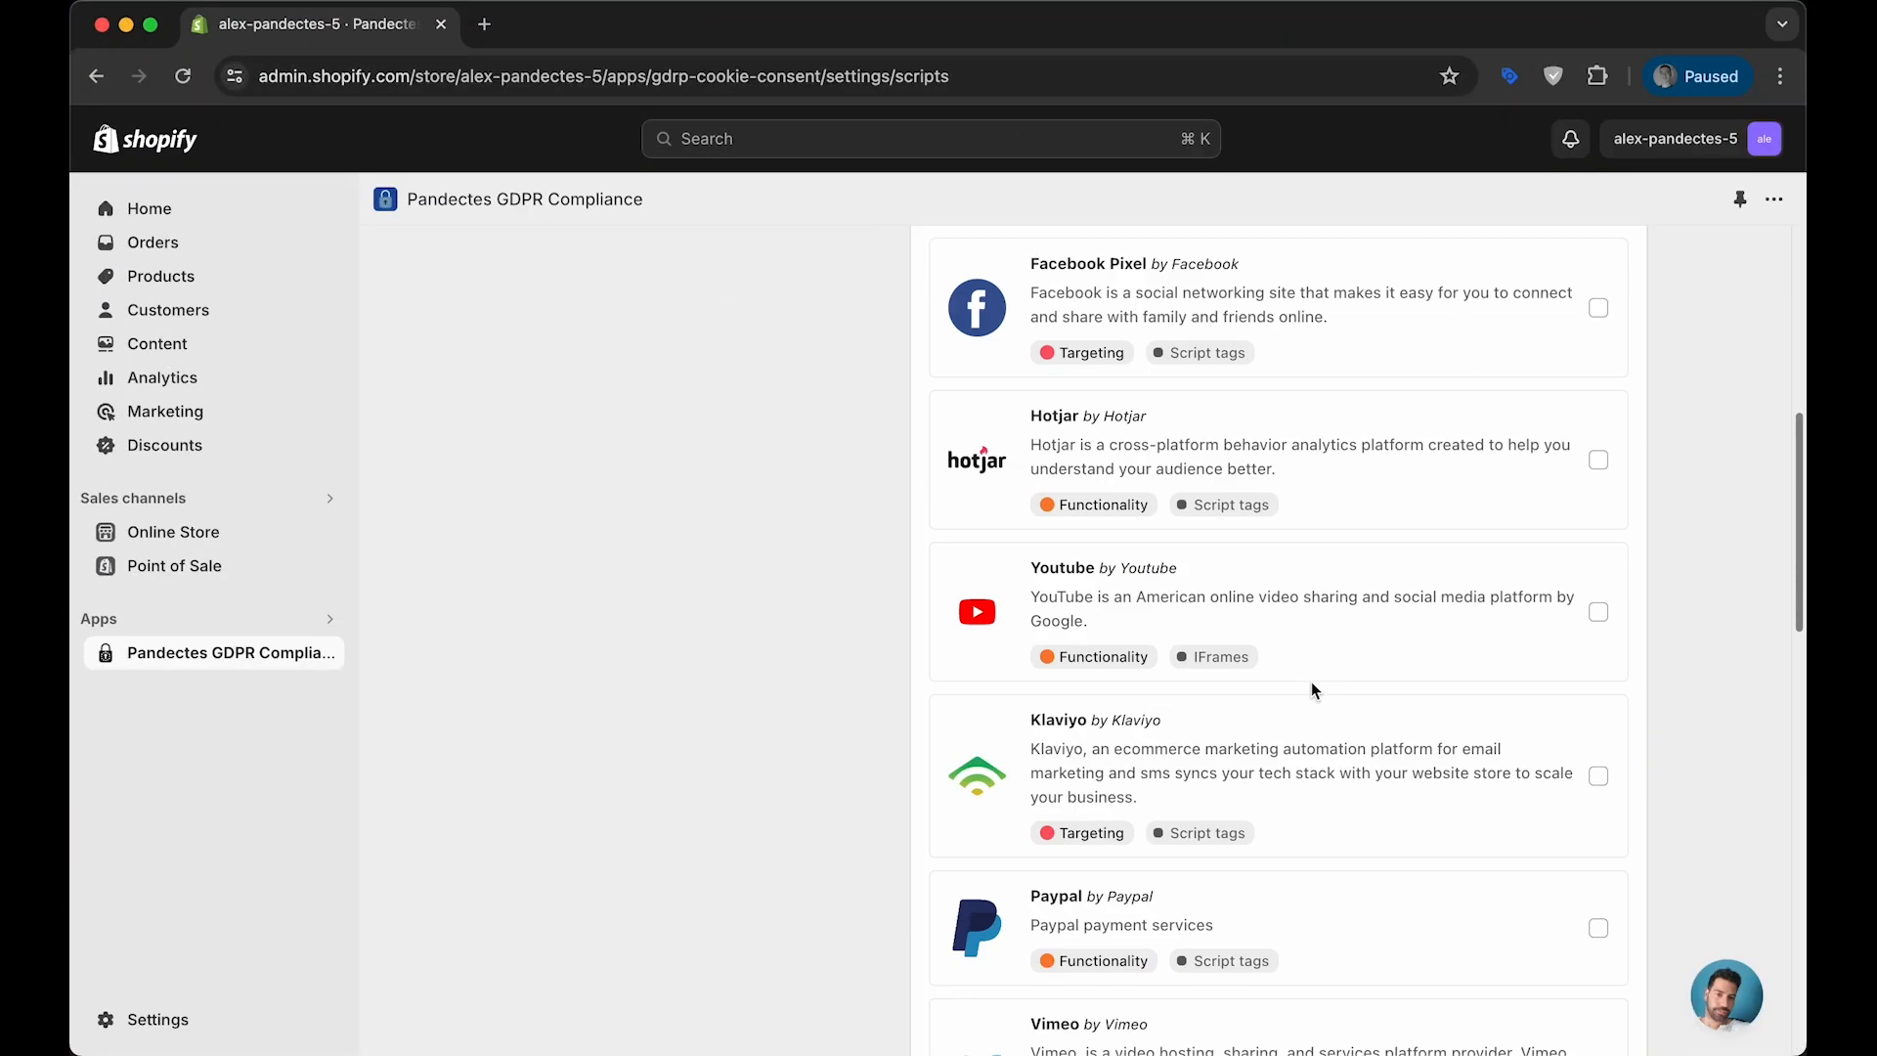
{"action": "scroll", "coordinate": [1311, 682], "scroll_direction": "up", "scroll_amount": 7}
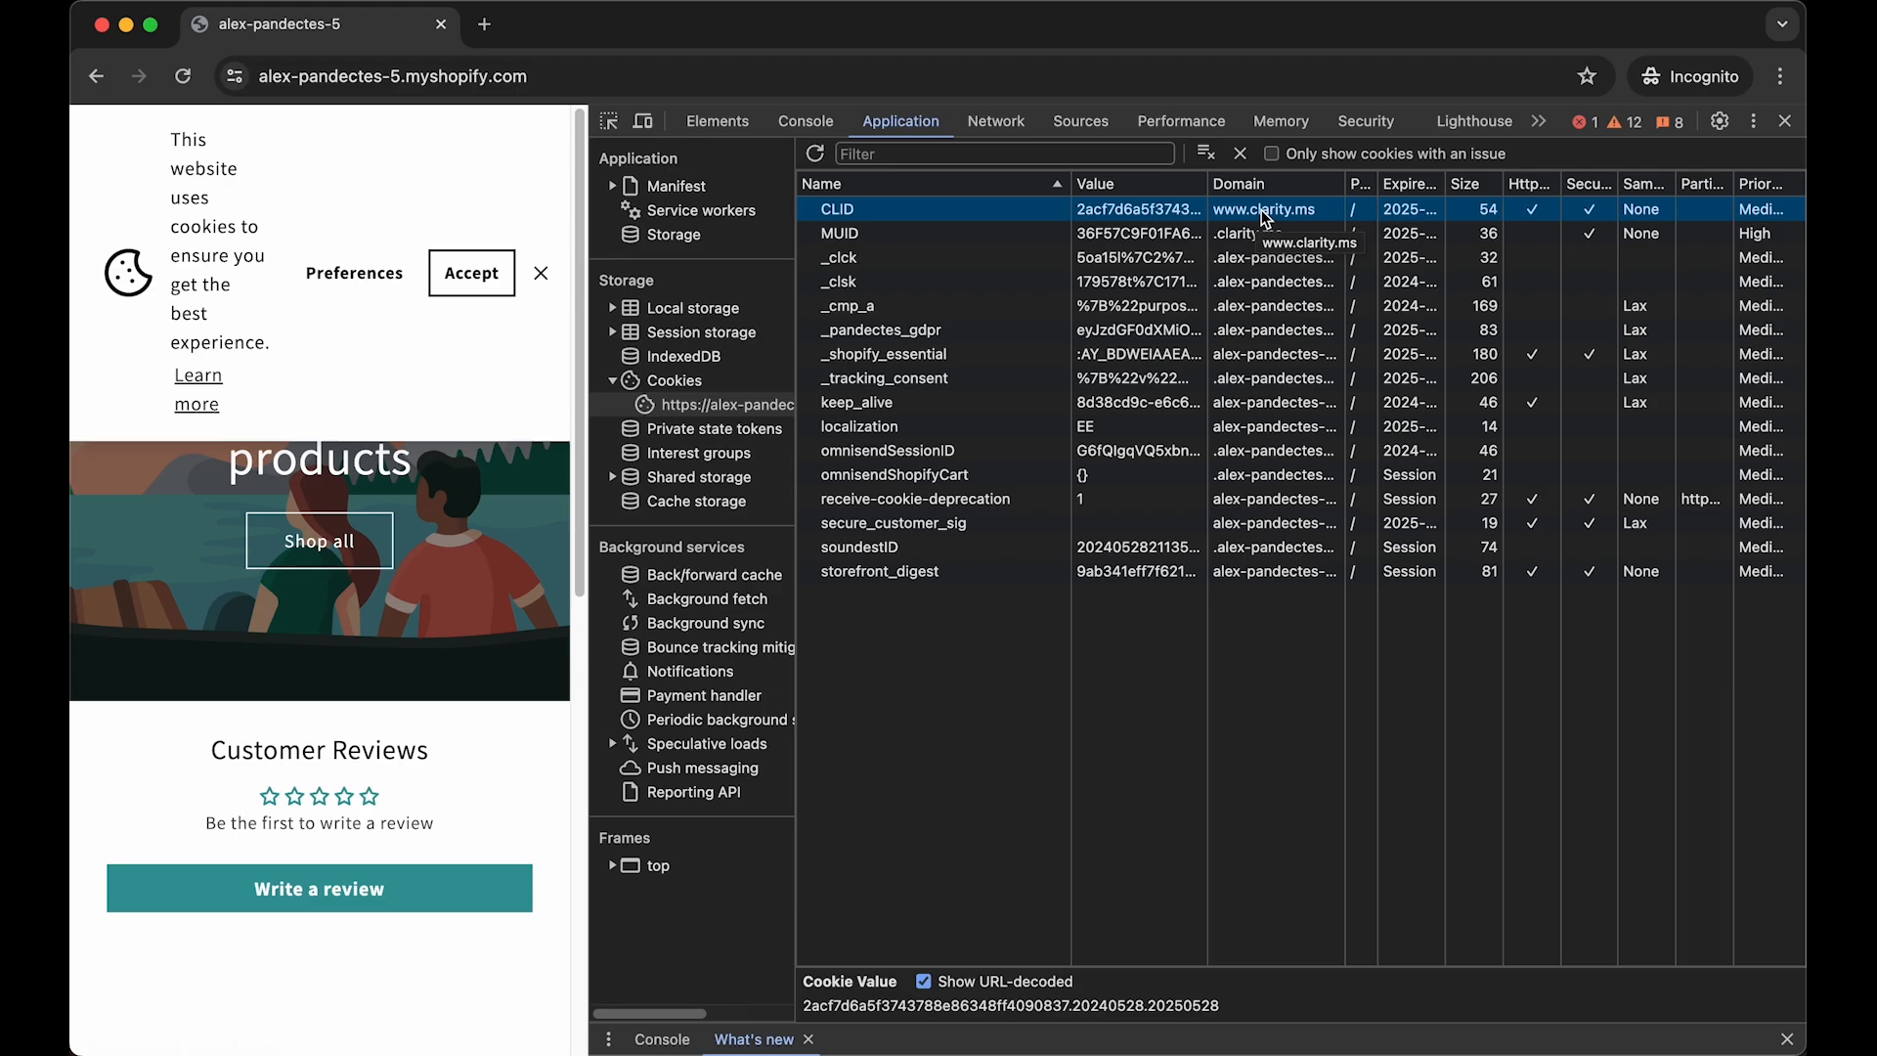
- Return to the Pandectes Auto blocker settings and activate the Auto blocker
{"action": "key", "text": "ctrl+Up"}
{"action": "left_click", "coordinate": [878, 344]}
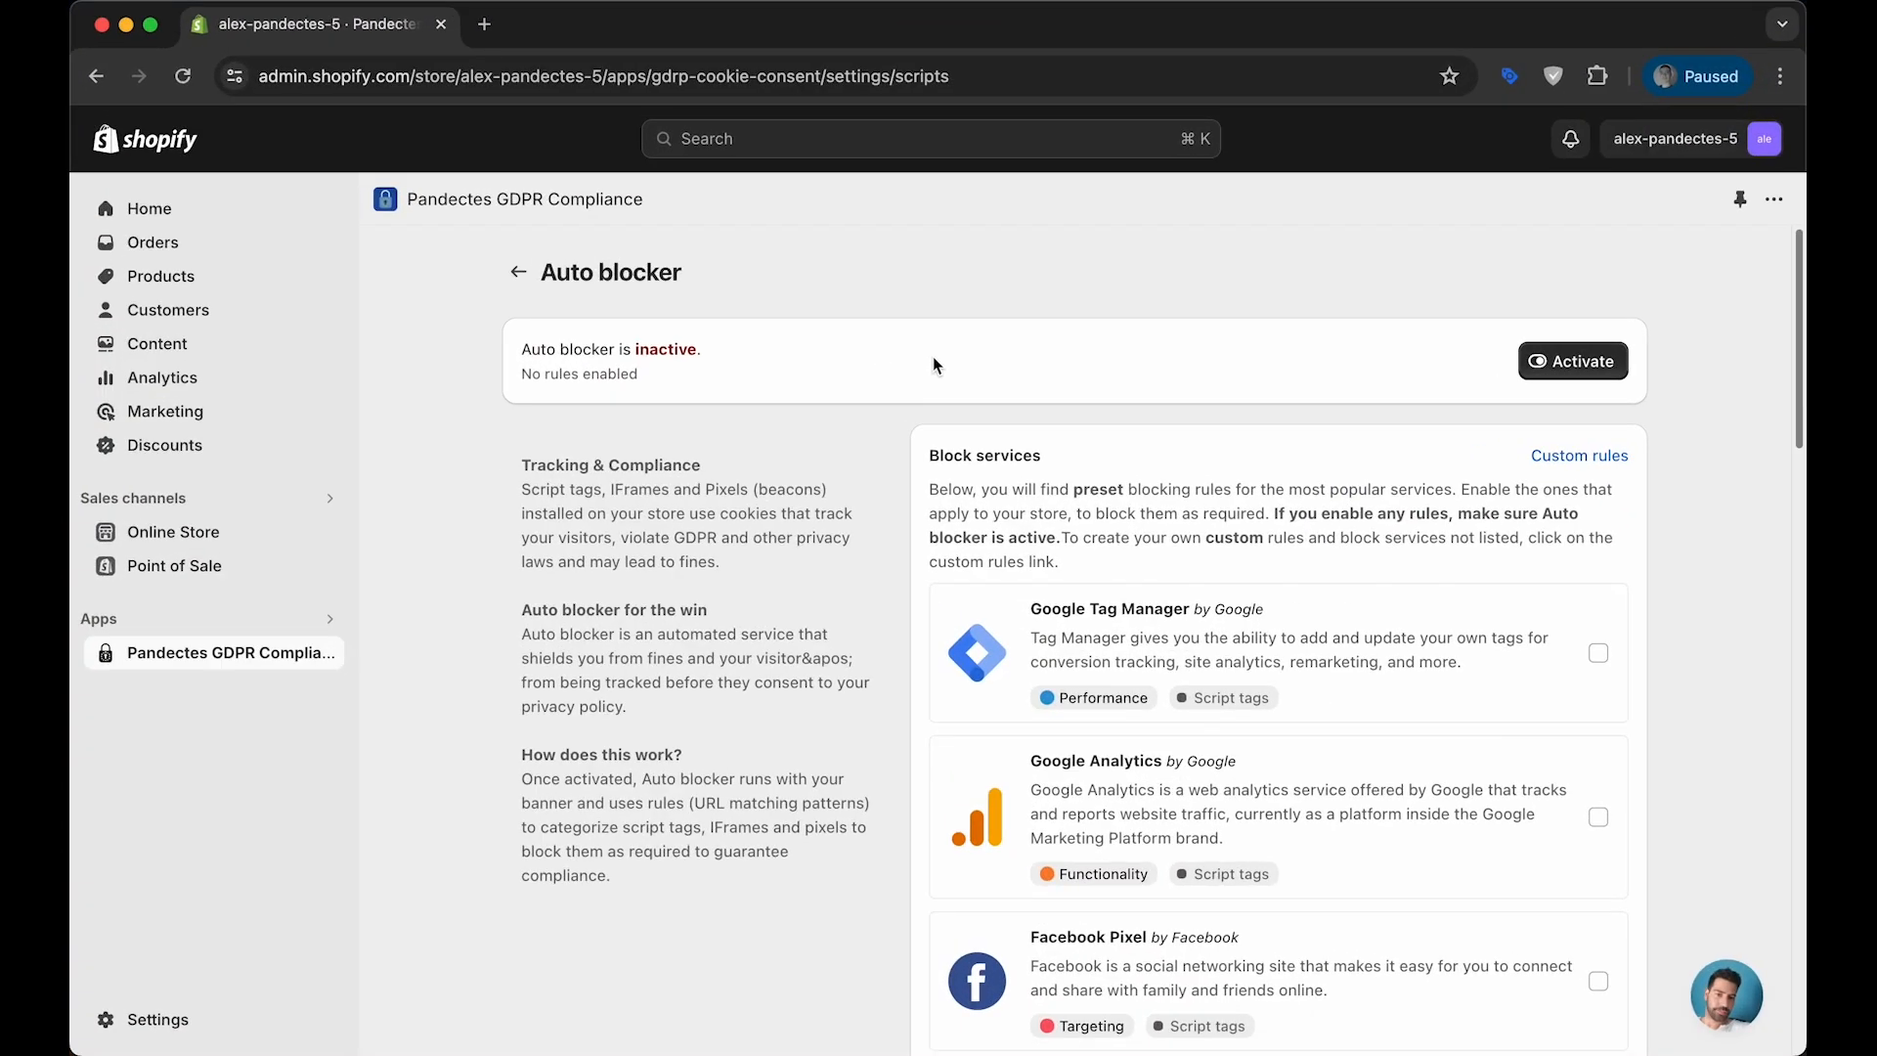
{"action": "left_click", "coordinate": [1580, 370]}
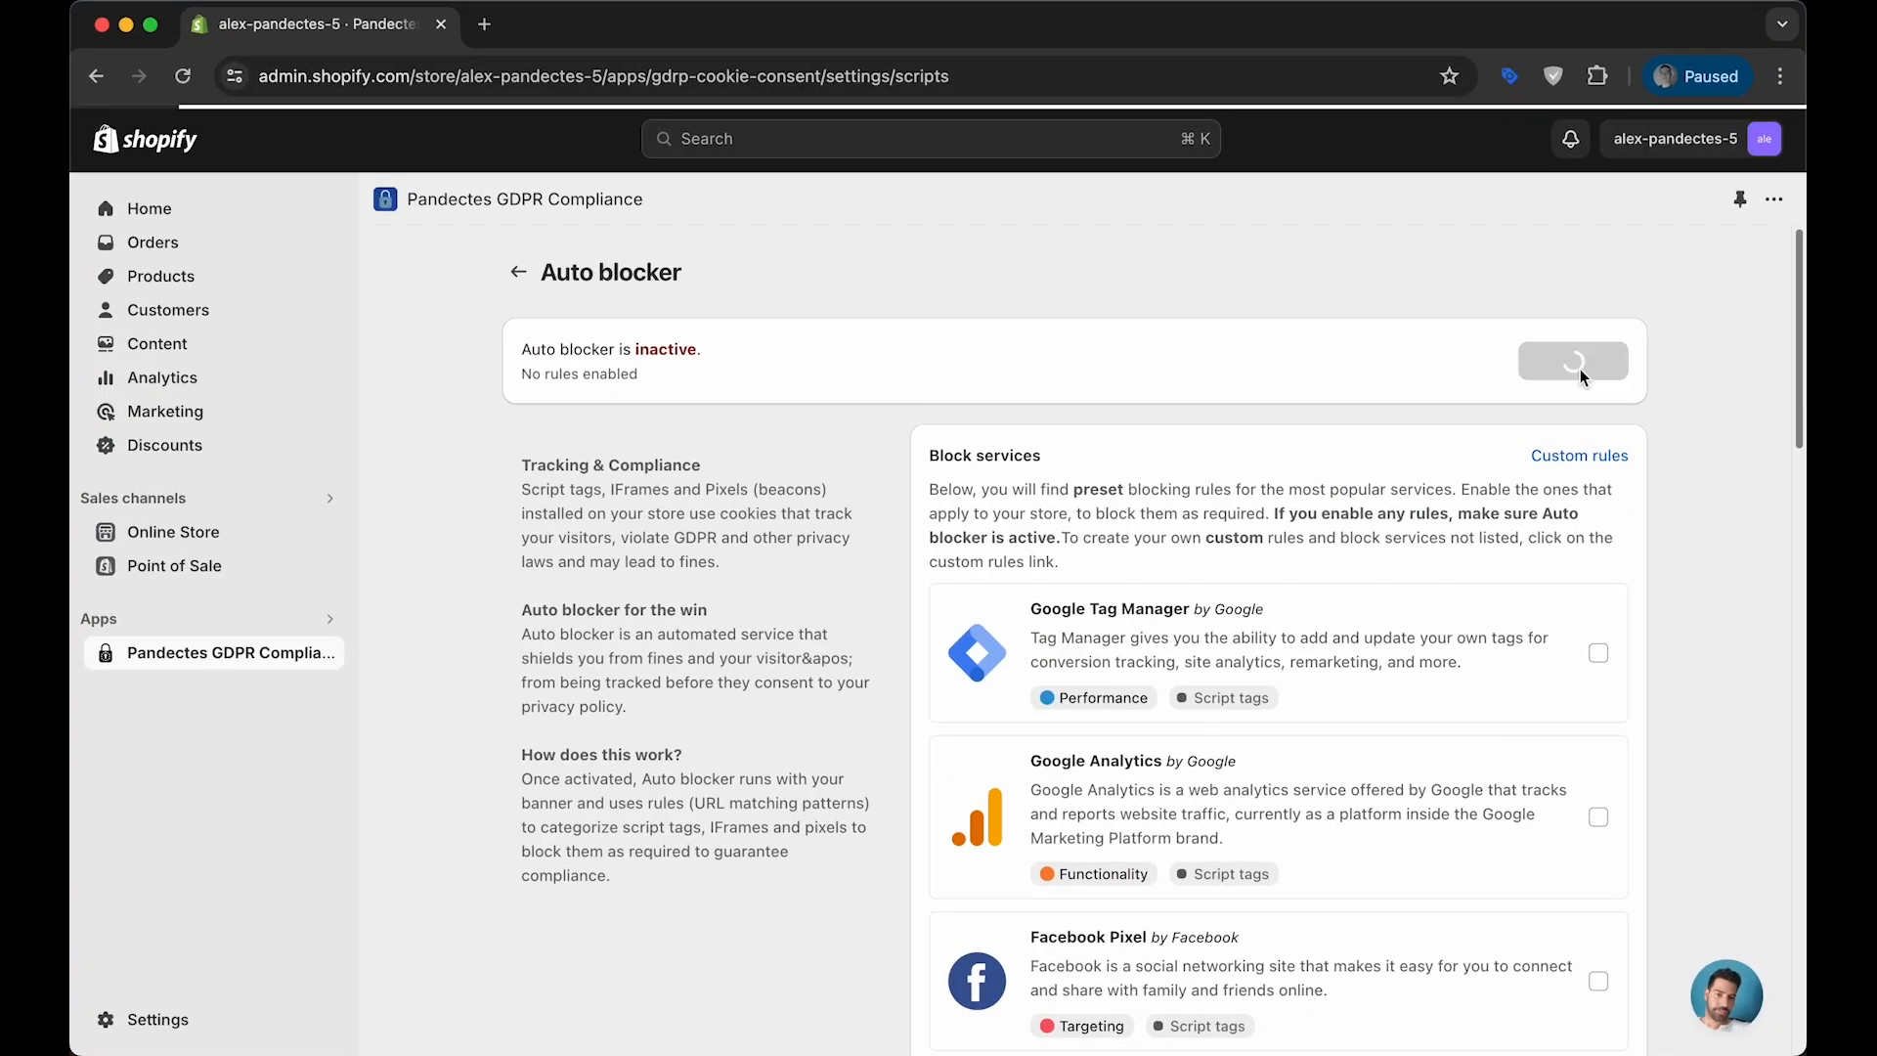
- Add a new custom rule targeting script tags and name it Clarity
{"action": "left_click", "coordinate": [1576, 457]}
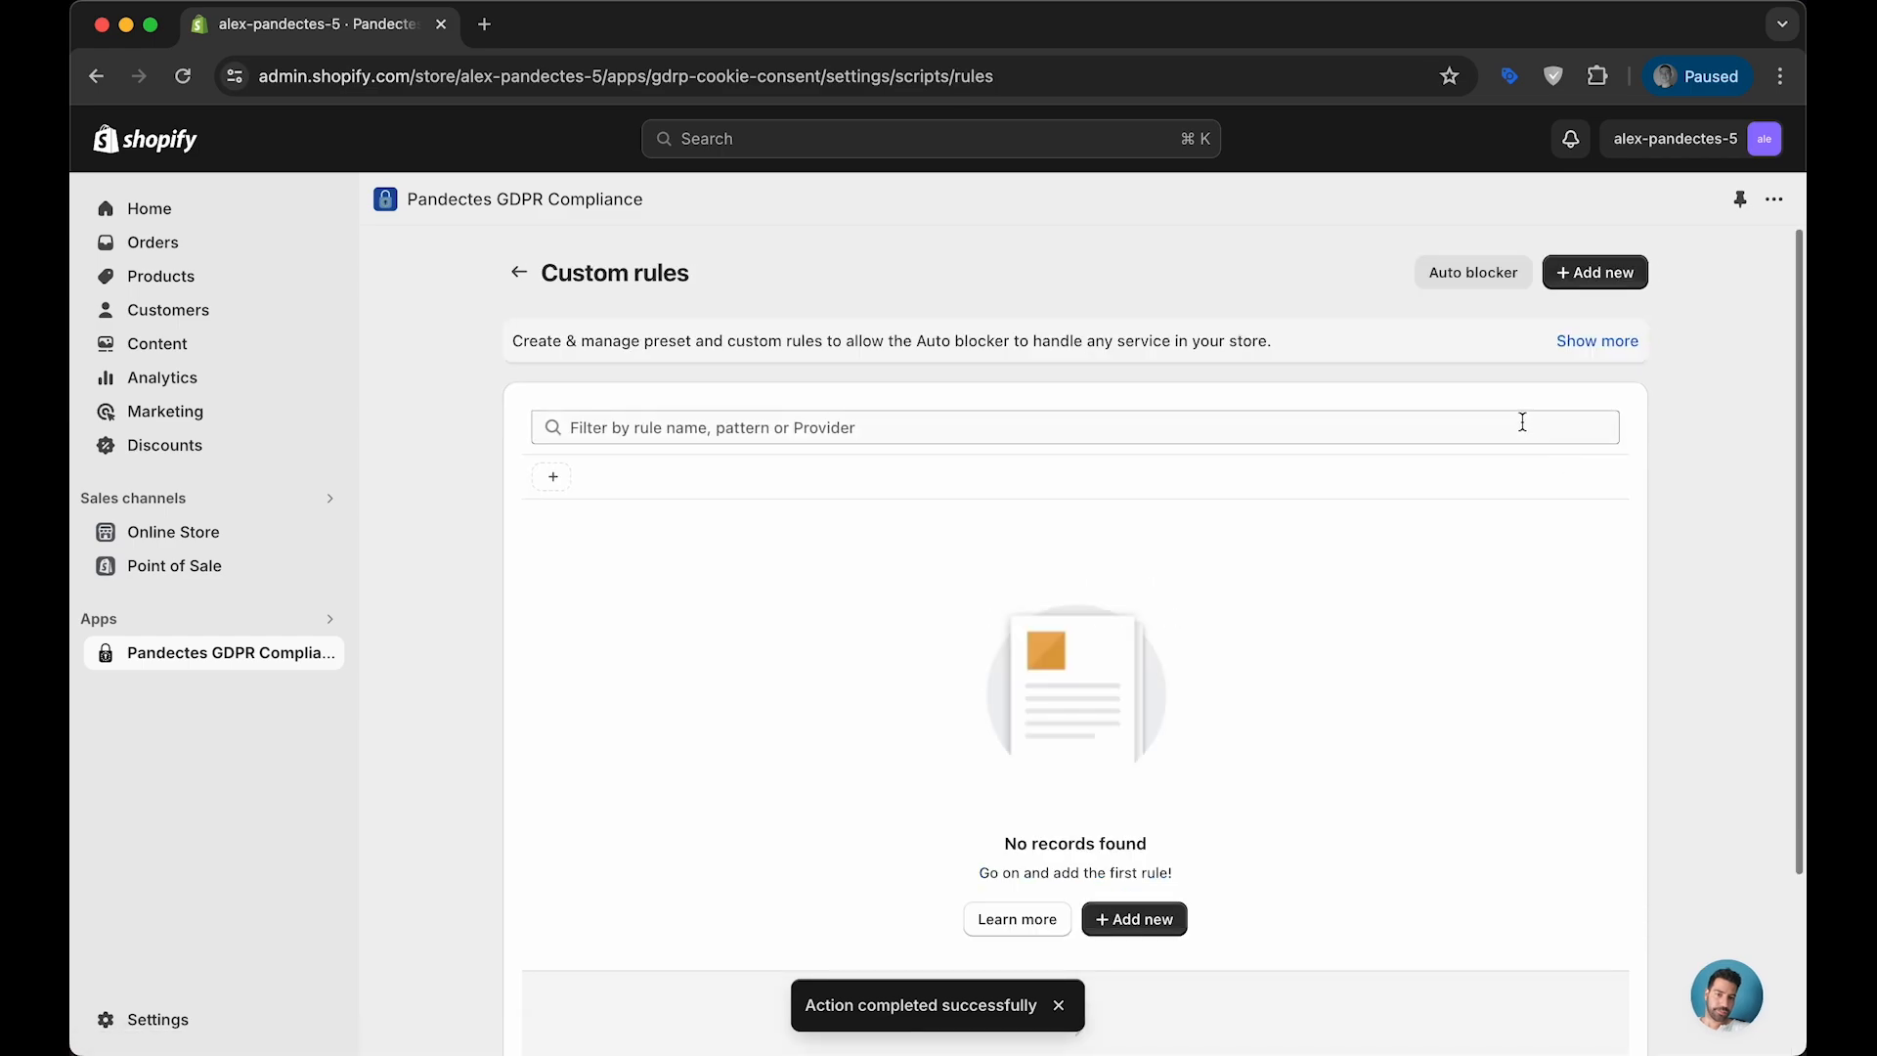
{"action": "left_click", "coordinate": [1569, 271]}
{"action": "left_click", "coordinate": [865, 504]}
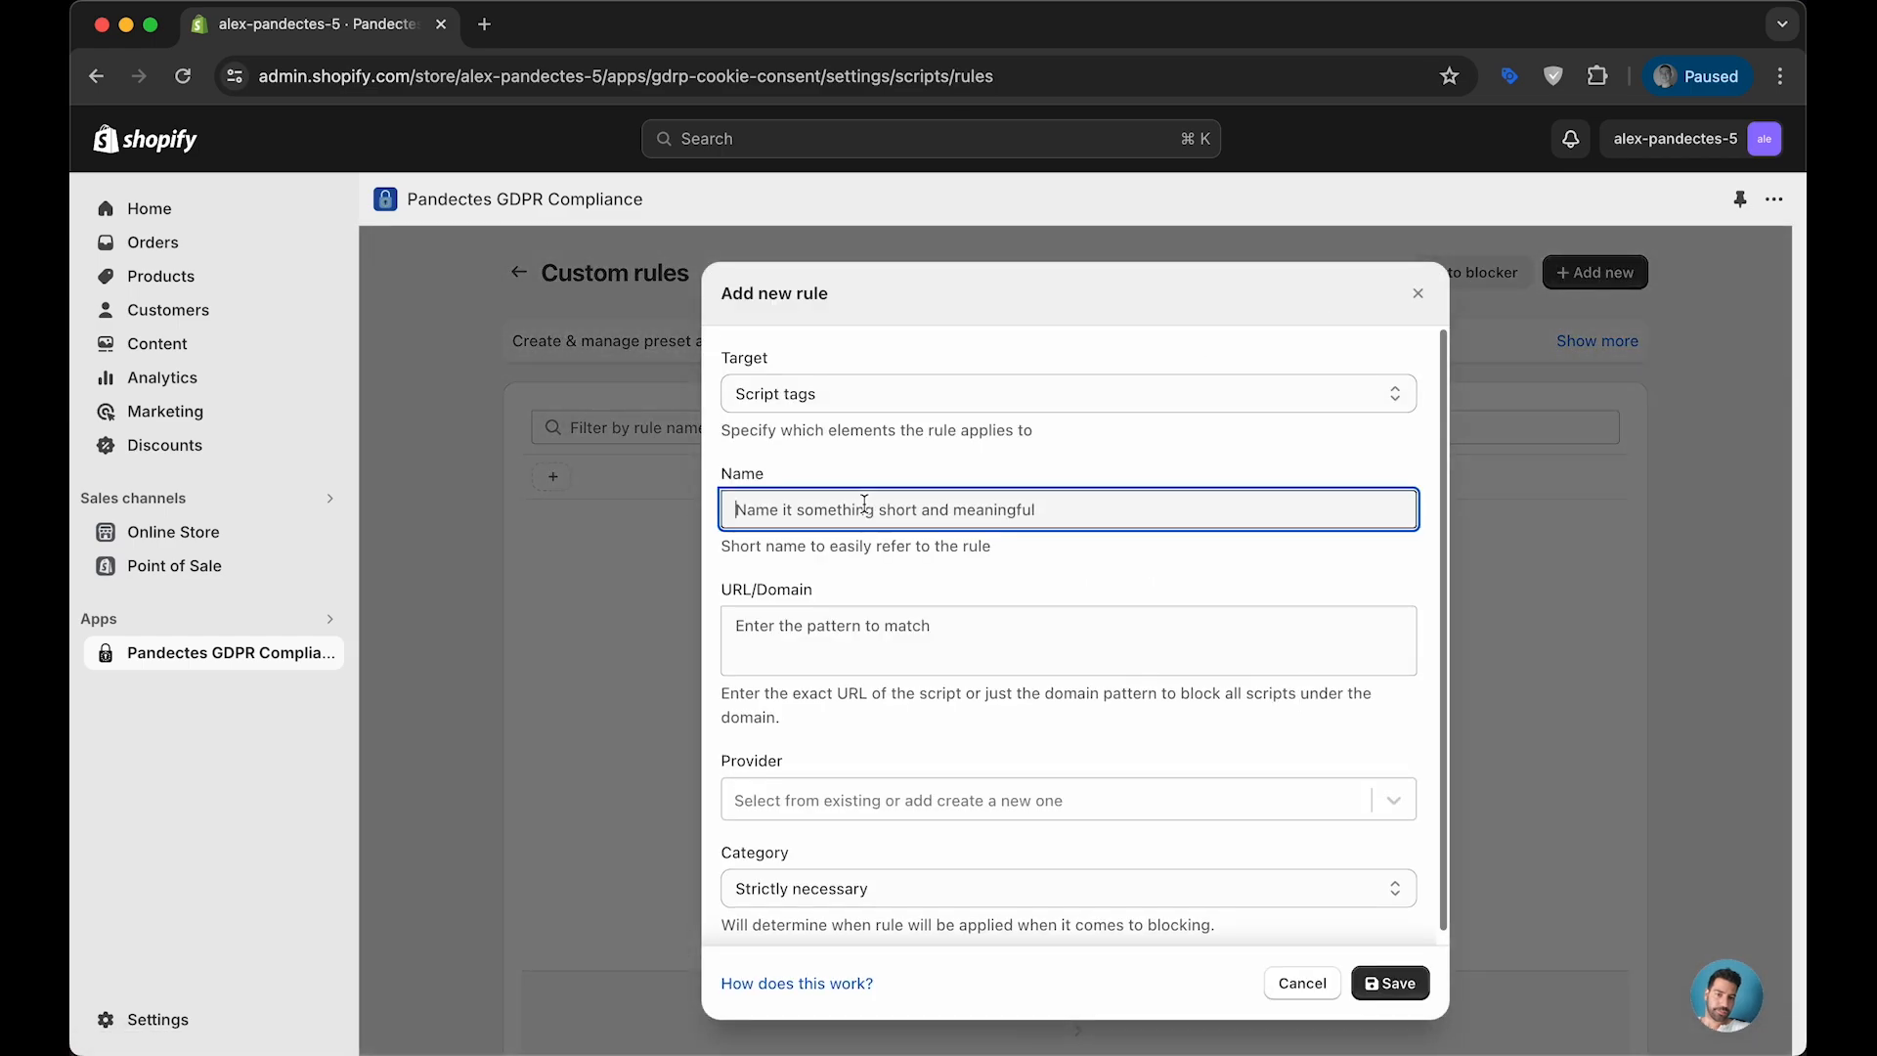
{"action": "type", "text": "Claru"}
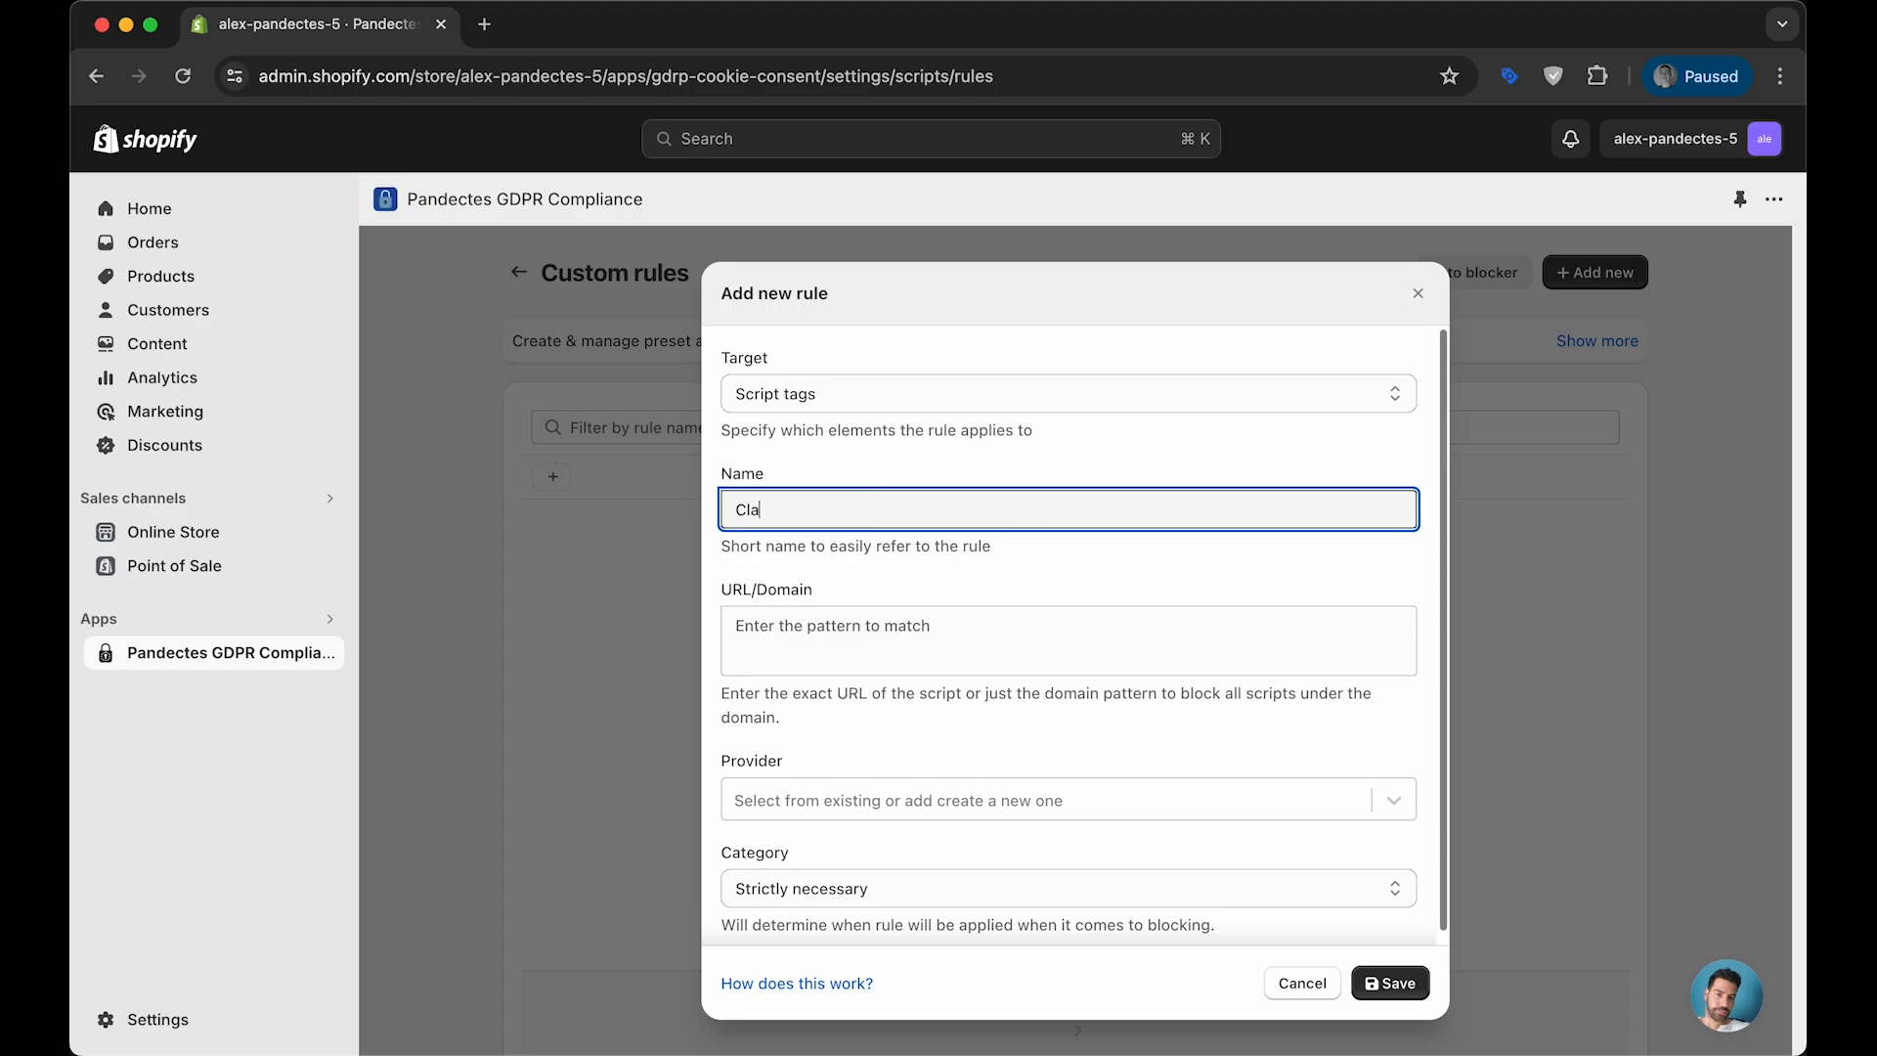
{"action": "type", "text": "ty"}
{"action": "key", "text": "BackSpace"}
{"action": "key", "text": "BackSpace"}
{"action": "key", "text": "BackSpace"}
{"action": "type", "text": "ity"}
{"action": "key", "text": "Tab"}
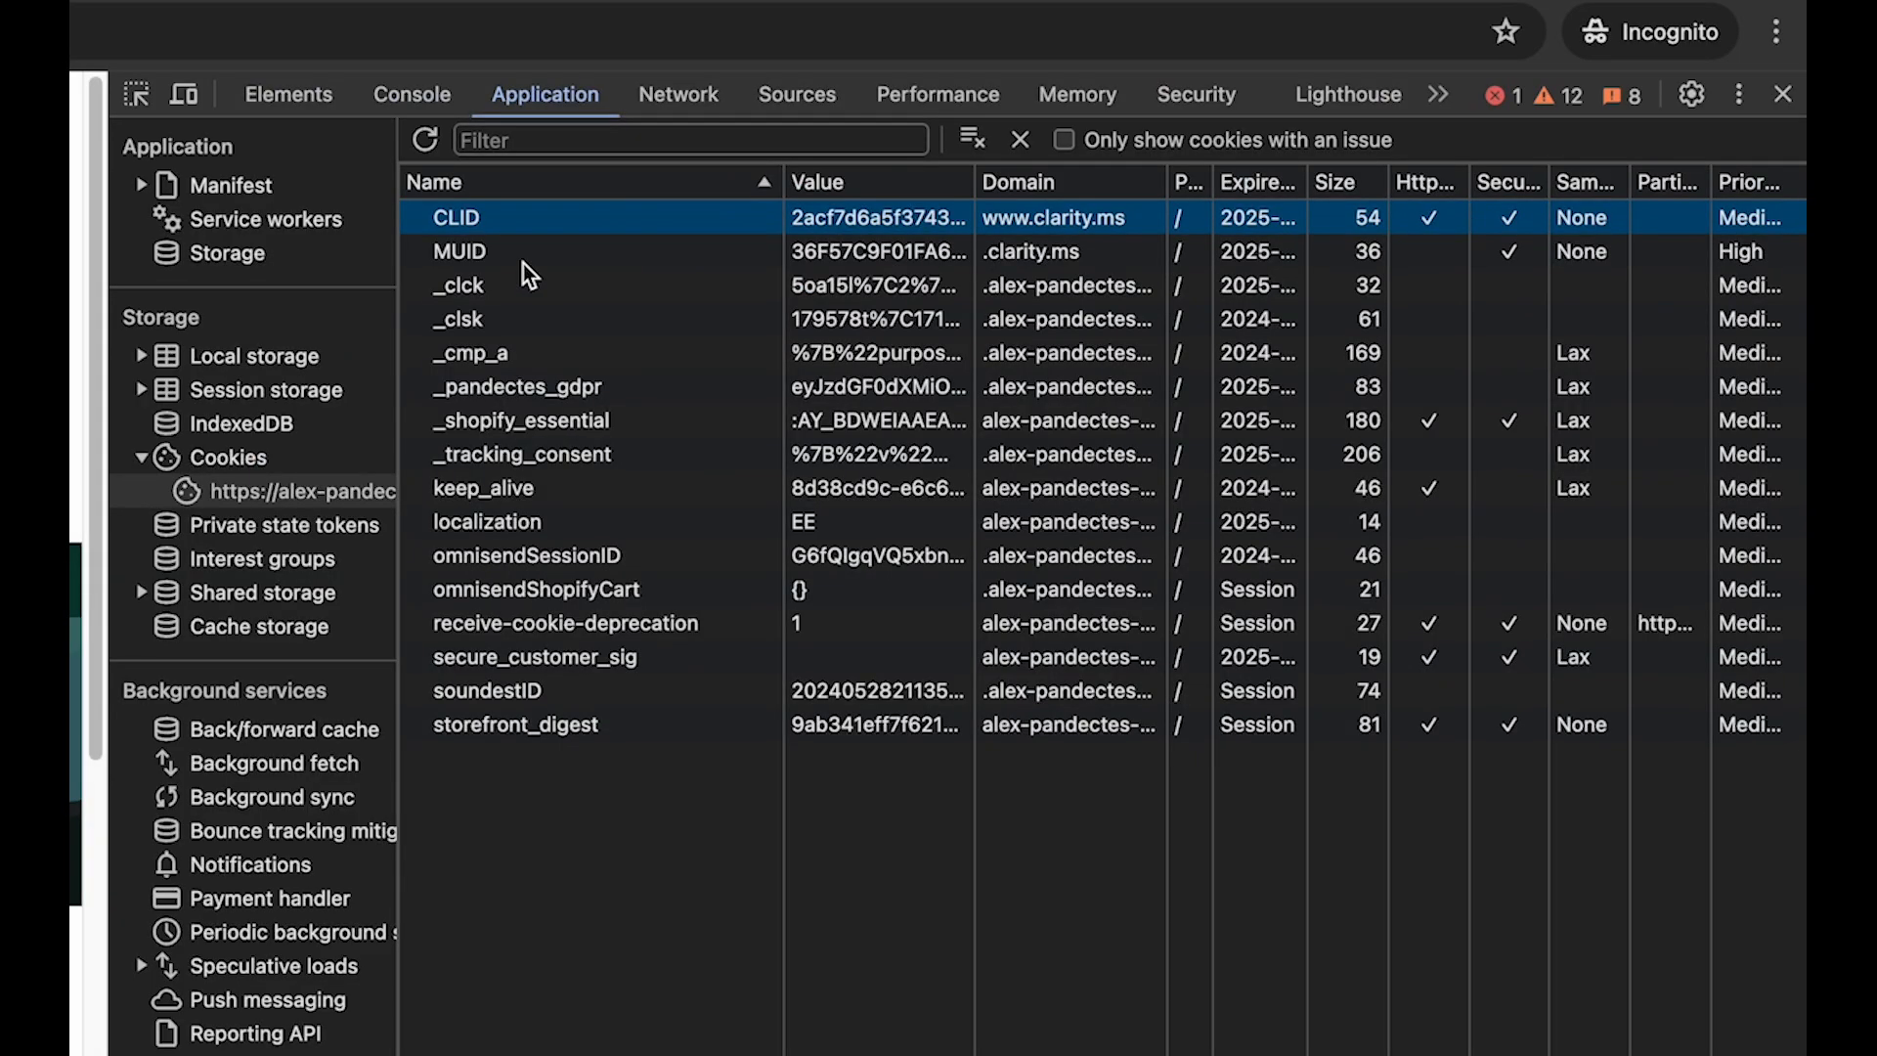
- Copy clarity.ms from the CLID cookie's domain and enter it as the new rule's URL/Domain
{"action": "double_click", "coordinate": [1064, 226]}
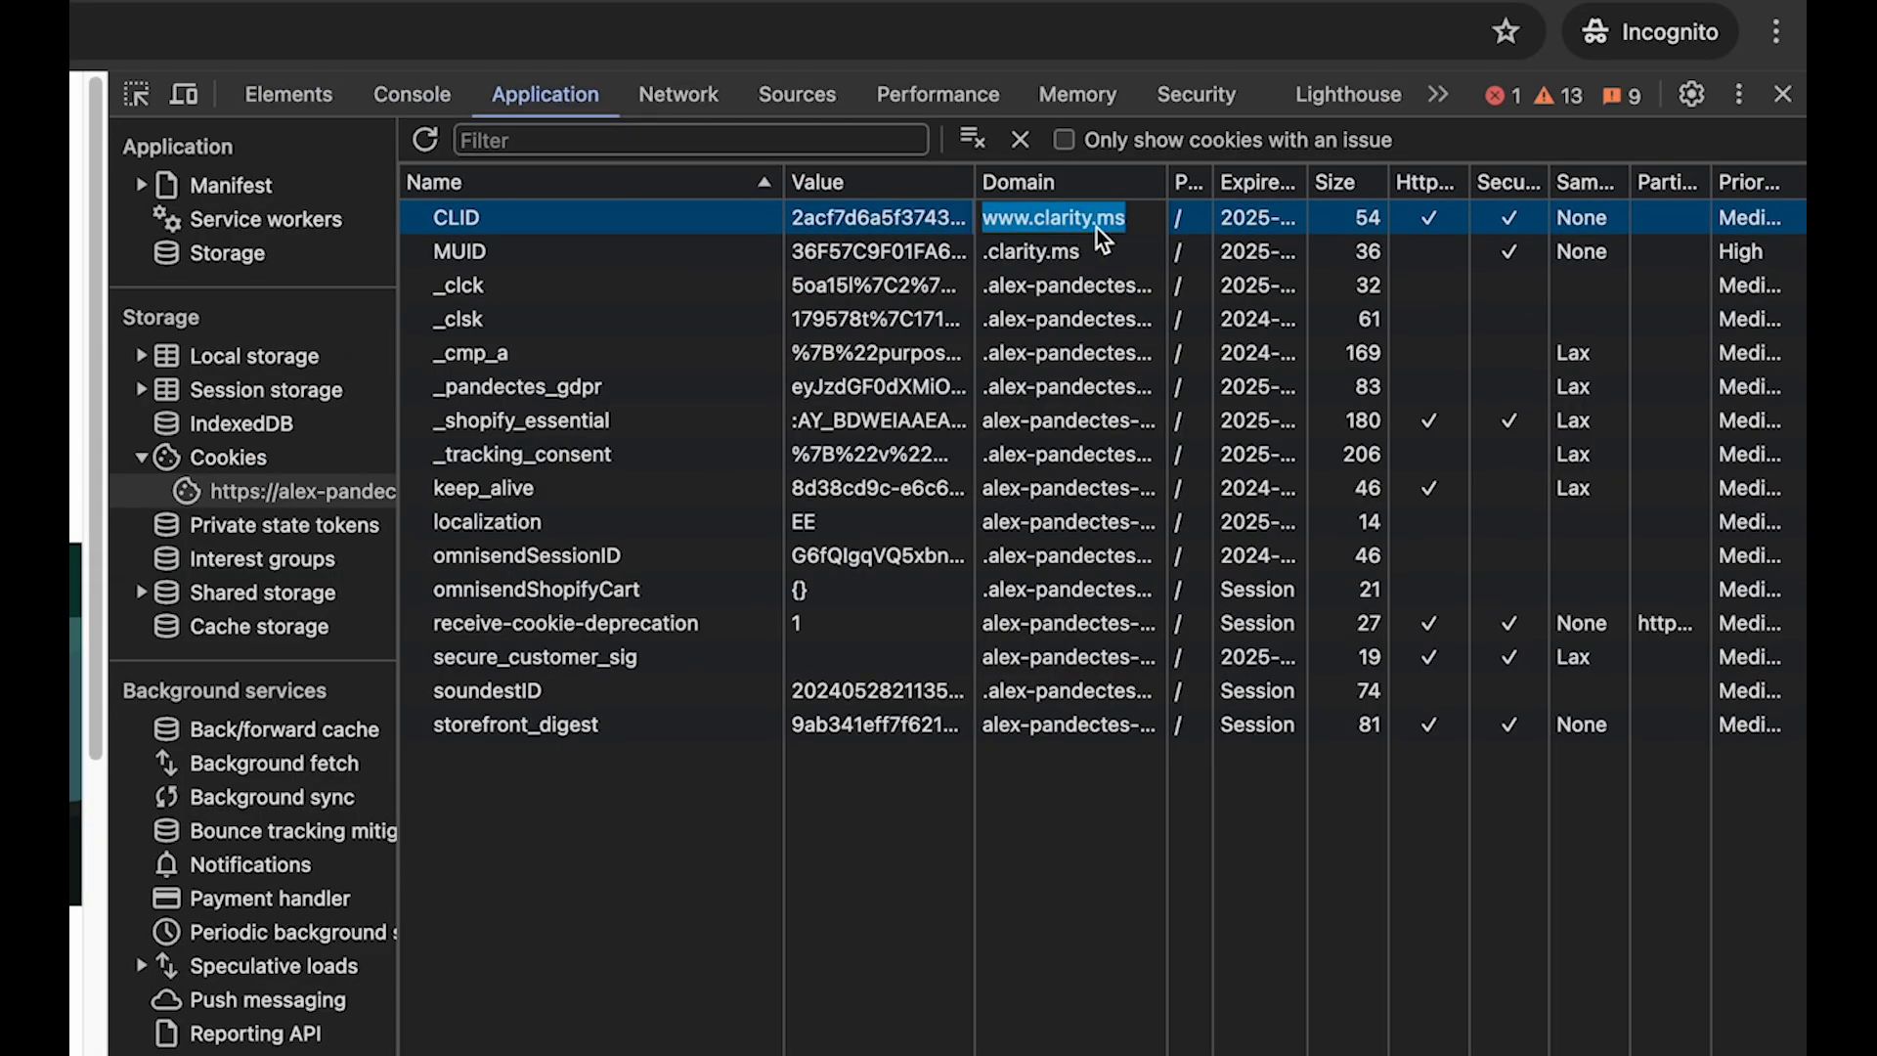
{"action": "left_click", "coordinate": [1125, 221]}
{"action": "key", "text": "ctrl+Up"}
{"action": "left_click", "coordinate": [829, 482]}
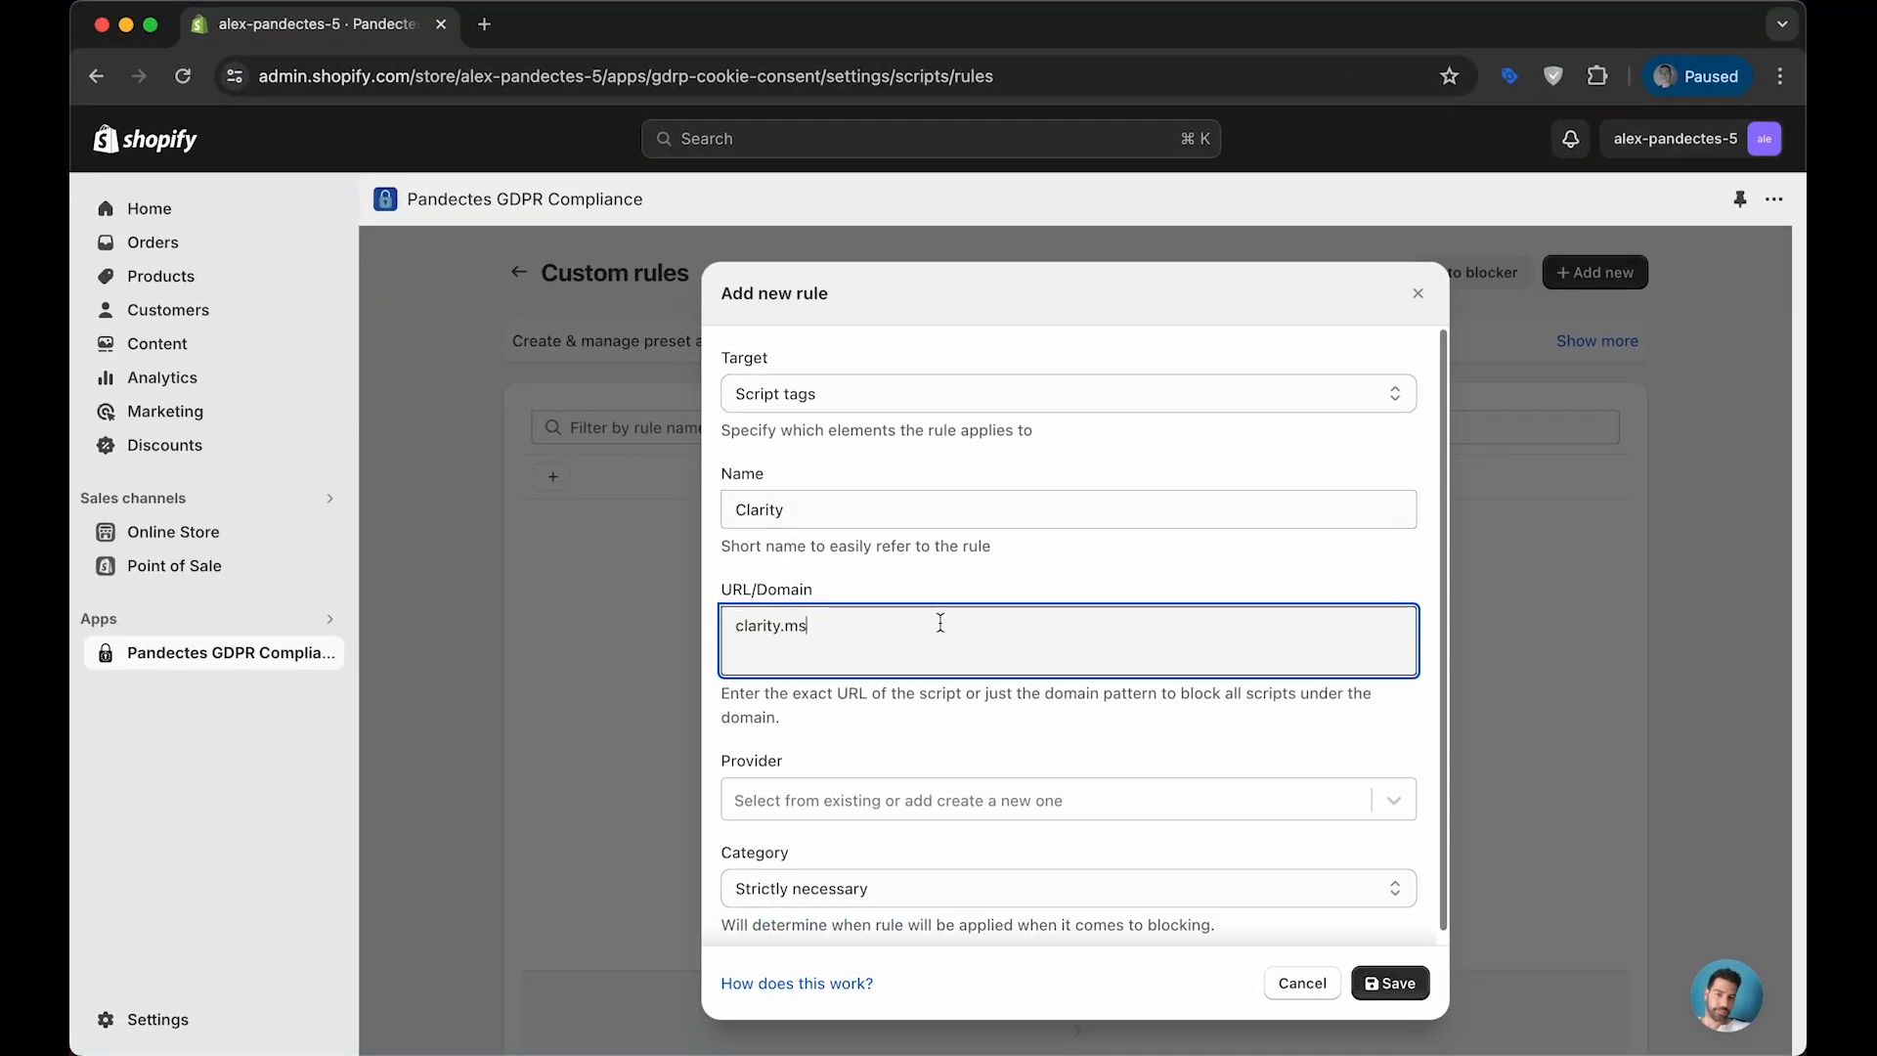
{"action": "type", "text": "clarity.ms"}
- Create Clarity as the rule's provider, set the category to Performance and save the rule
{"action": "left_click", "coordinate": [839, 795]}
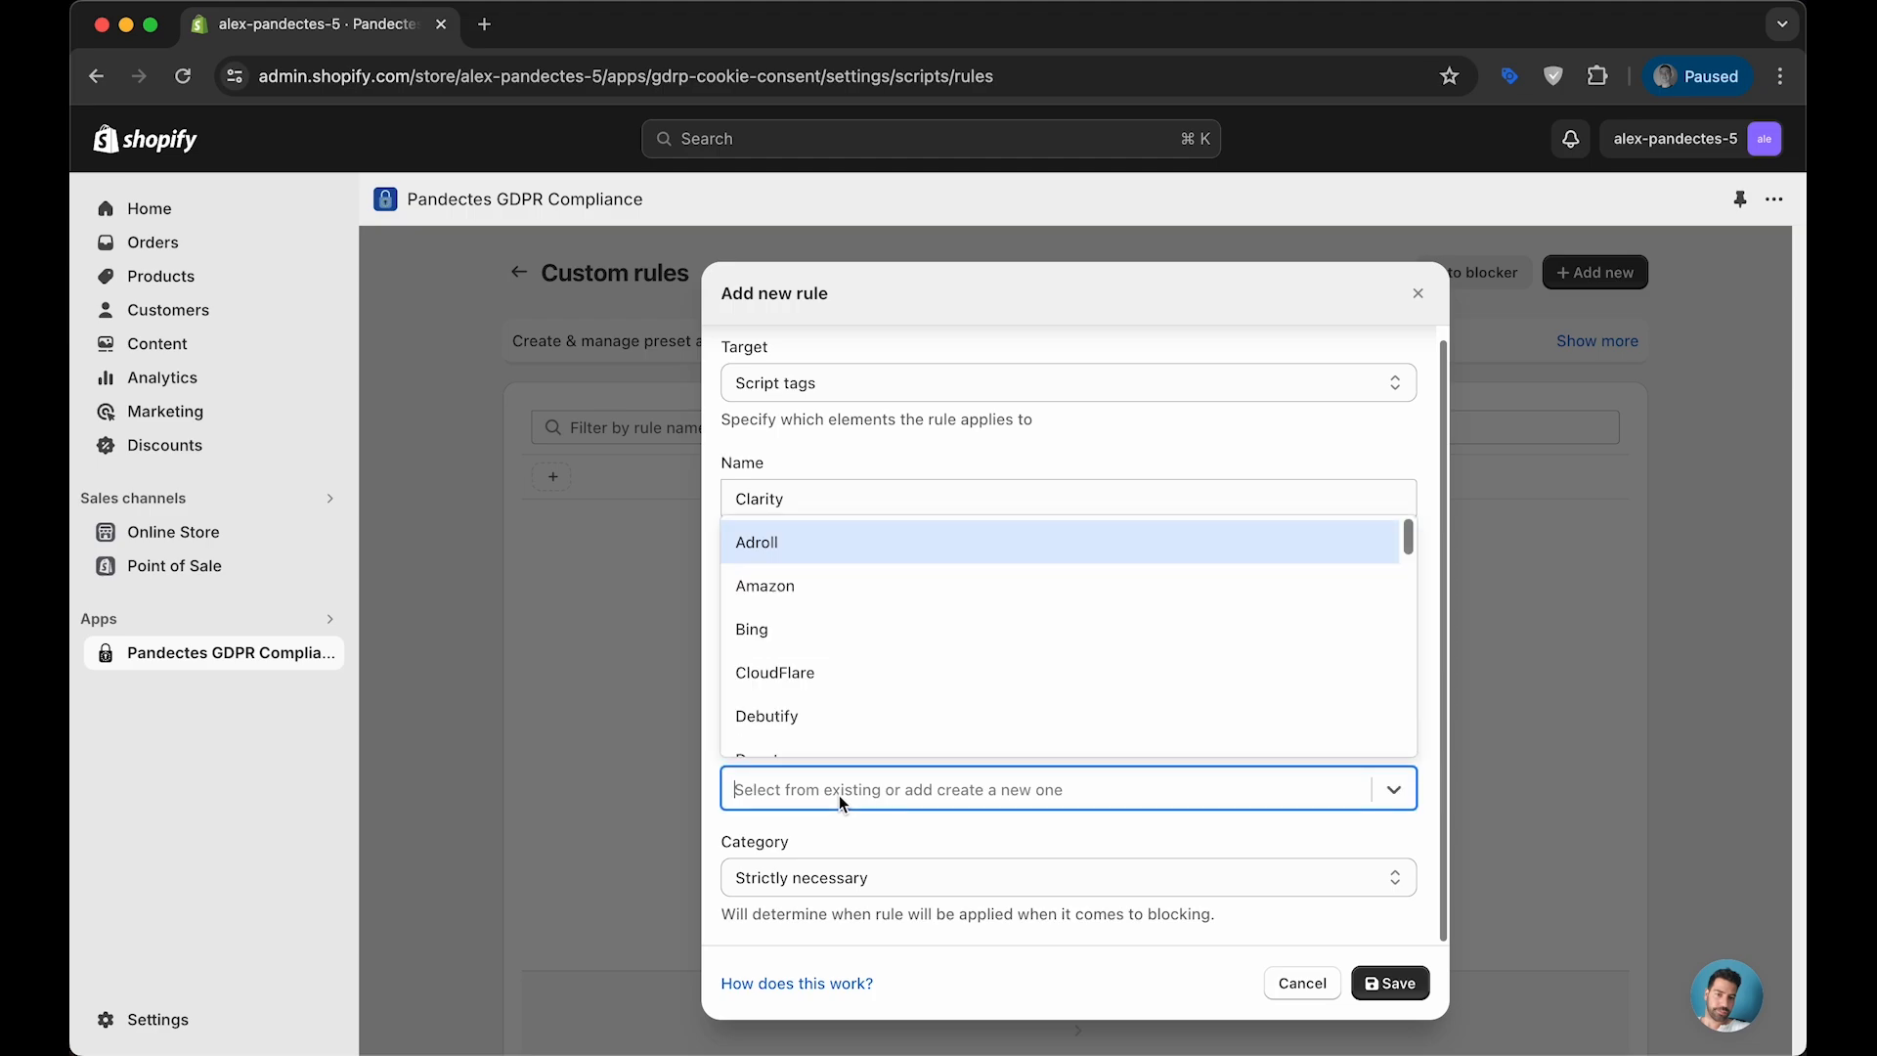
{"action": "type", "text": "Clarity"}
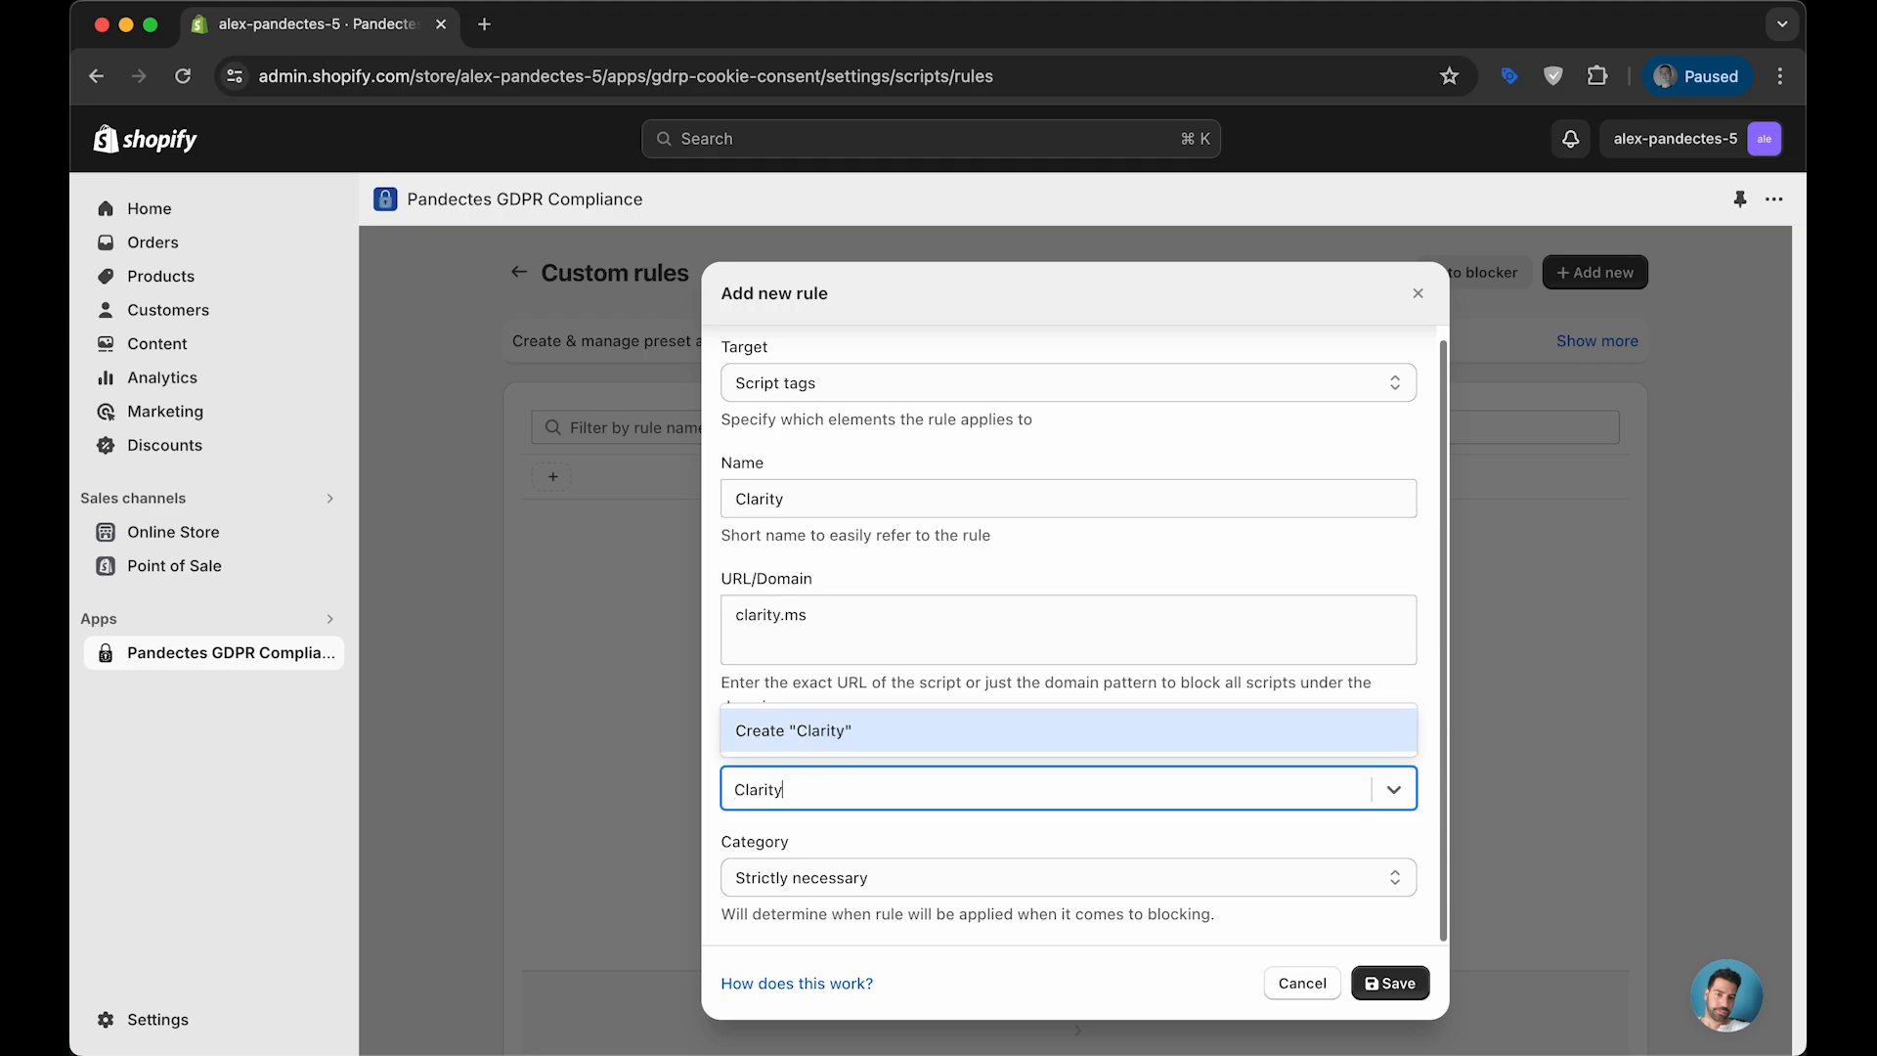
{"action": "key", "text": "Return"}
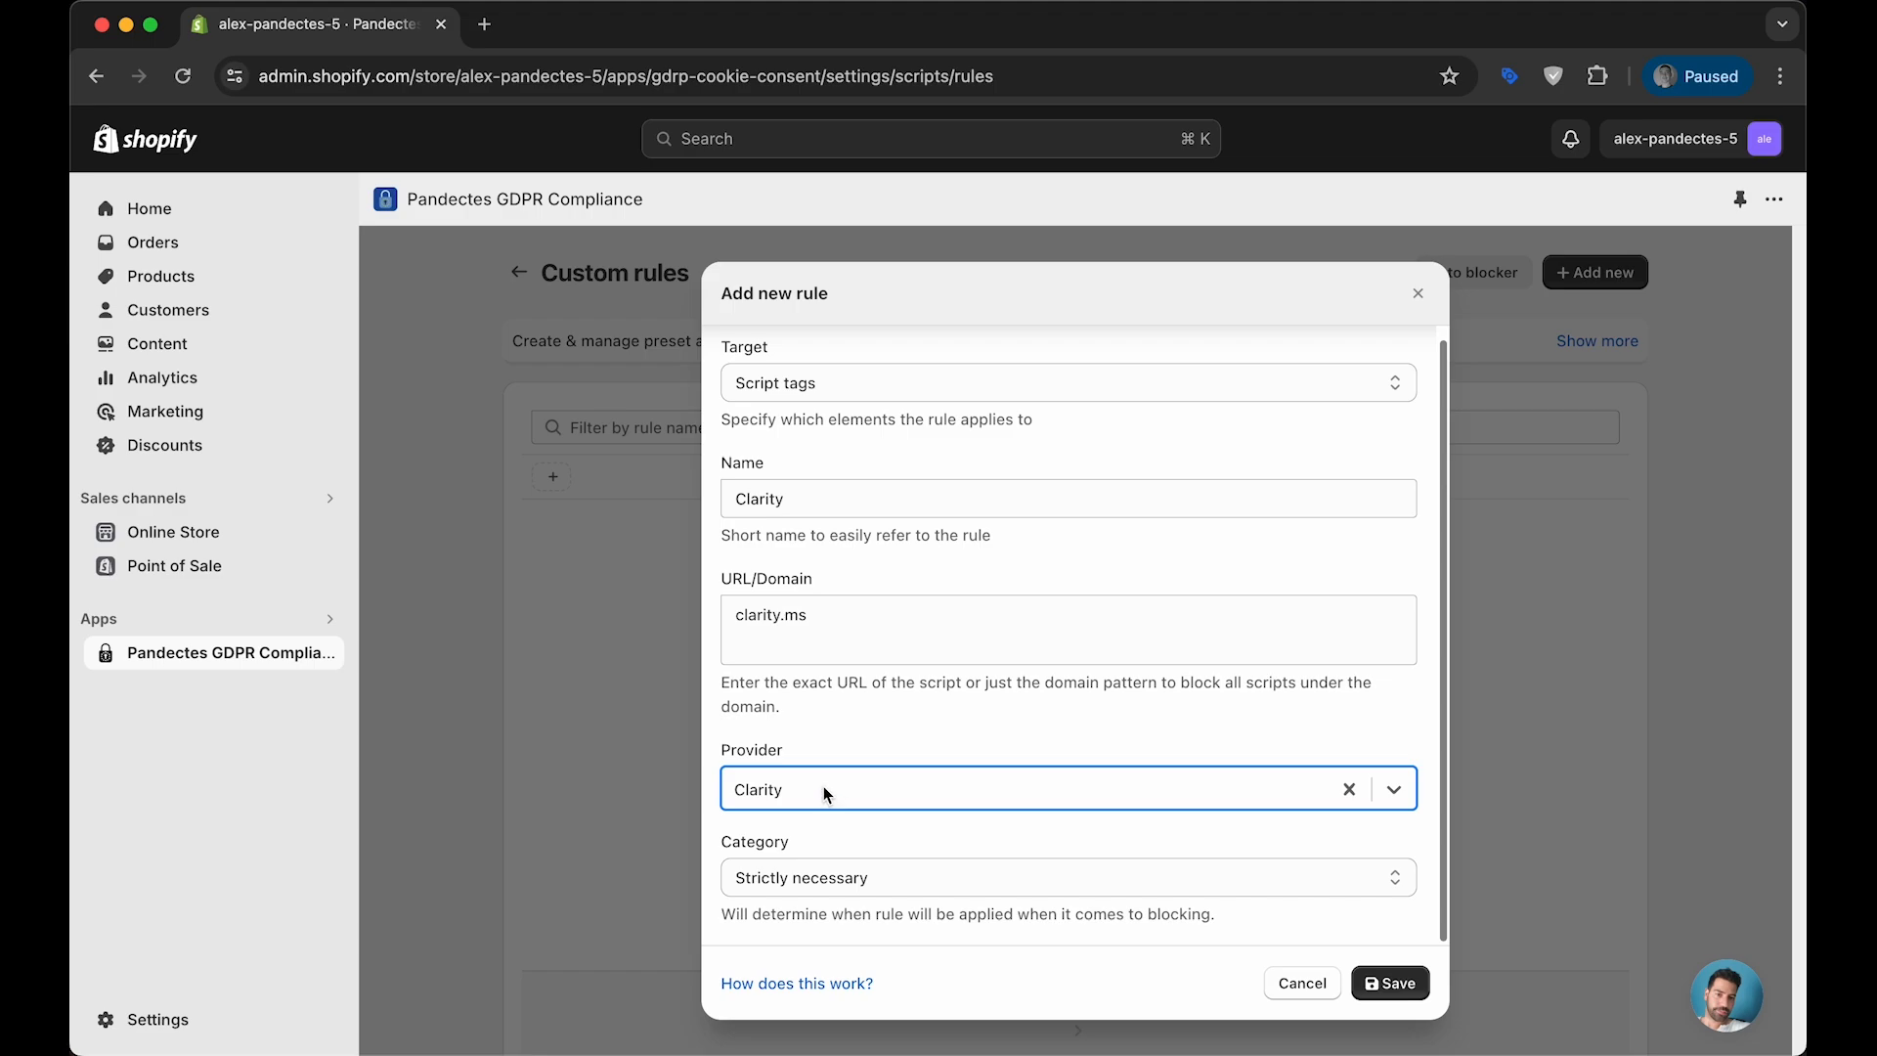
{"action": "left_click", "coordinate": [837, 886]}
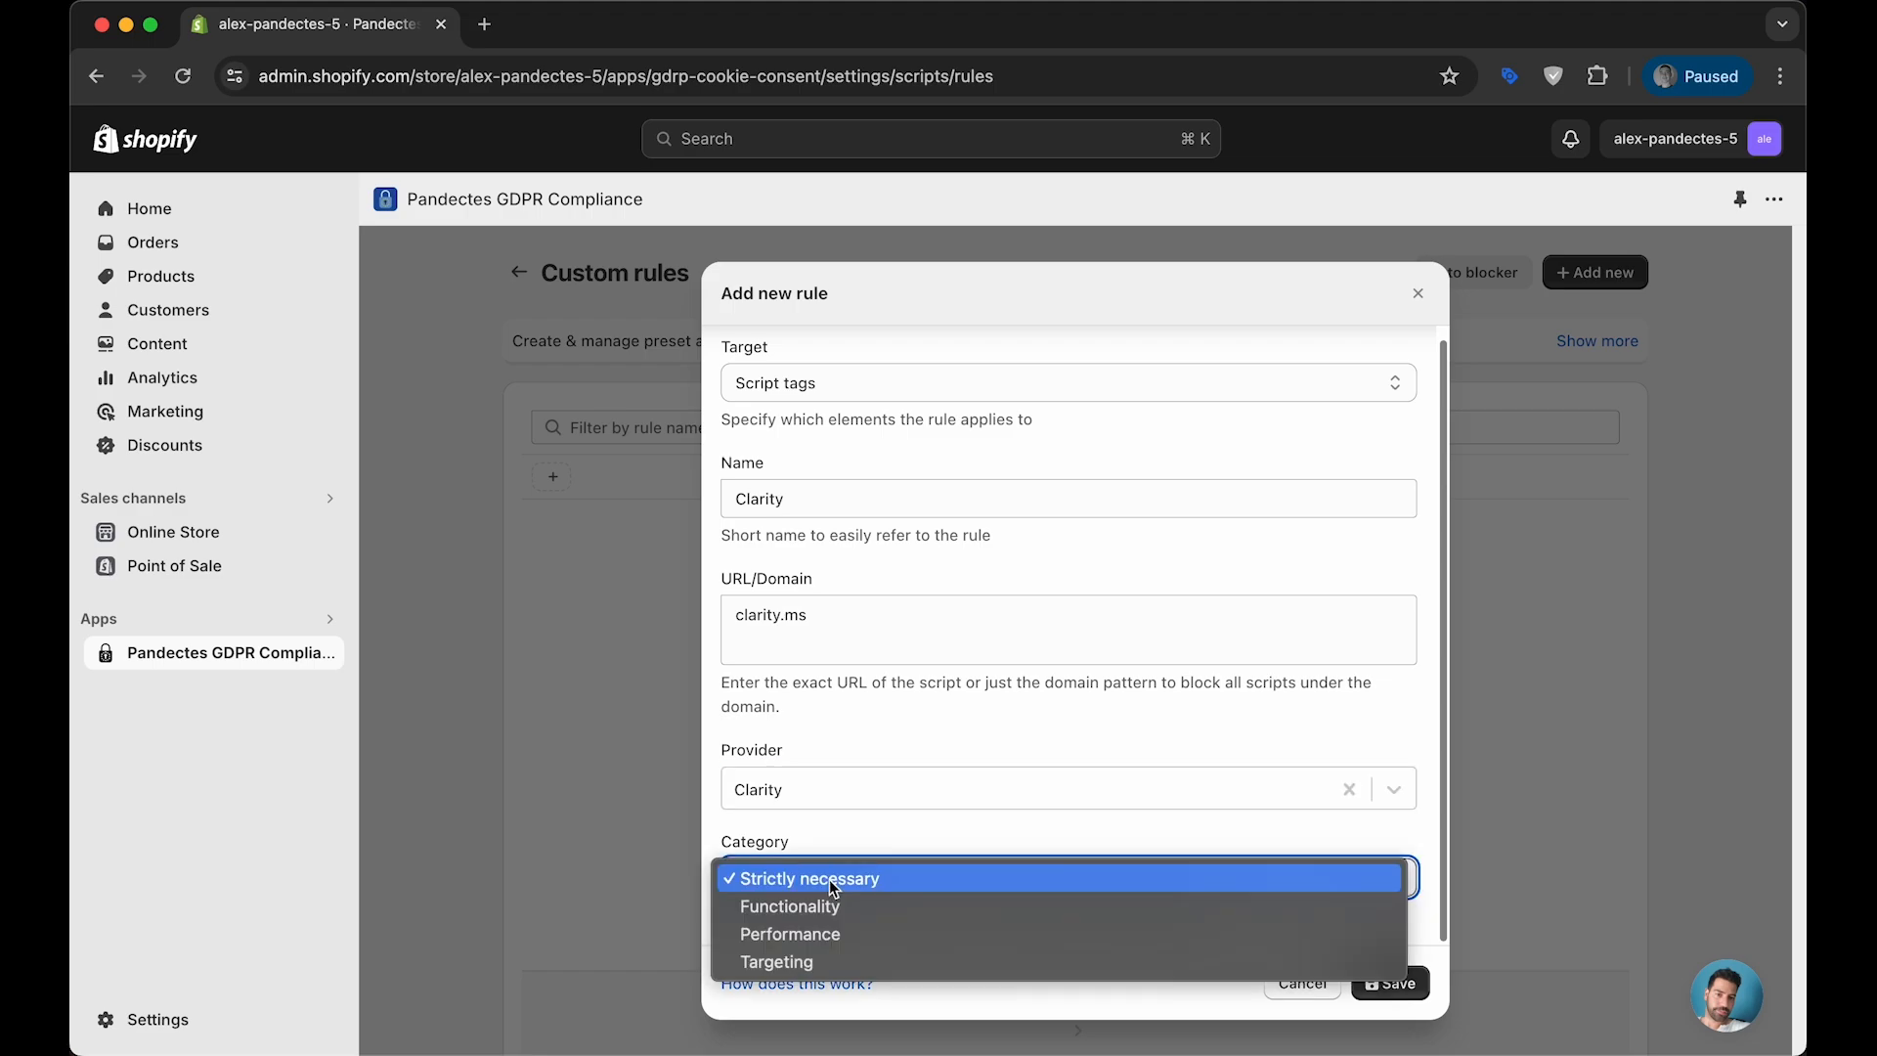
{"action": "left_click", "coordinate": [821, 933]}
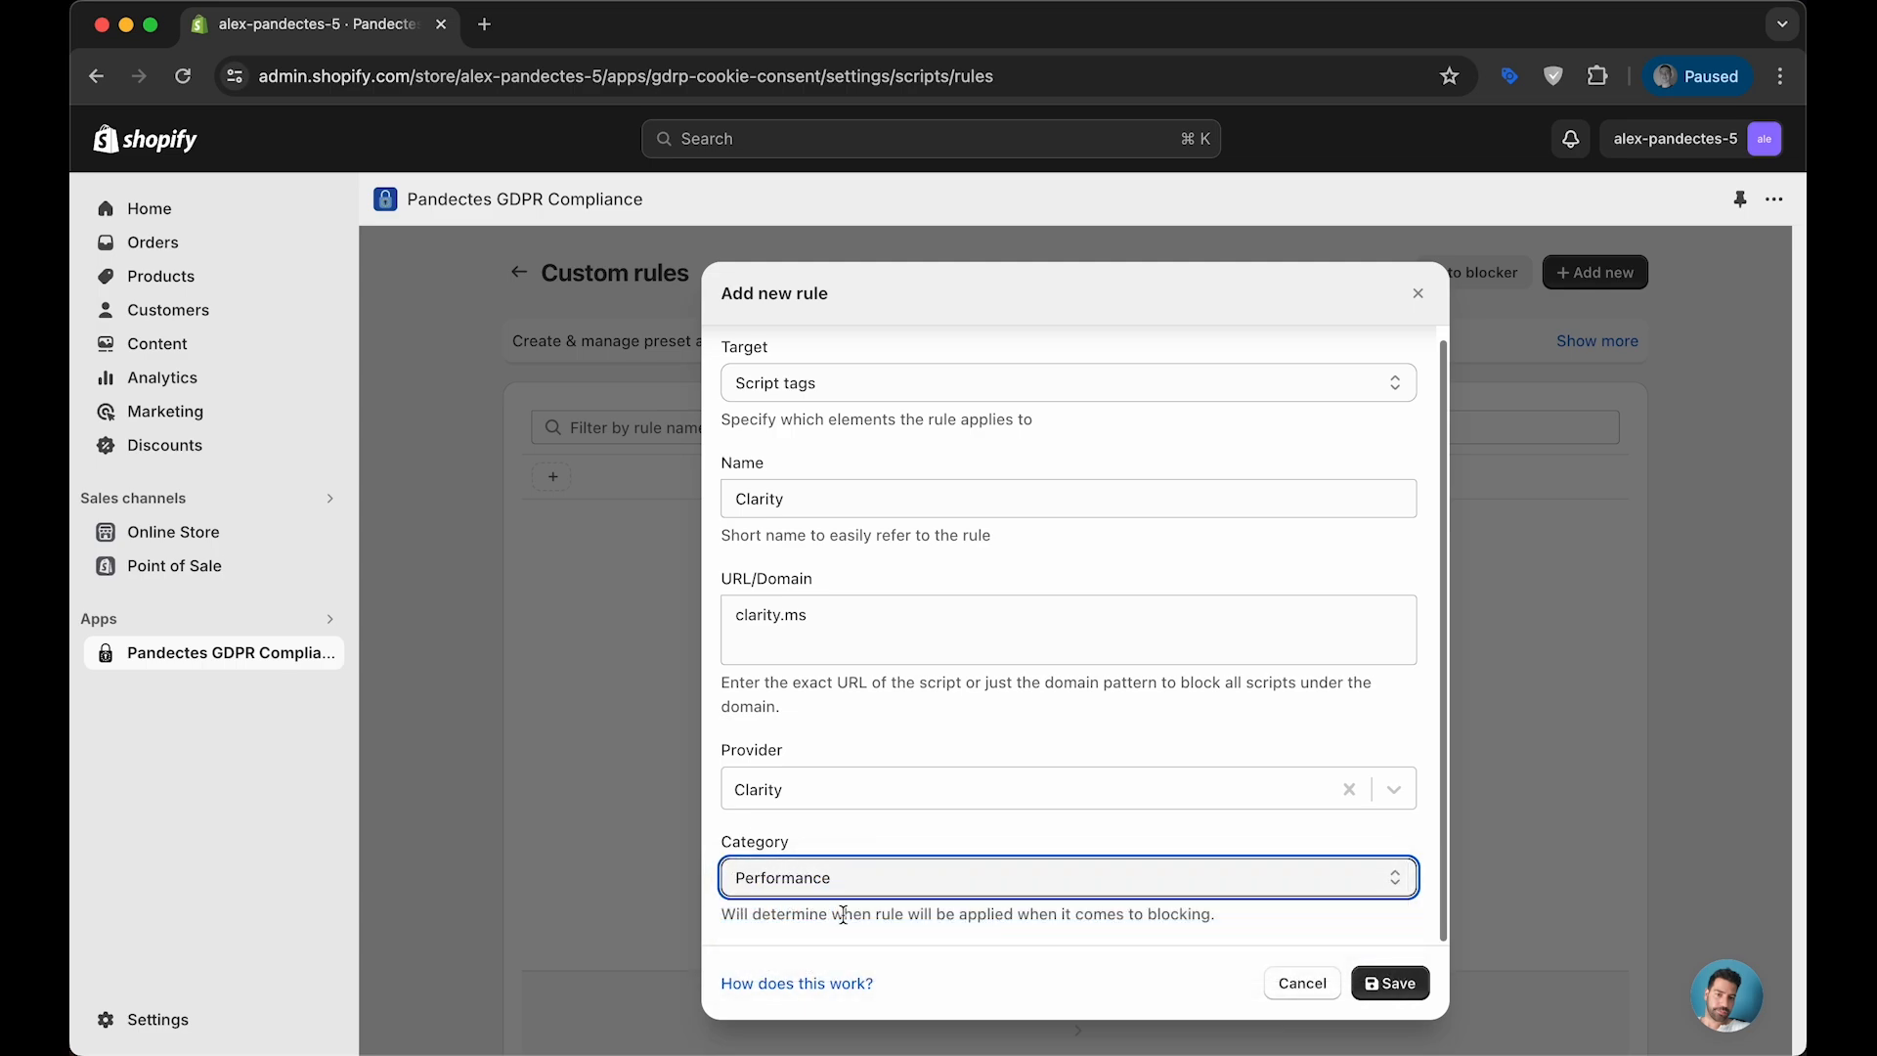
{"action": "left_click", "coordinate": [1390, 983]}
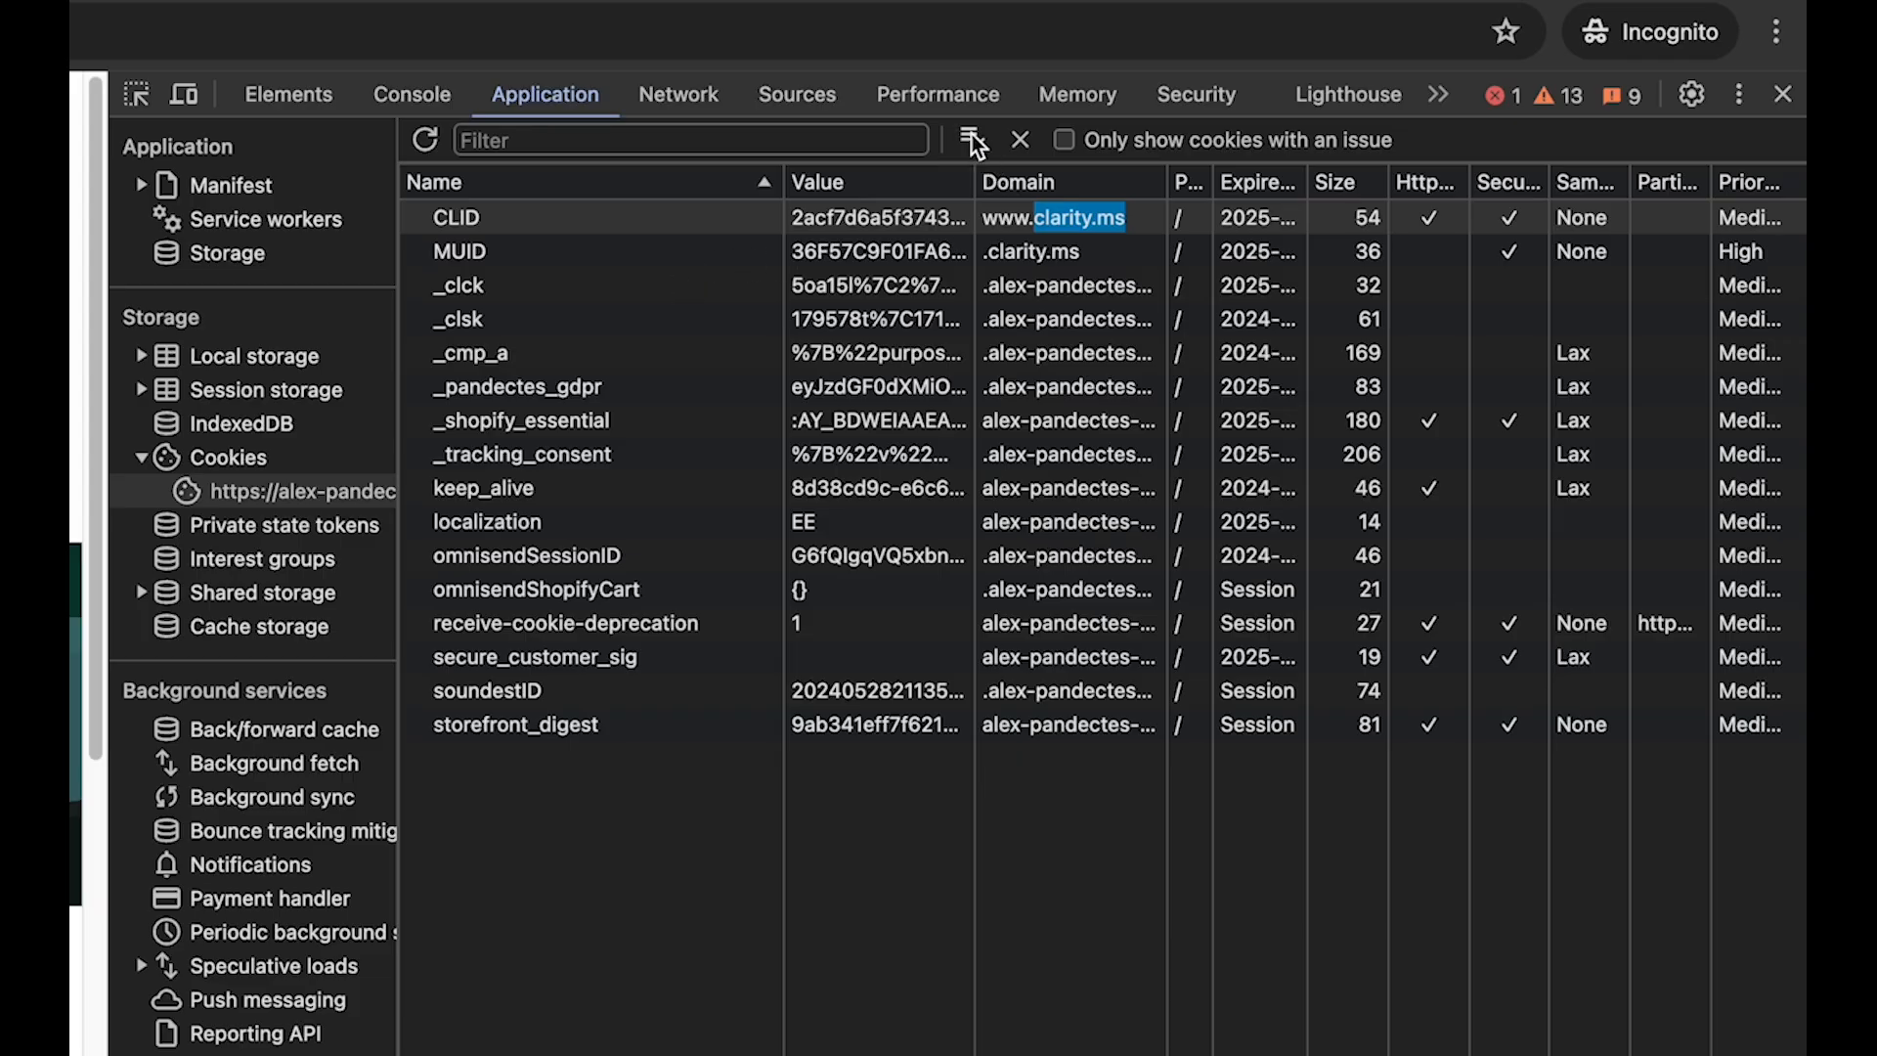
- Clear the storefront's stored cookies in the incognito window to retest which ones are set
{"action": "left_click", "coordinate": [972, 137]}
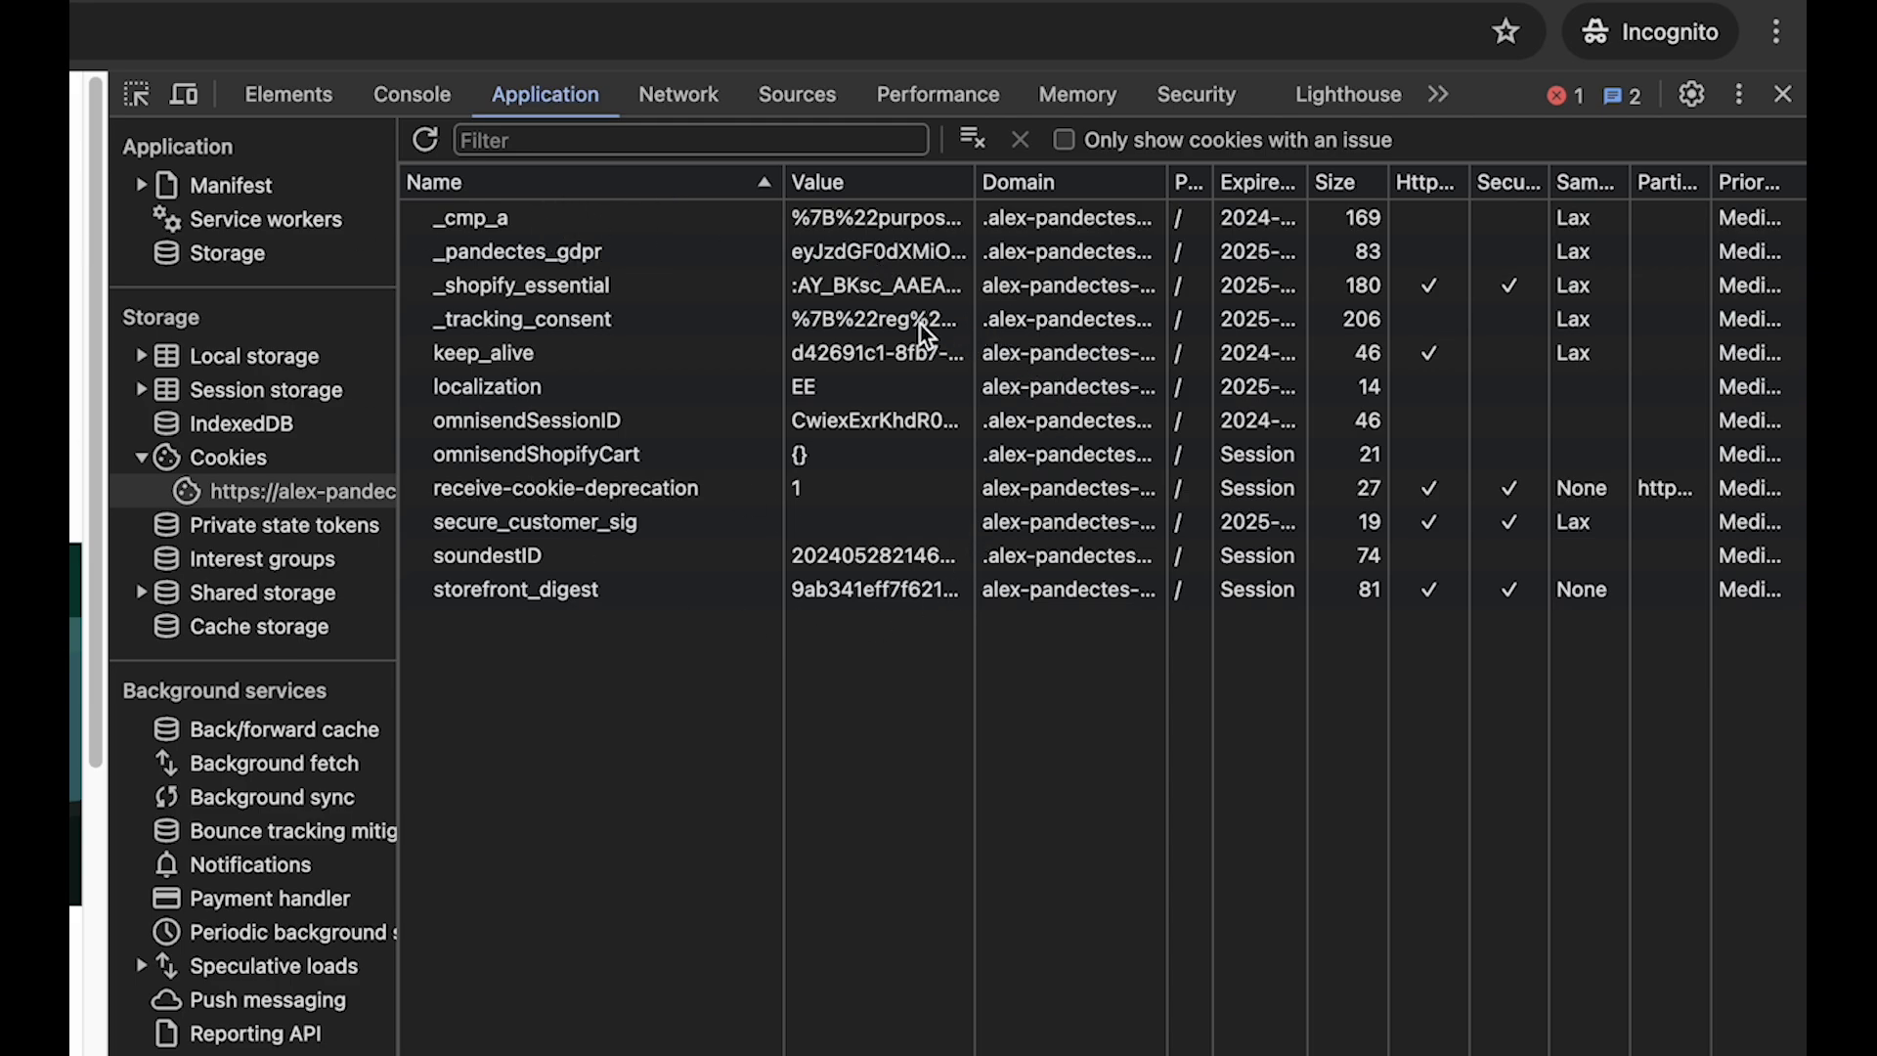
- Look up the category of the storefront's _cmp_a cookie in the Pandectes scan report
{"action": "left_click", "coordinate": [641, 226]}
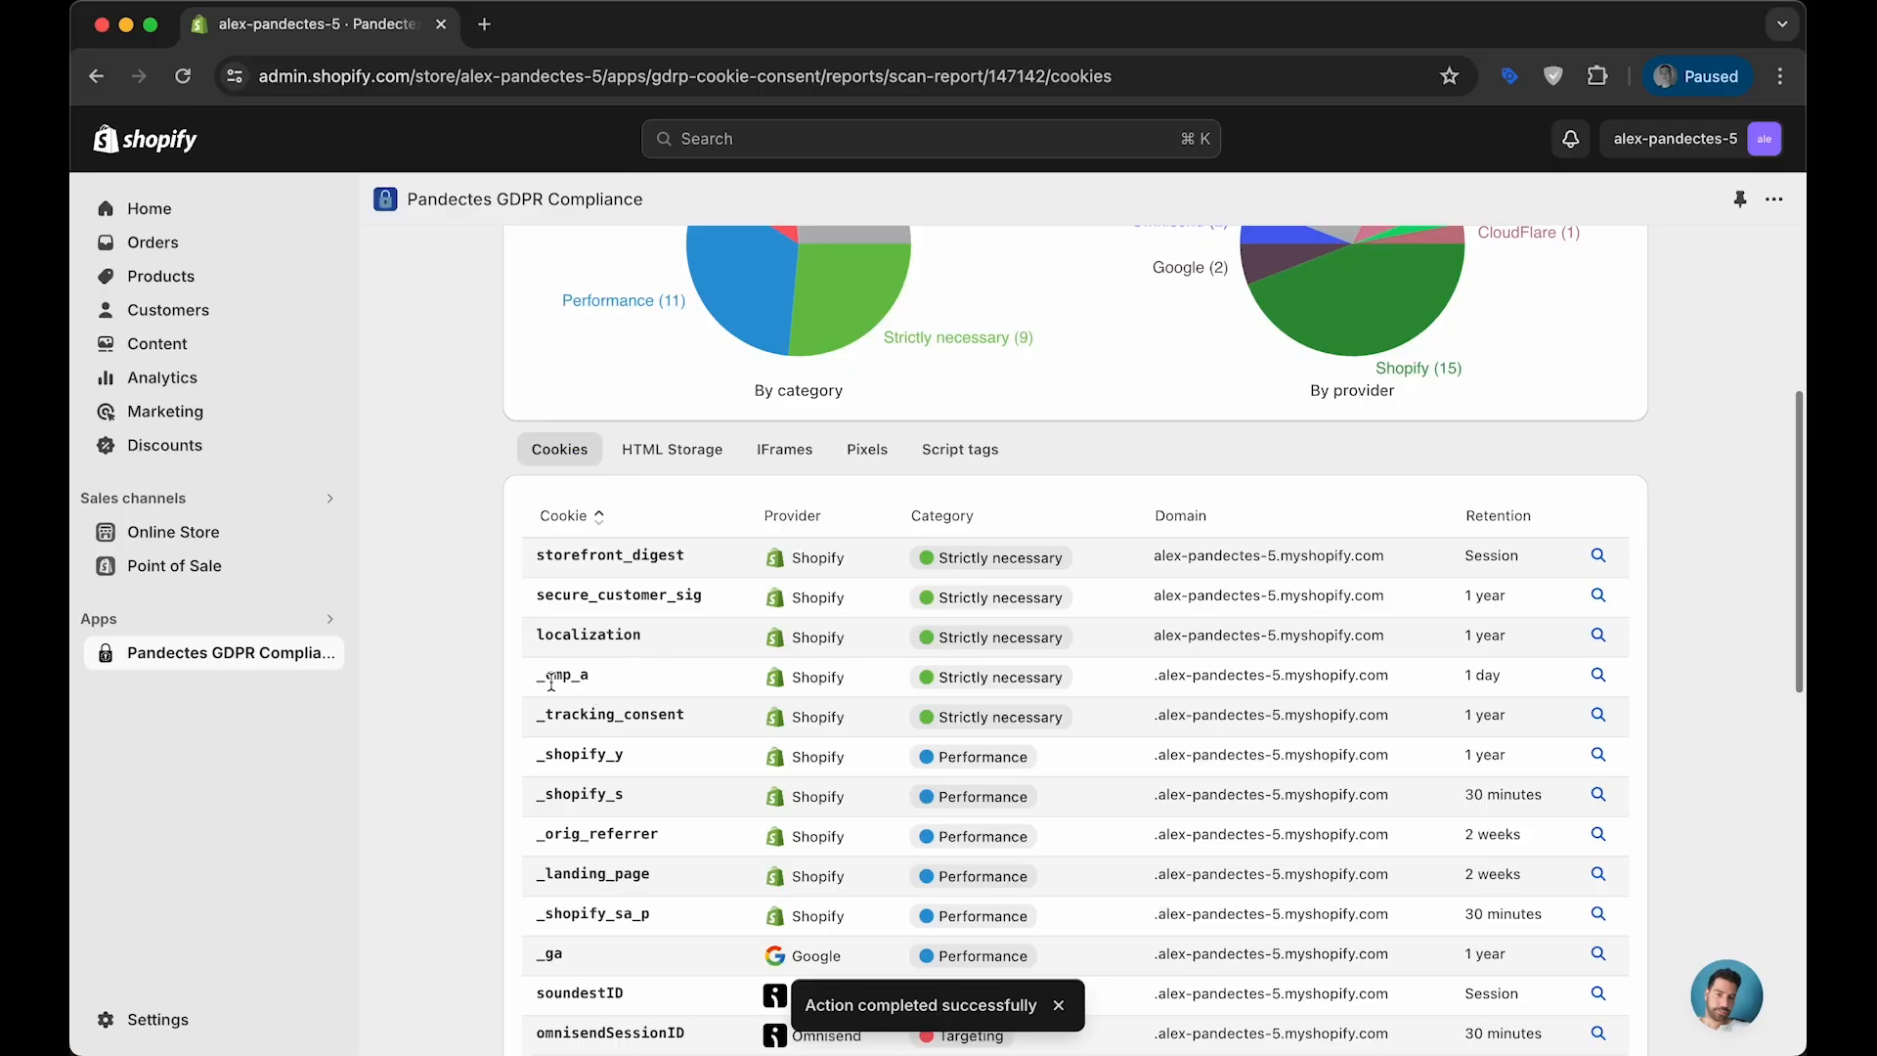
{"action": "left_click_drag", "start_coordinate": [545, 678], "coordinate": [591, 686]}
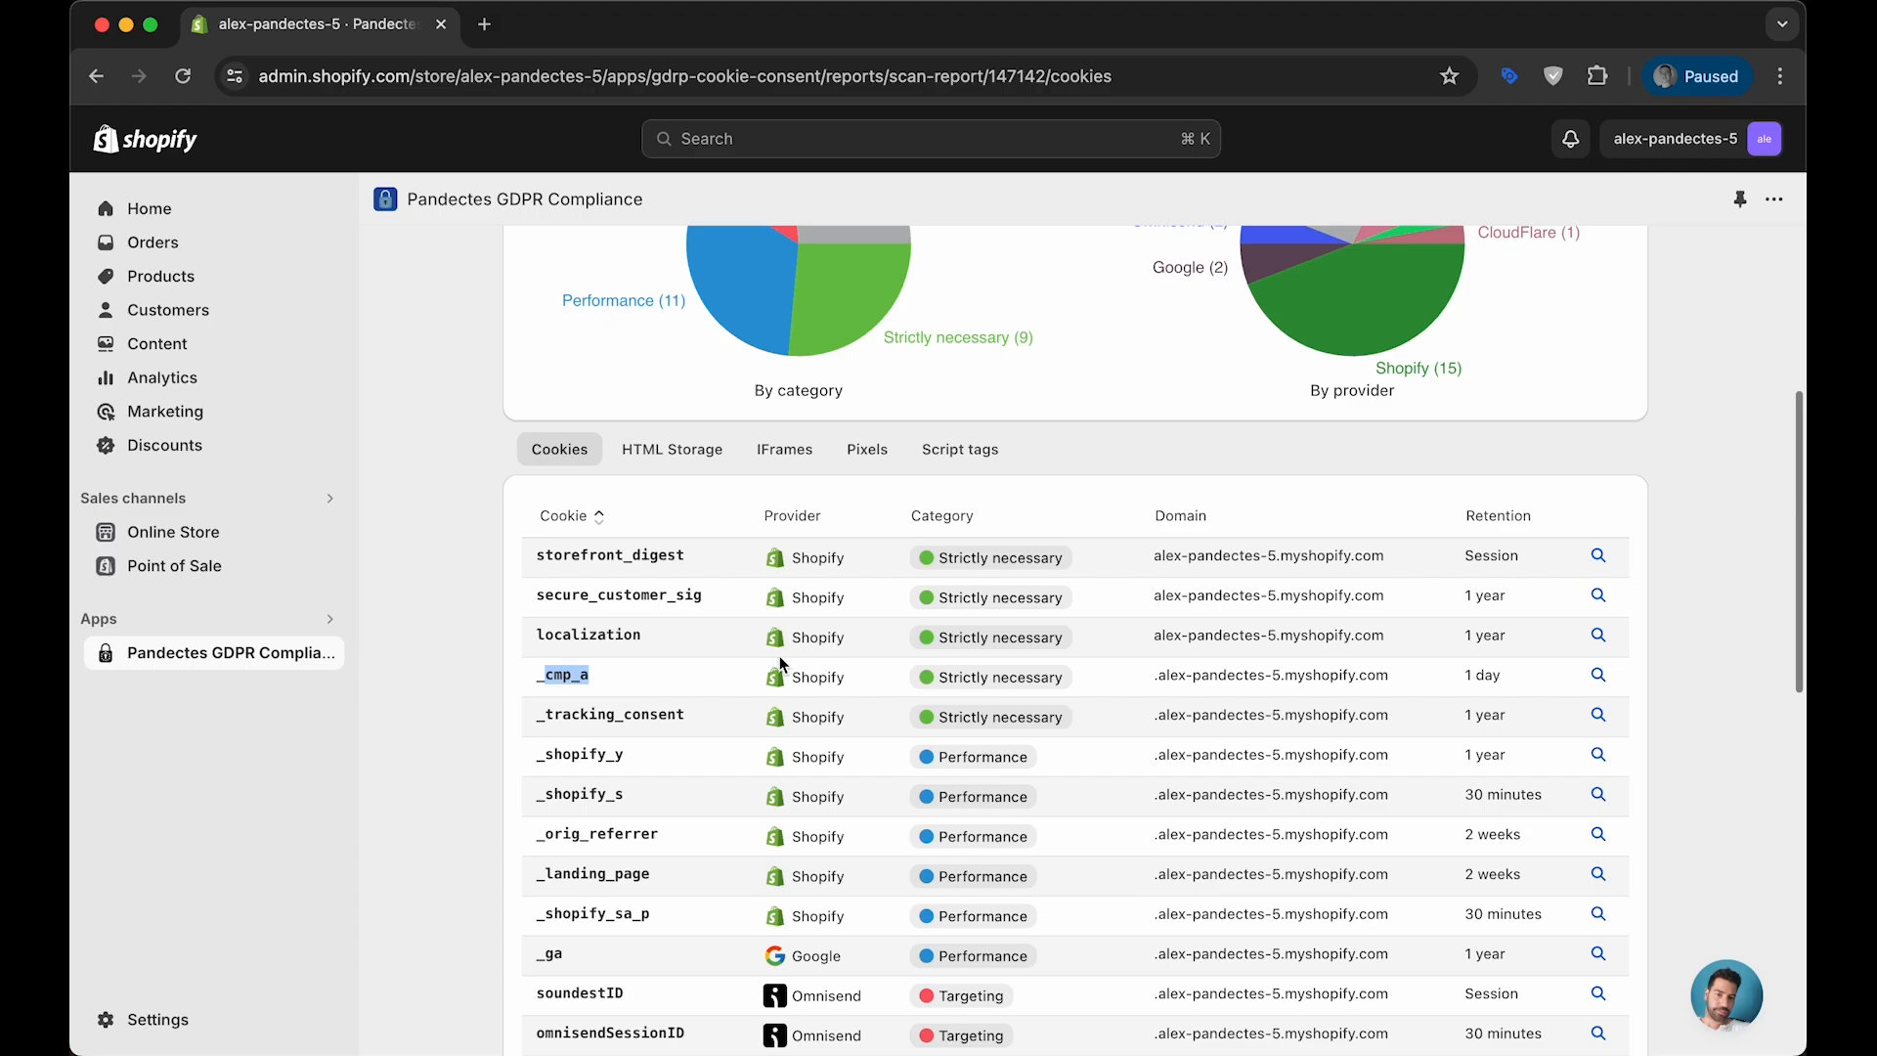
{"action": "scroll", "coordinate": [911, 677], "scroll_direction": "up", "scroll_amount": 3}
{"action": "scroll", "coordinate": [978, 655], "scroll_direction": "down", "scroll_amount": 4}
{"action": "double_click", "coordinate": [1016, 642]}
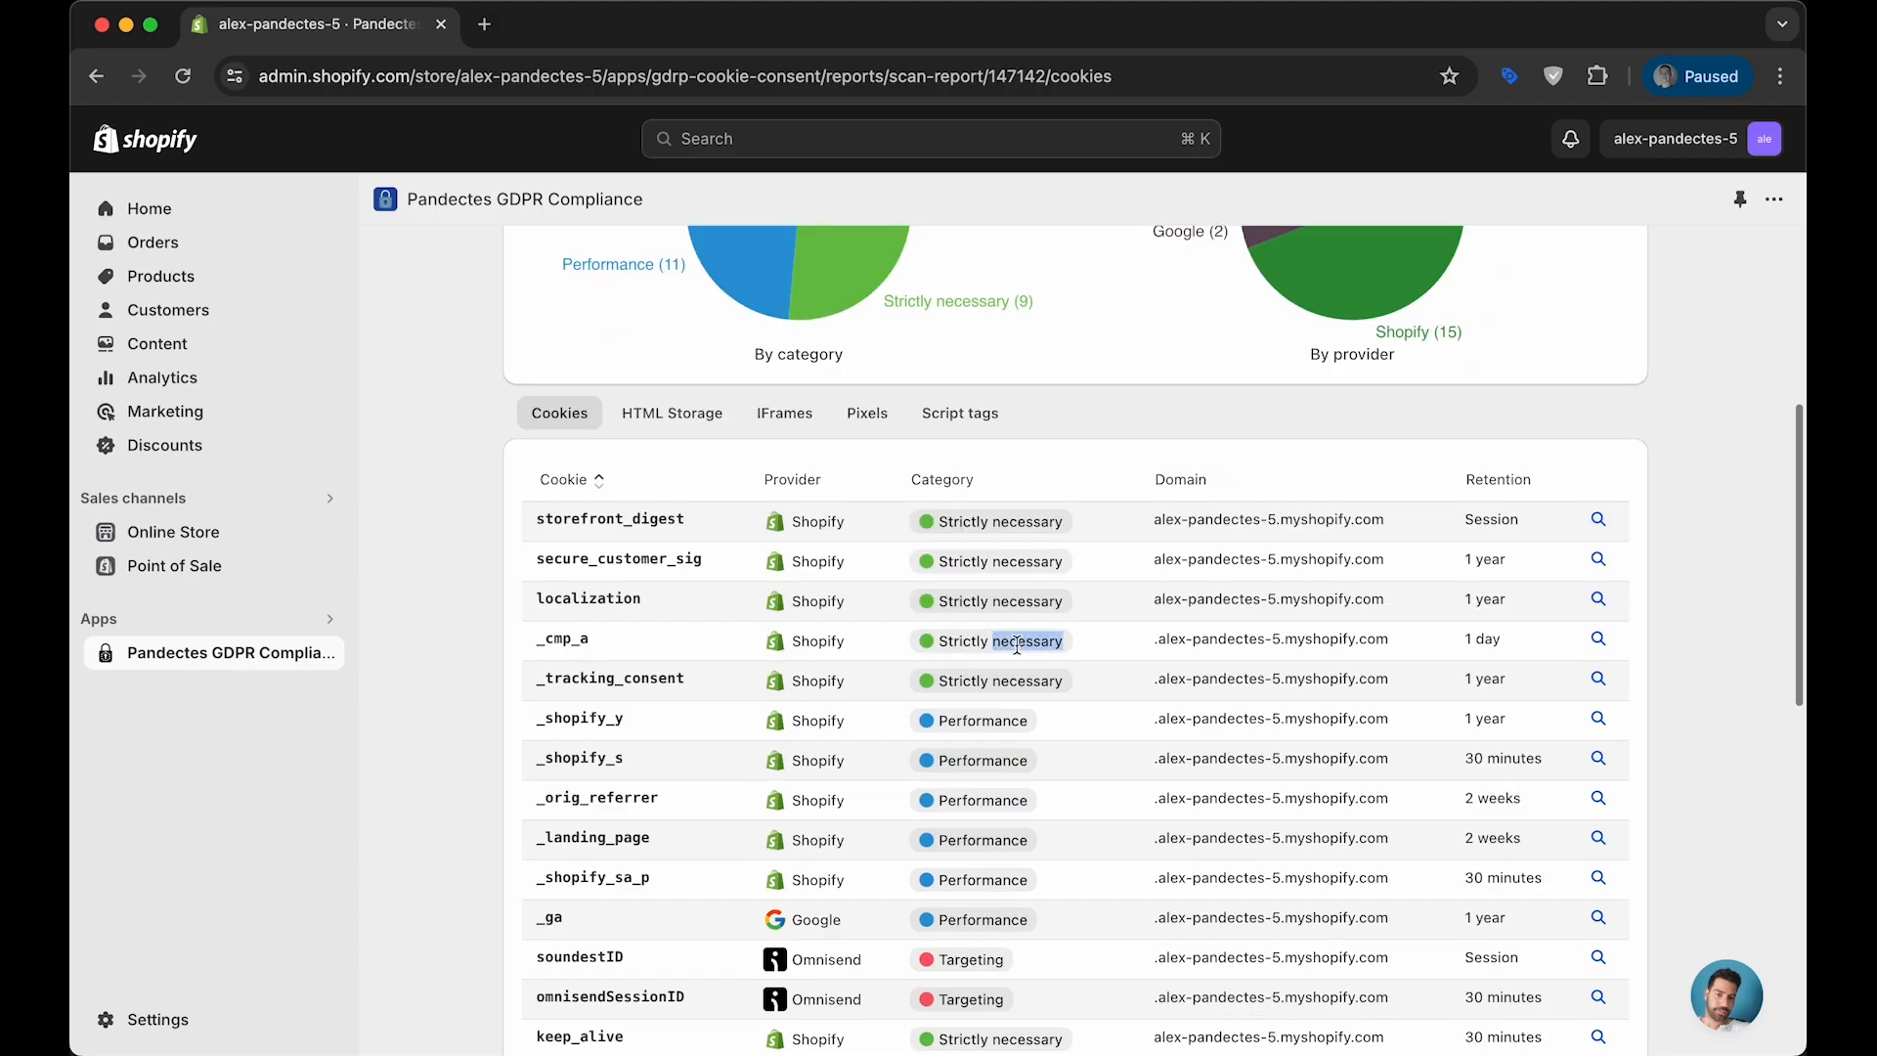
- Find the omnisendSessionID cookie in the incognito storefront's cookie list and look up its category in the Pandectes scan report
{"action": "key", "text": "ctrl+Up"}
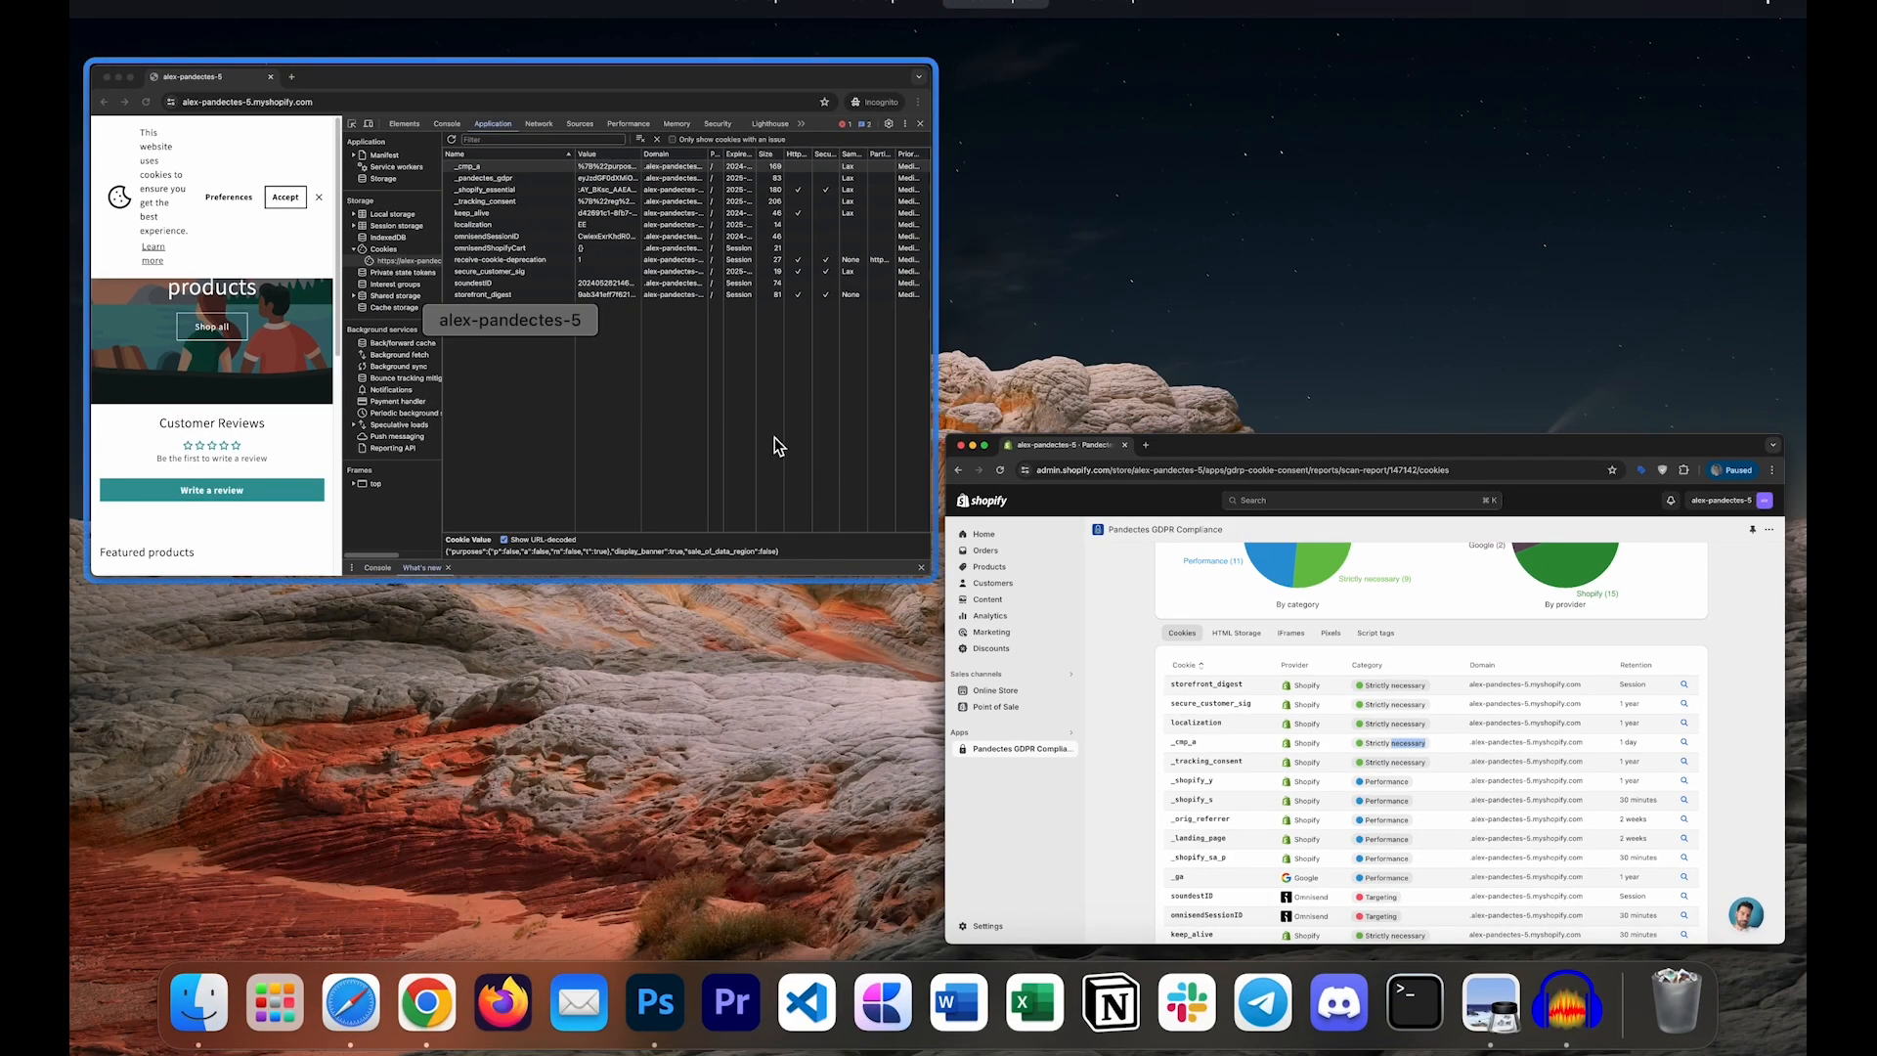
{"action": "left_click", "coordinate": [782, 443]}
{"action": "left_click", "coordinate": [841, 354]}
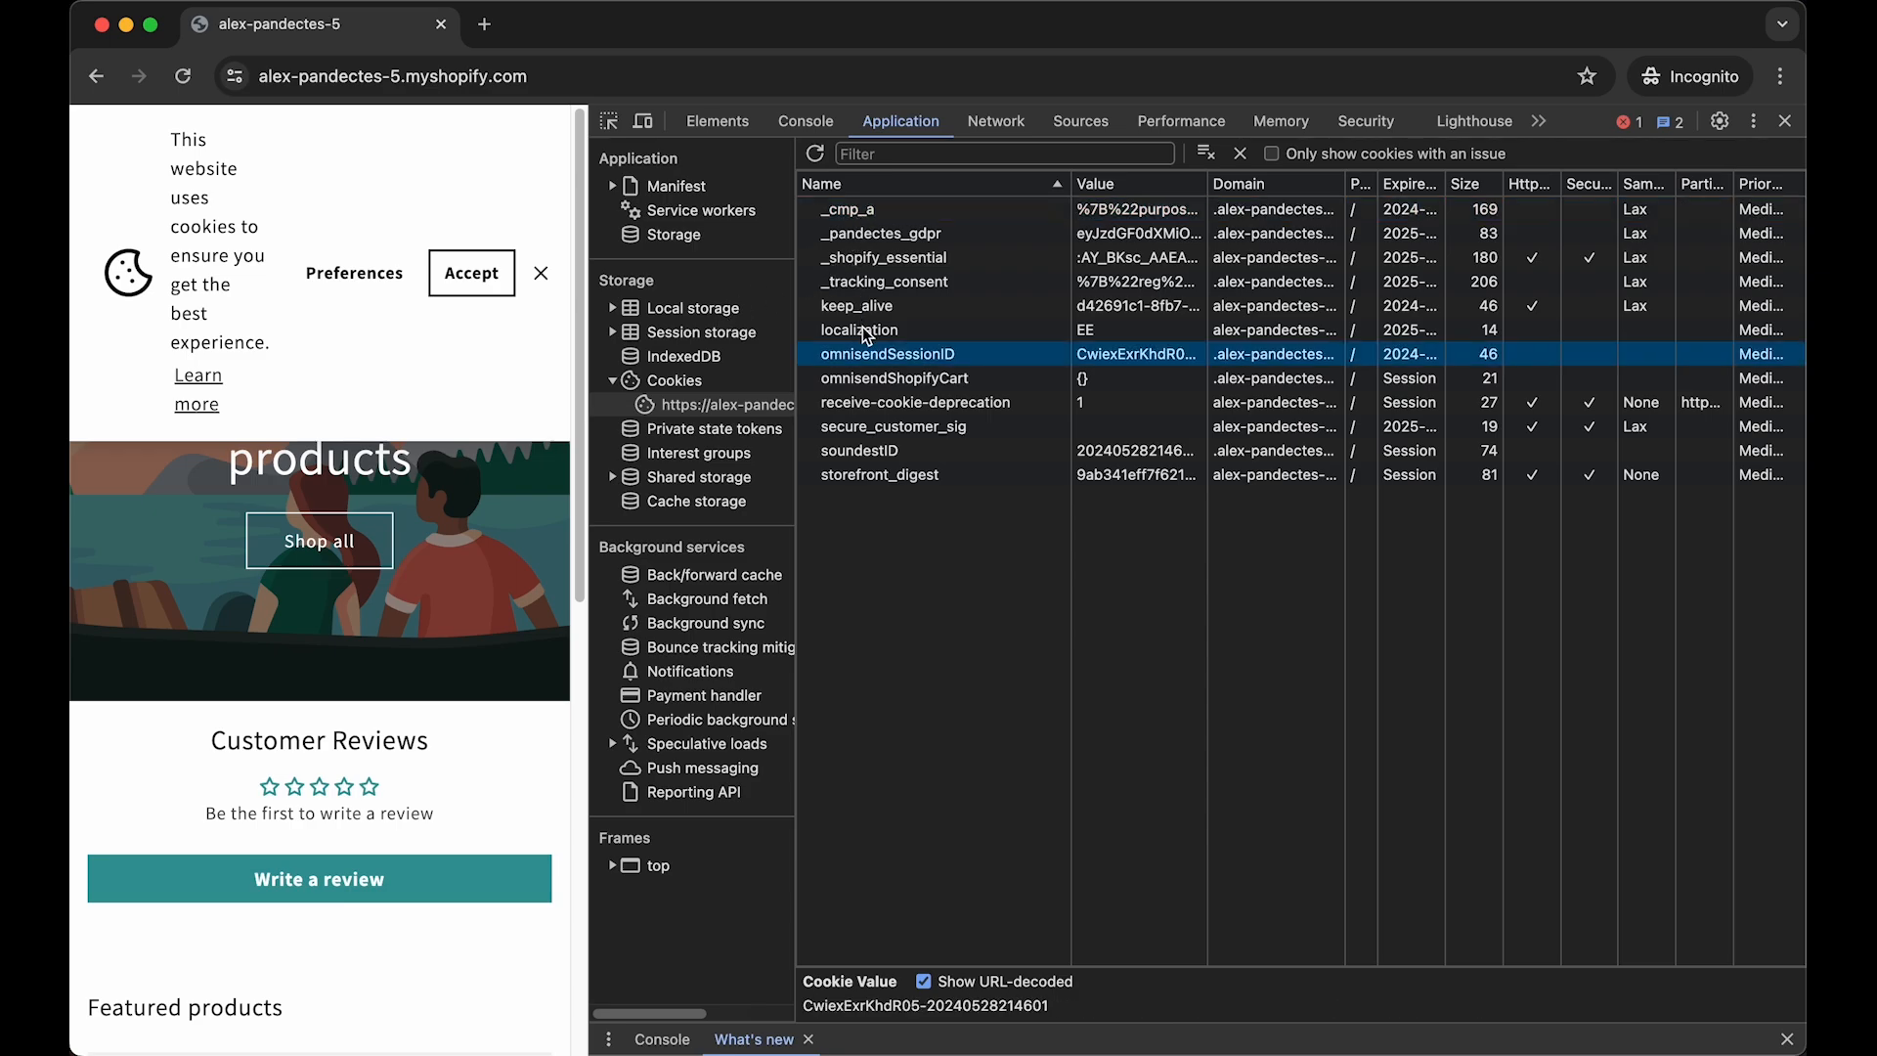
{"action": "double_click", "coordinate": [901, 358]}
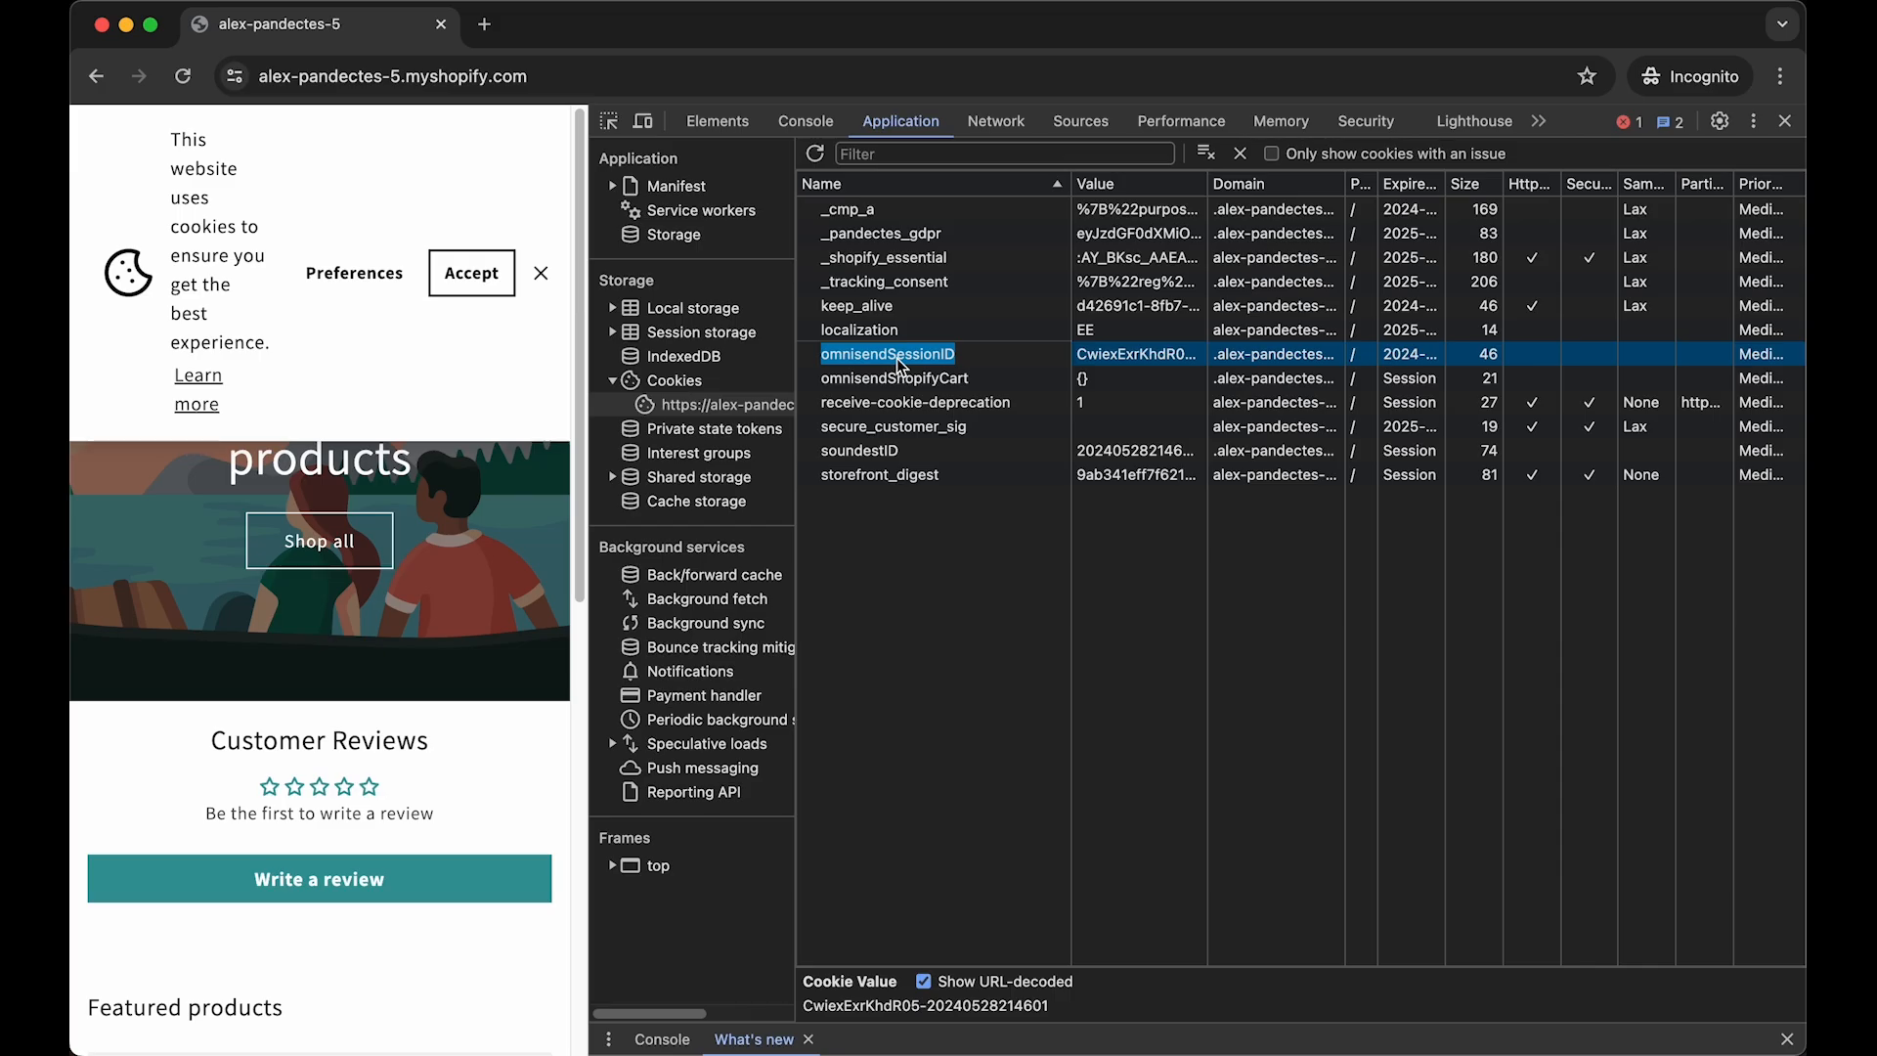
{"action": "key", "text": "ctrl+Up"}
{"action": "left_click", "coordinate": [822, 357]}
{"action": "scroll", "coordinate": [1030, 612], "scroll_direction": "down", "scroll_amount": 1}
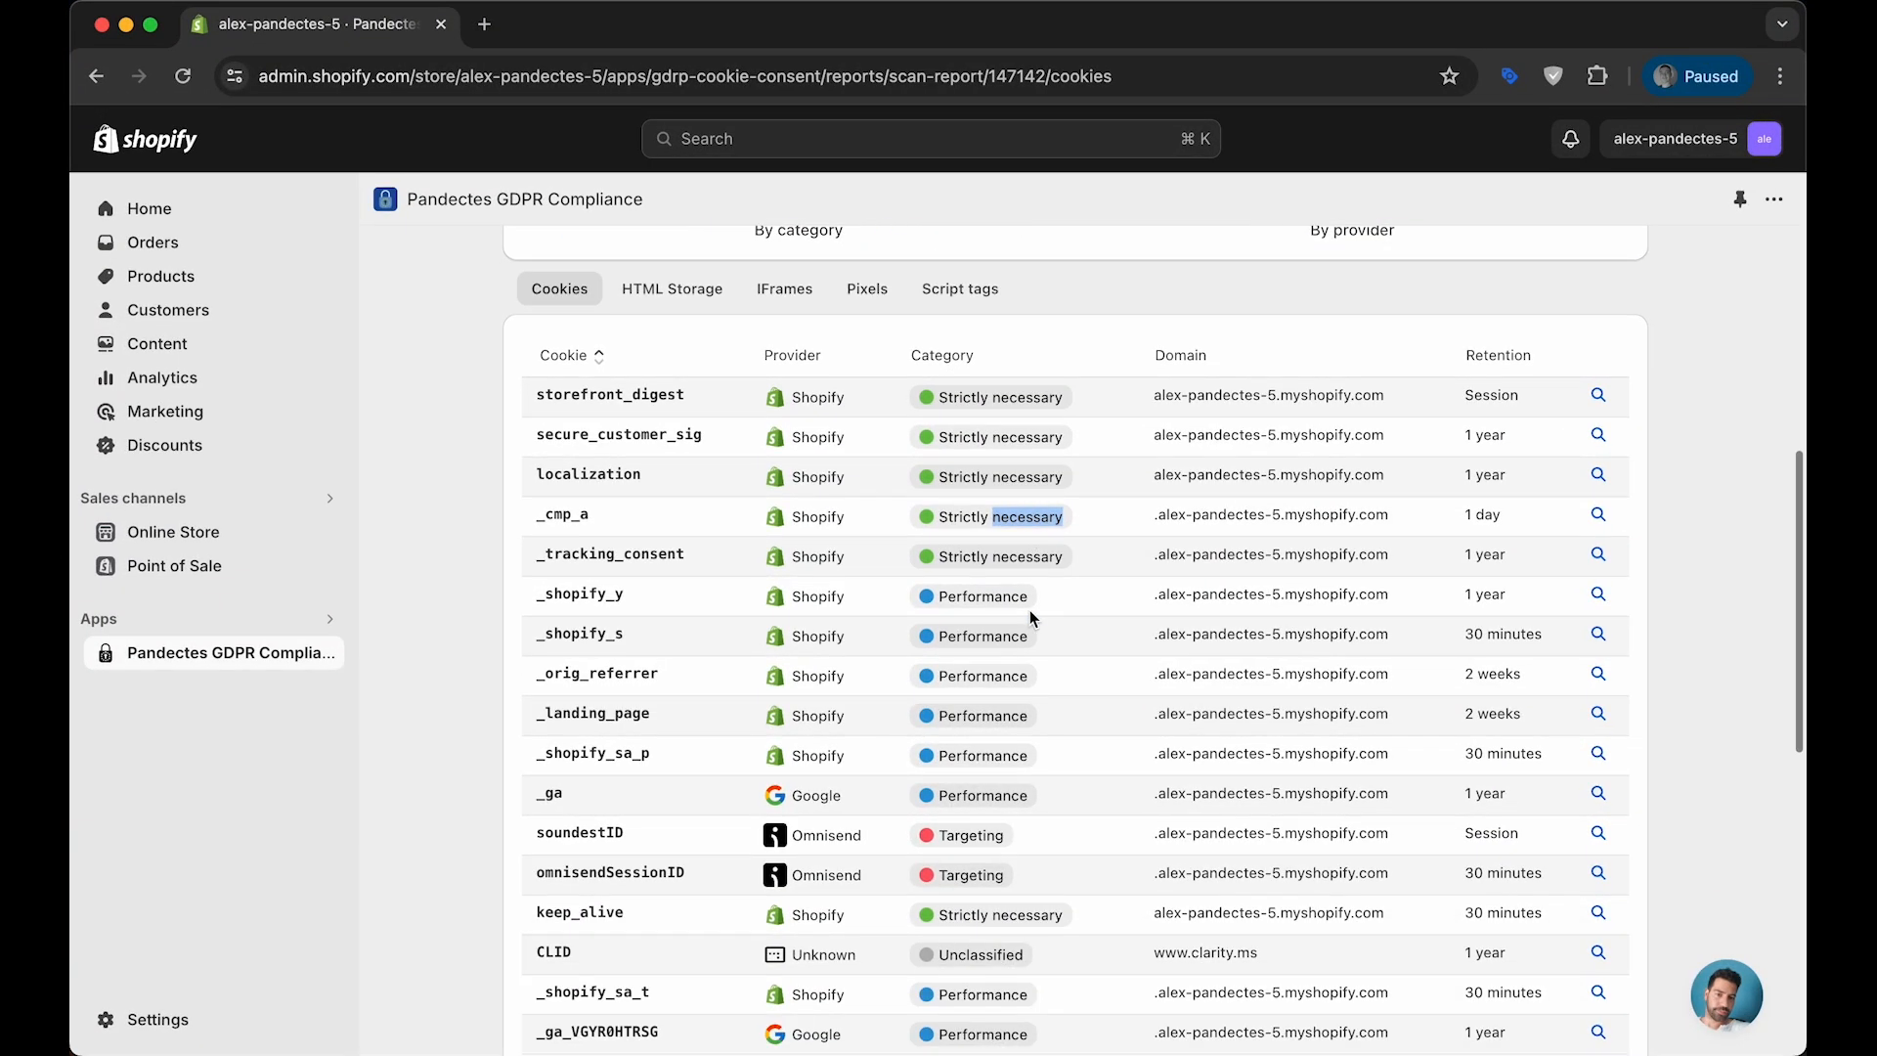
{"action": "scroll", "coordinate": [1030, 610], "scroll_direction": "down", "scroll_amount": 2}
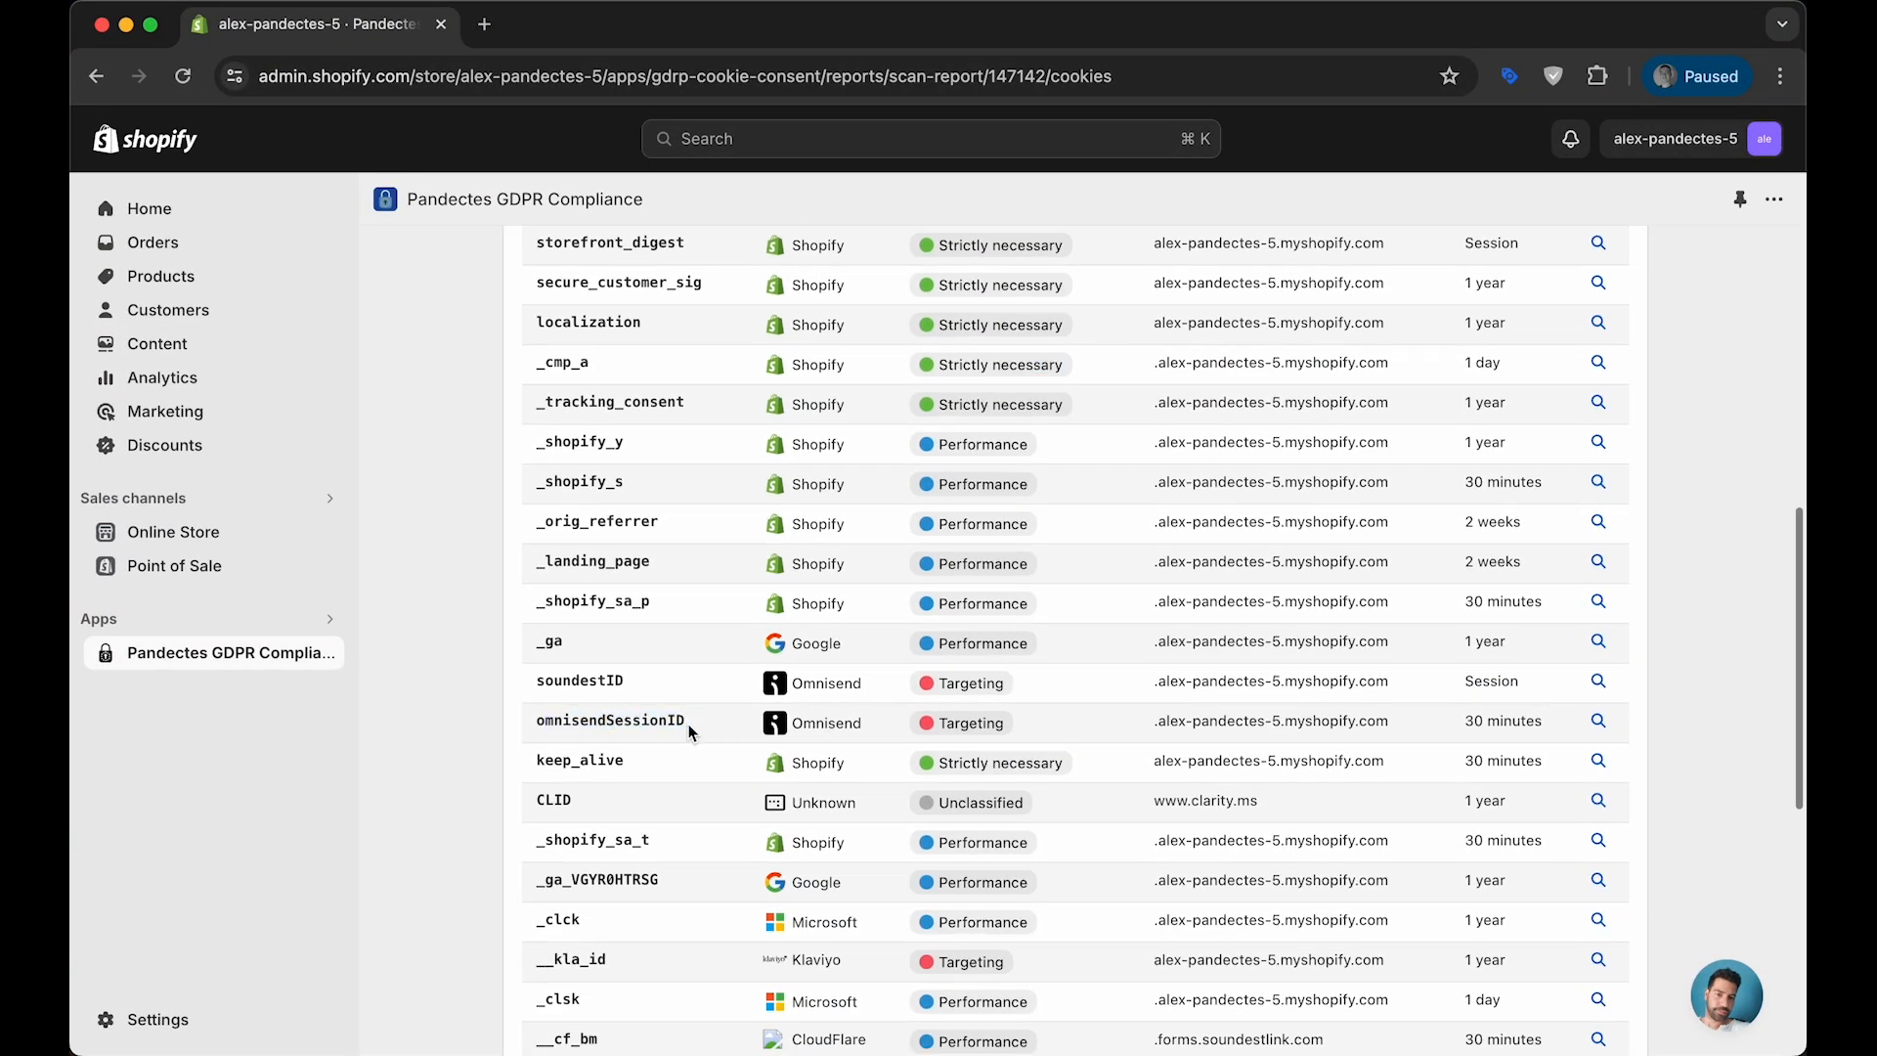
{"action": "double_click", "coordinate": [978, 724]}
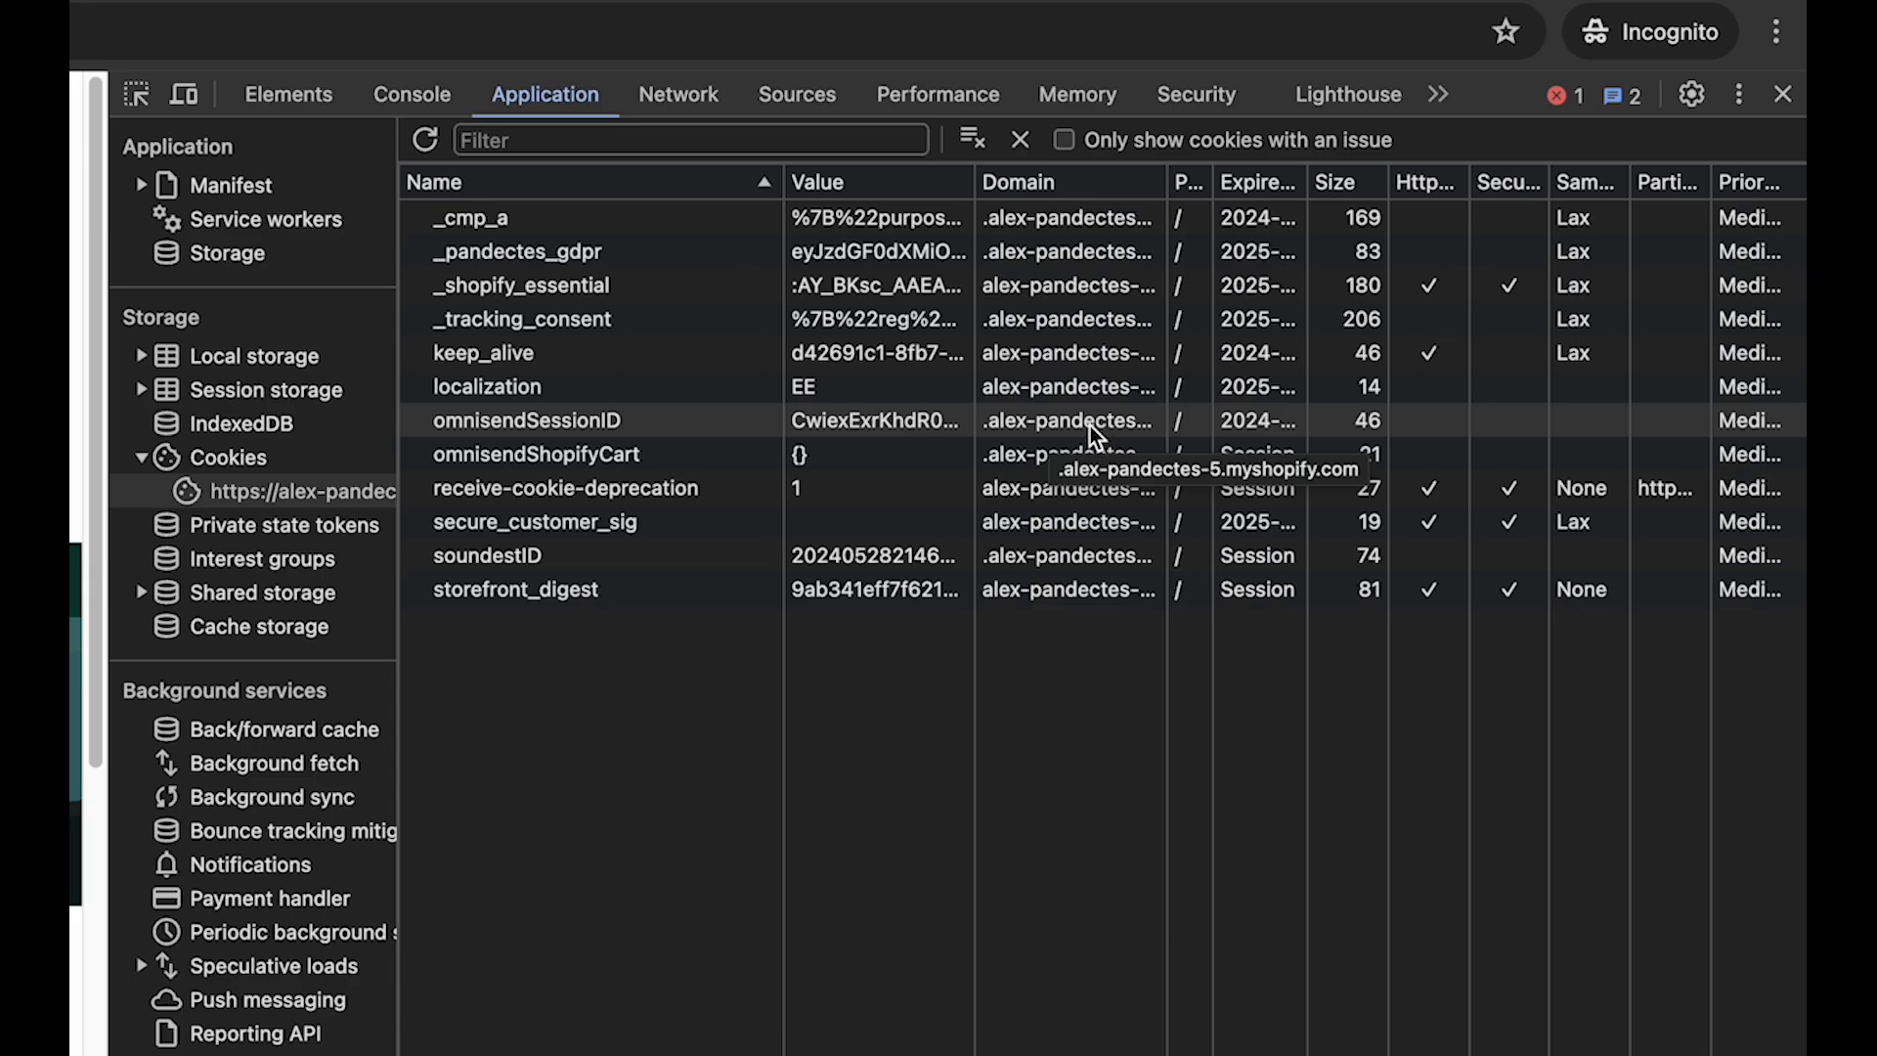
- Copy the omnisendSessionID cookie name in the storefront's developer tools and search the network requests for it
{"action": "double_click", "coordinate": [557, 424]}
{"action": "key", "text": "super+c"}
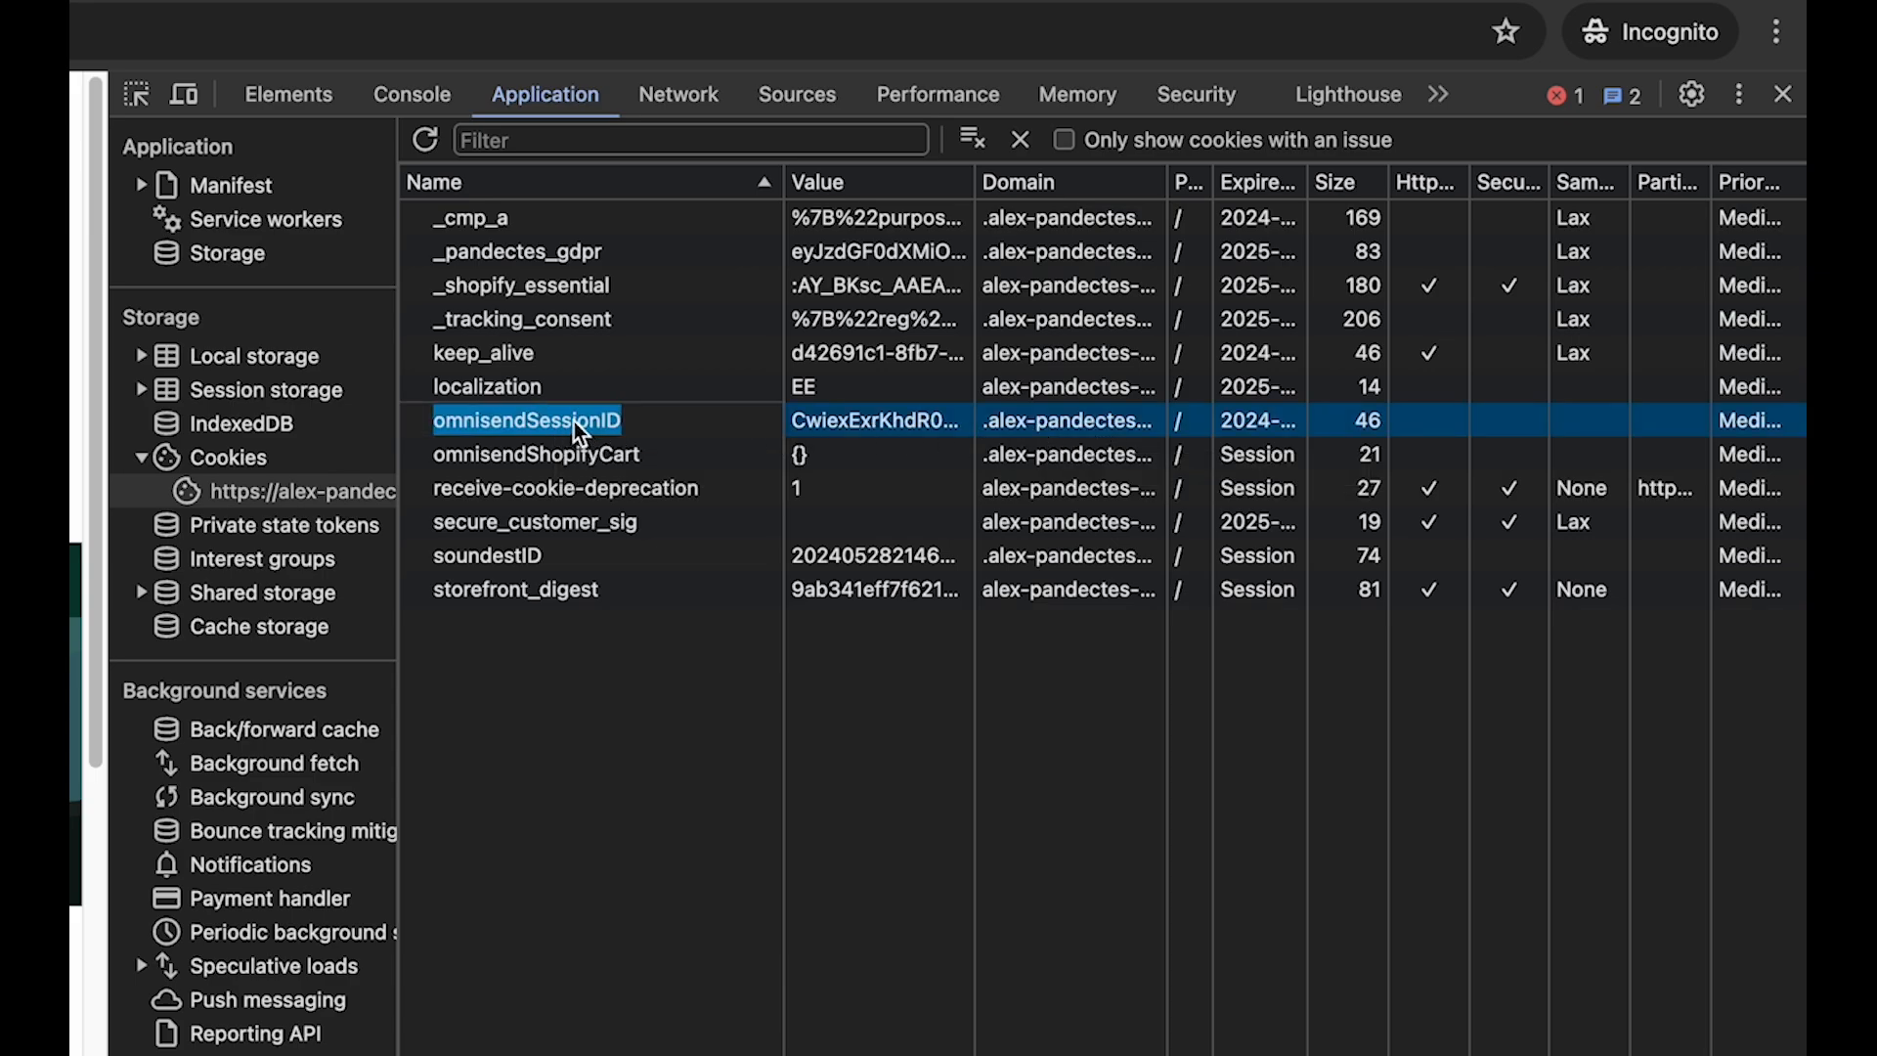
{"action": "key", "text": "Escape"}
{"action": "left_click", "coordinate": [678, 94]}
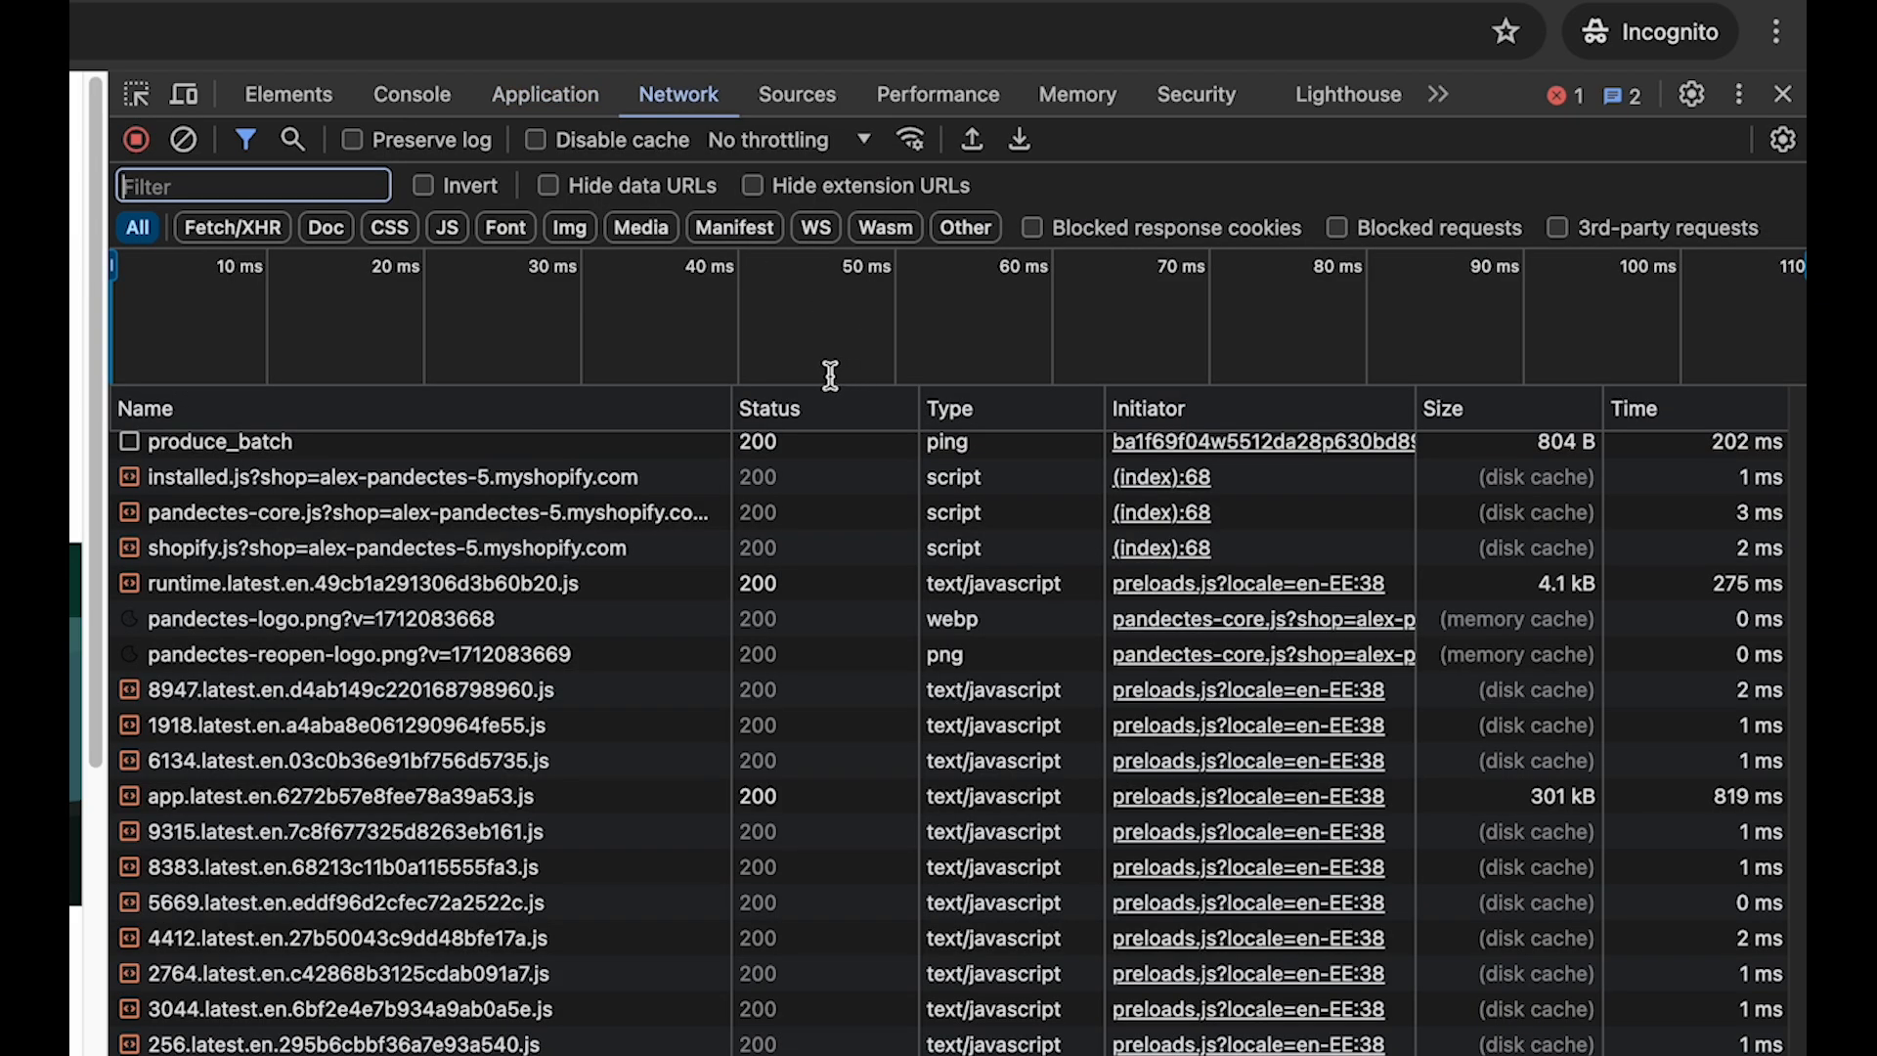
{"action": "key", "text": "super+f"}
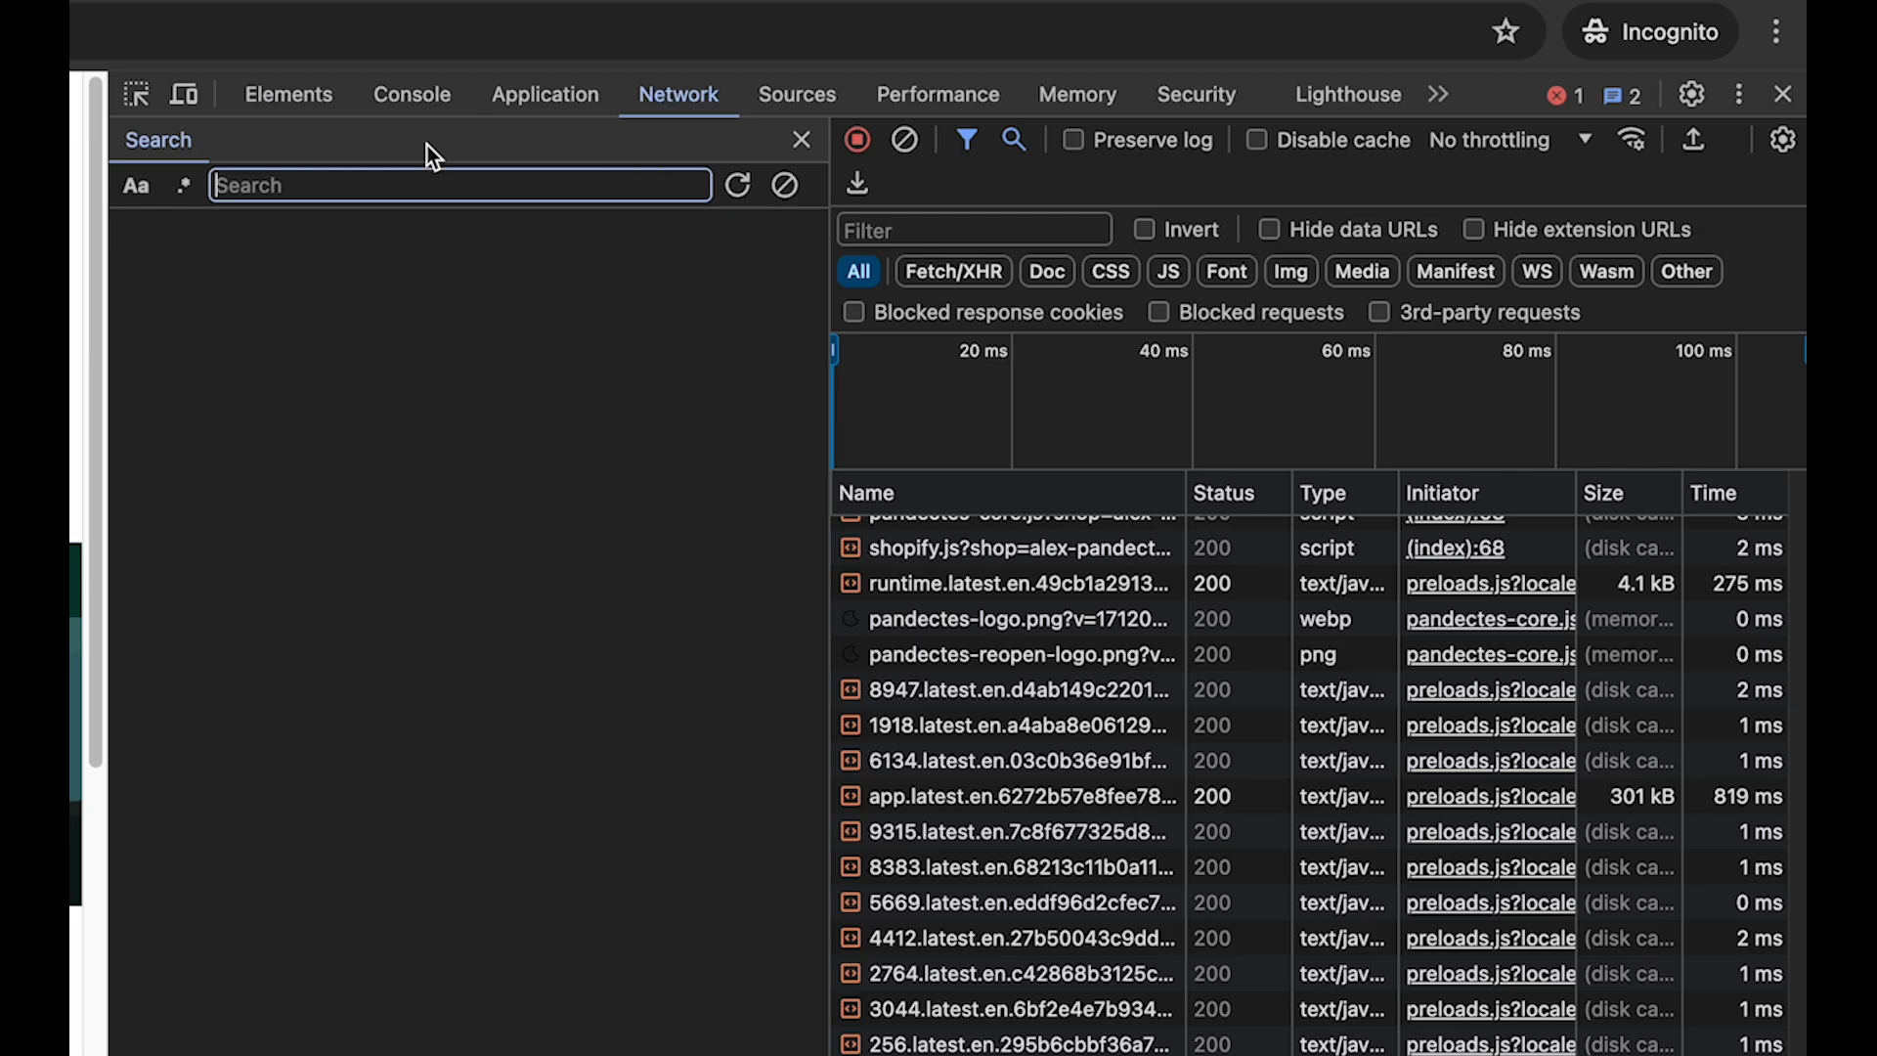
{"action": "key", "text": "super+v"}
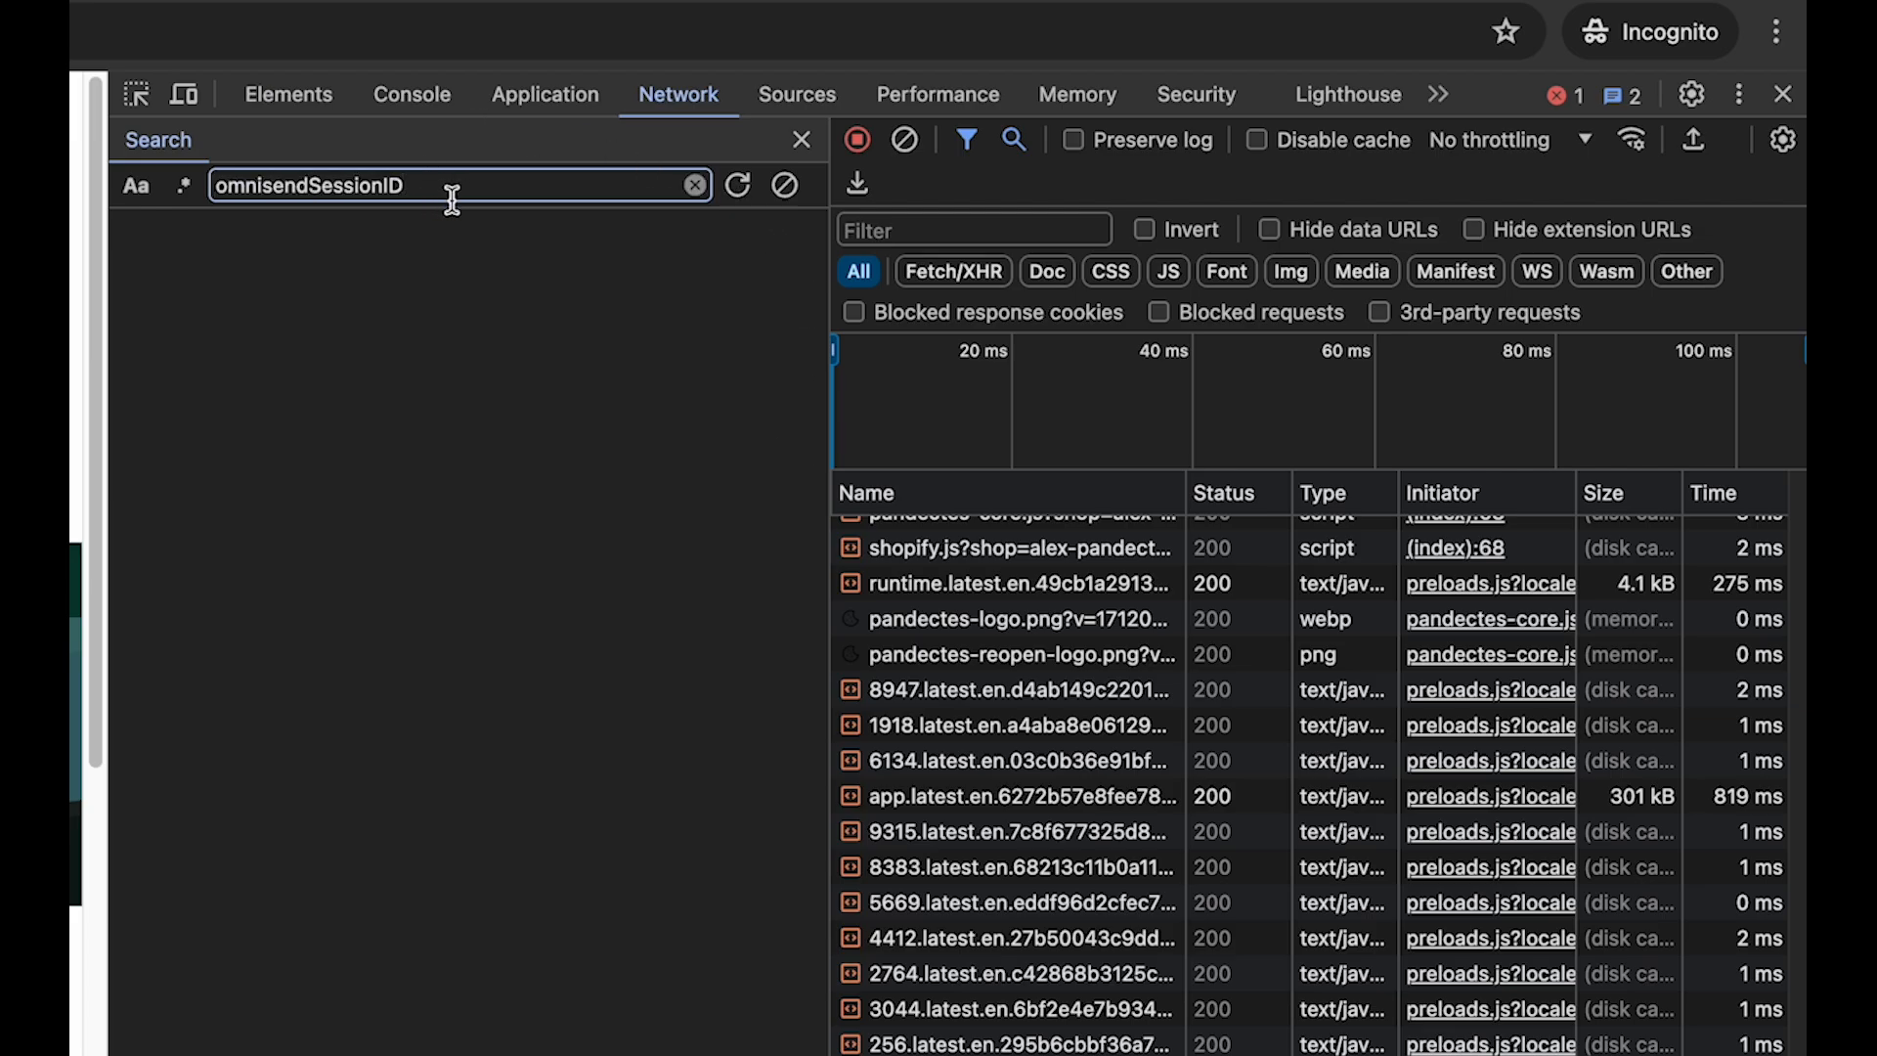
{"action": "left_click", "coordinate": [731, 197]}
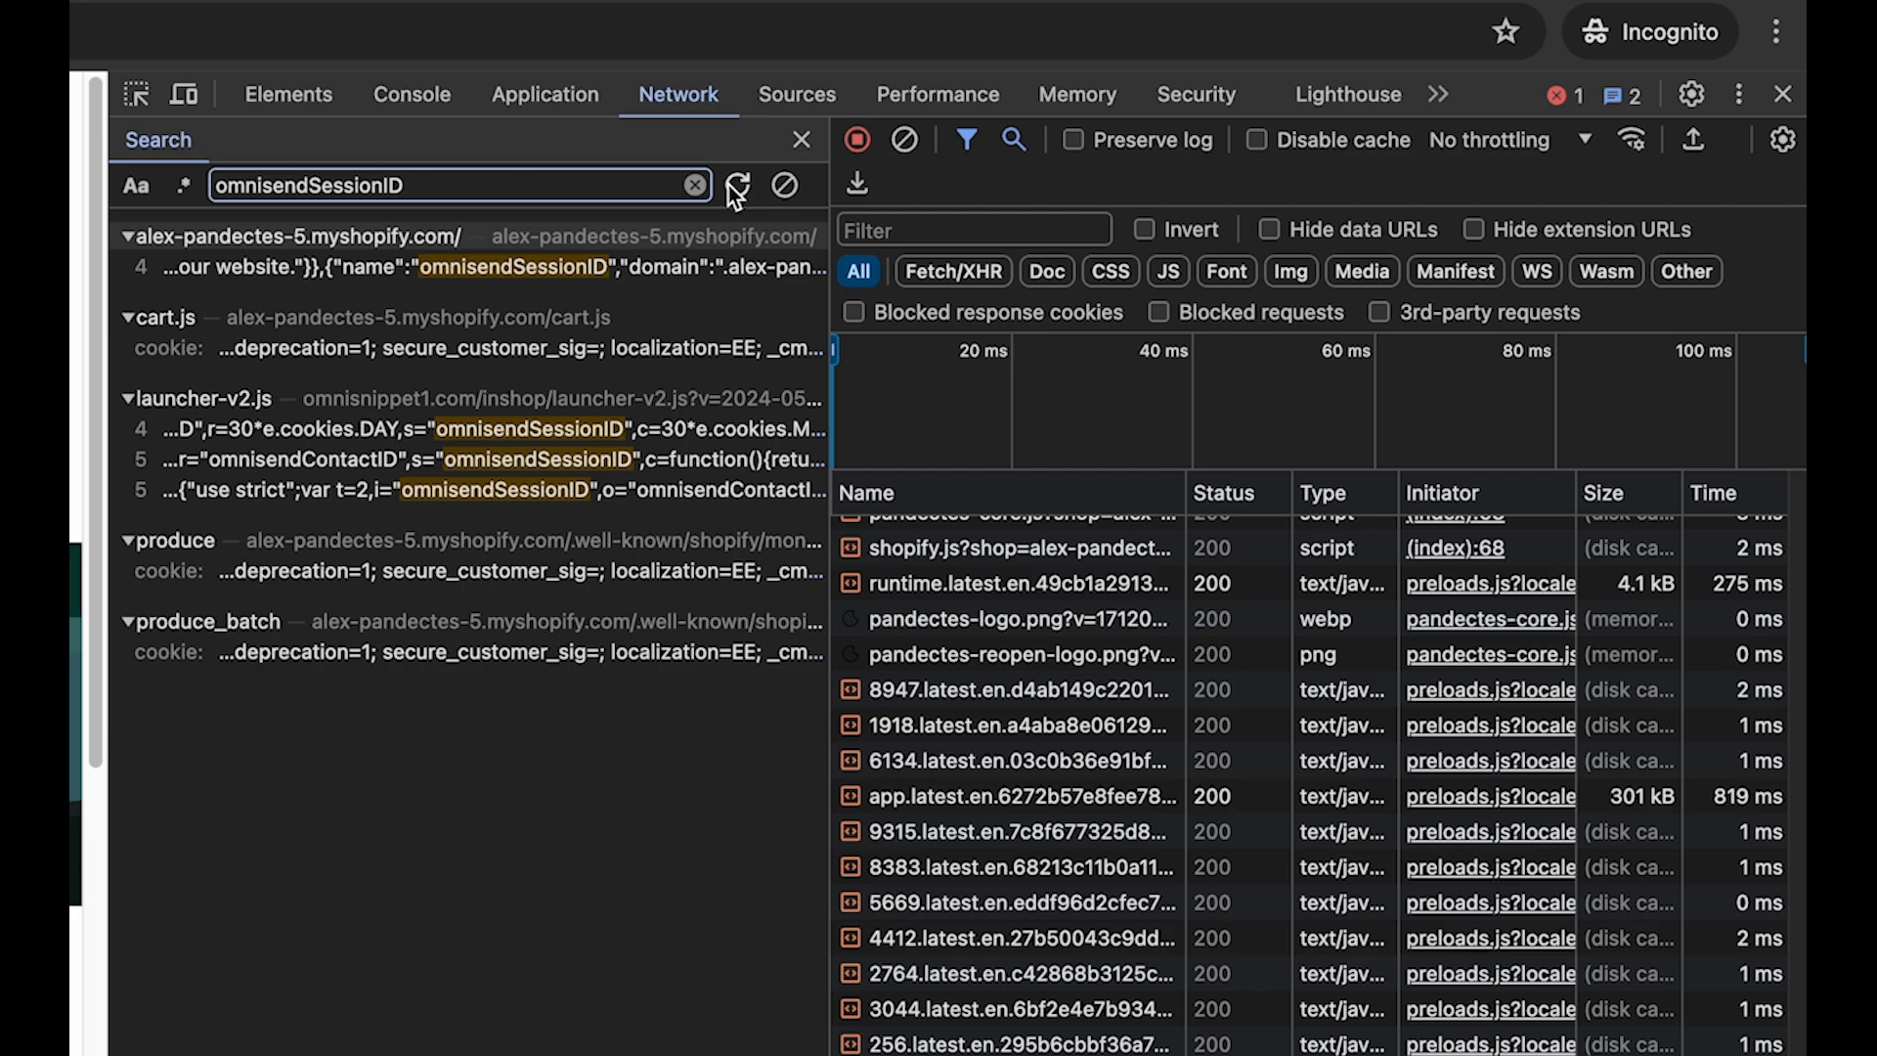
- Open the request headers of the launcher-v2.js match and copy the domain omnisnippet1.com from its request URL
{"action": "left_click", "coordinate": [534, 470]}
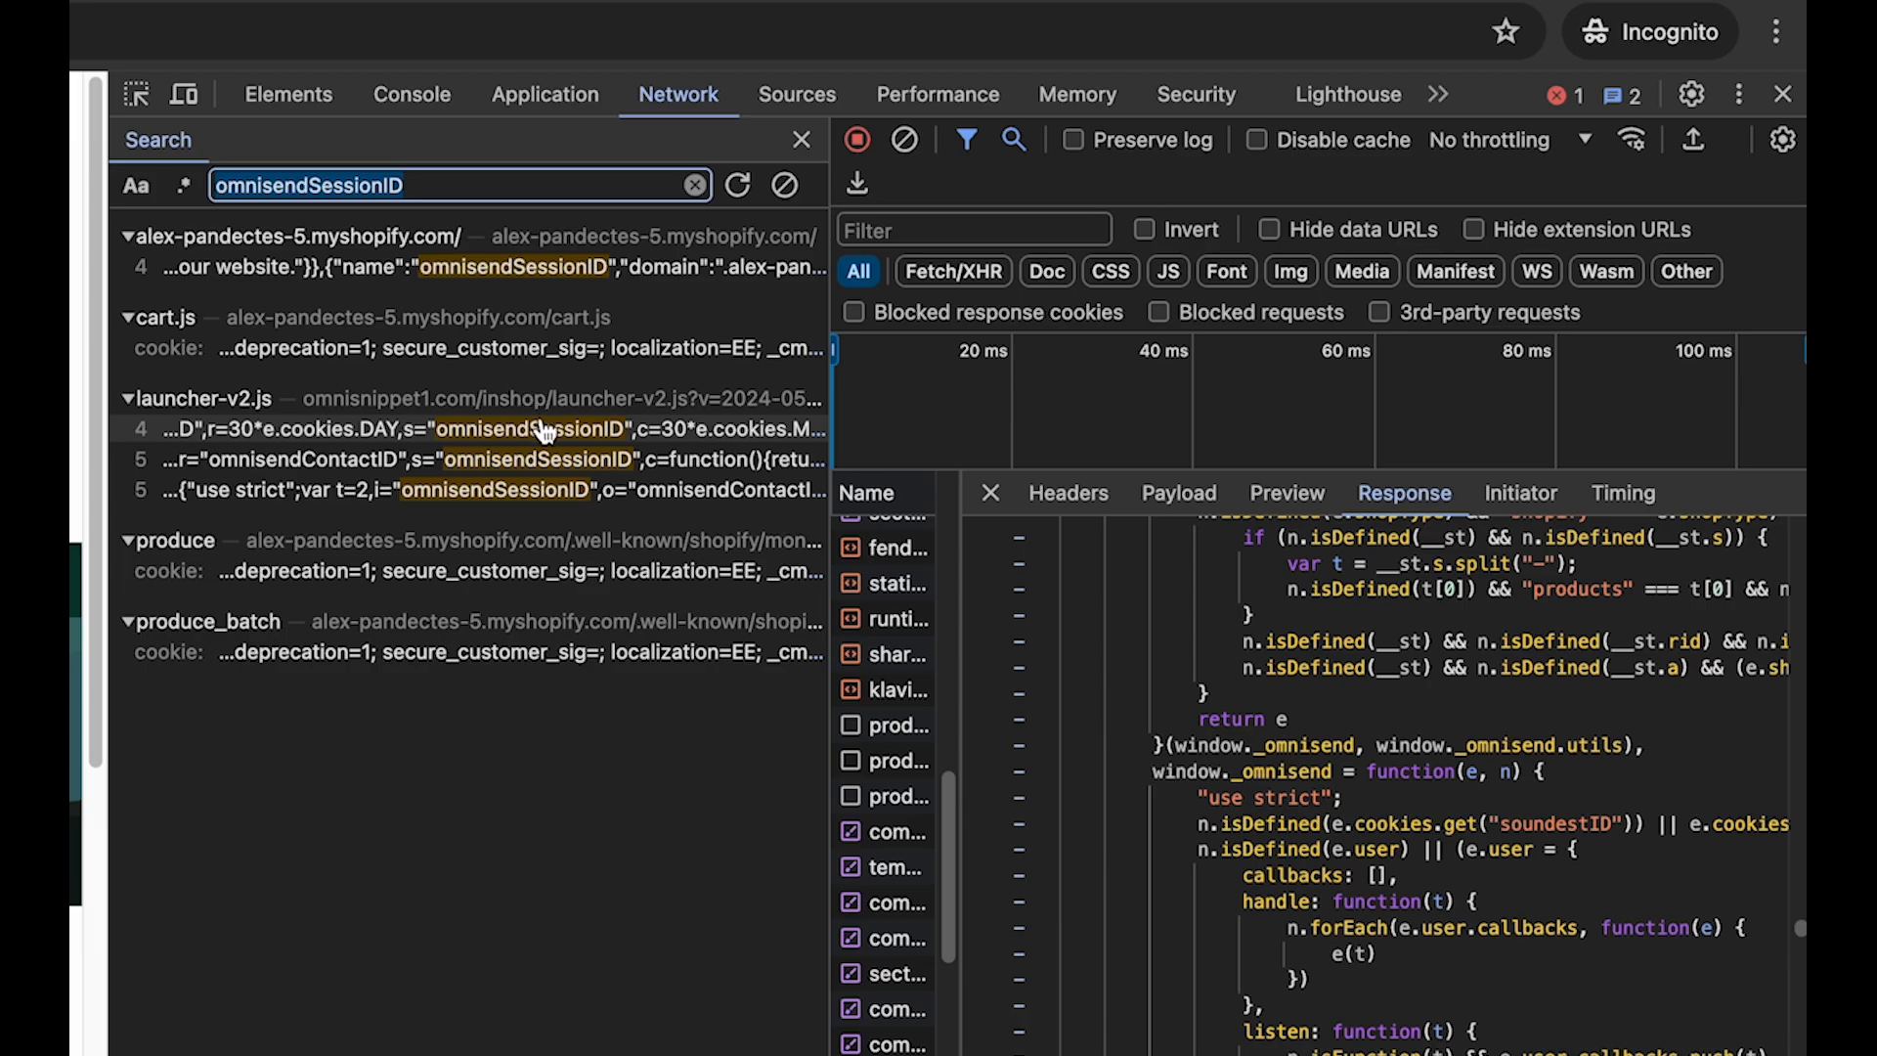
{"action": "left_click", "coordinate": [1081, 509]}
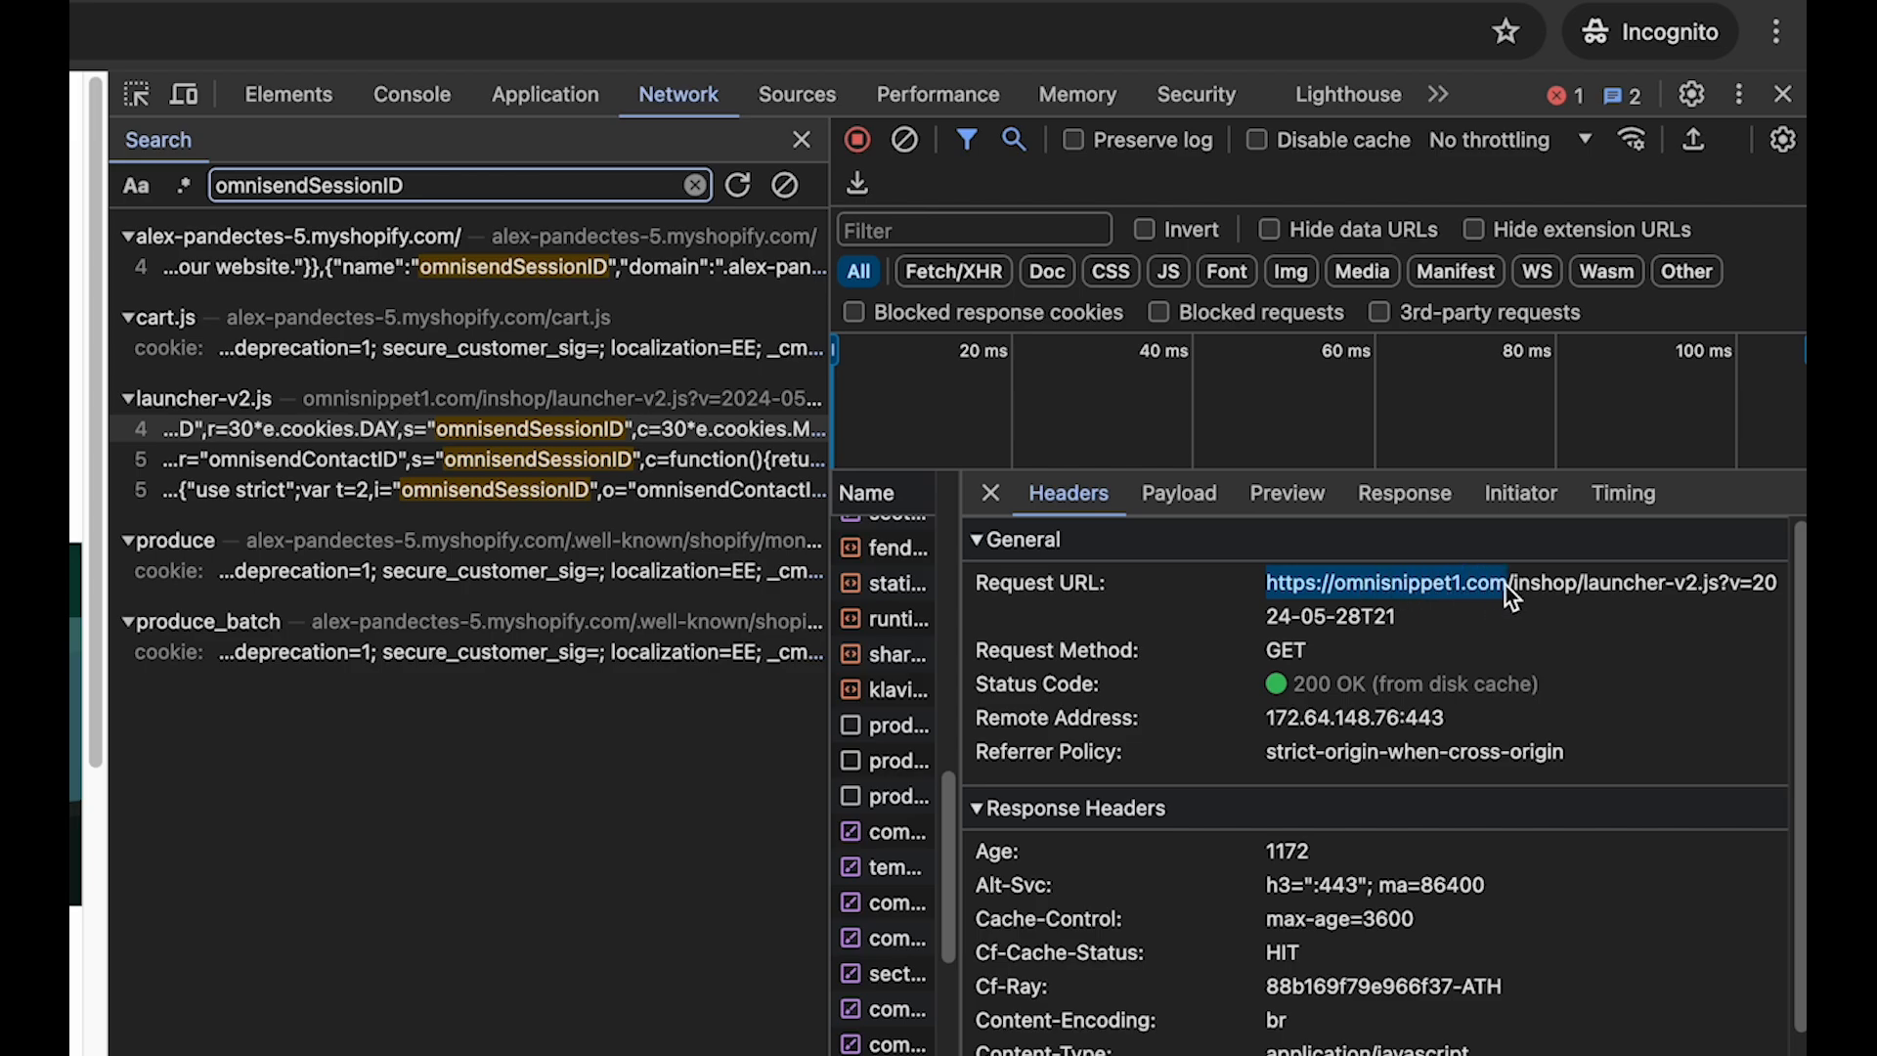
{"action": "left_click", "coordinate": [1371, 595]}
{"action": "double_click", "coordinate": [1371, 586]}
- Check the request URL of the match in the store's main page, and reopen the launcher-v2.js request headers to compare
{"action": "left_click", "coordinate": [499, 275]}
{"action": "left_click", "coordinate": [1062, 488]}
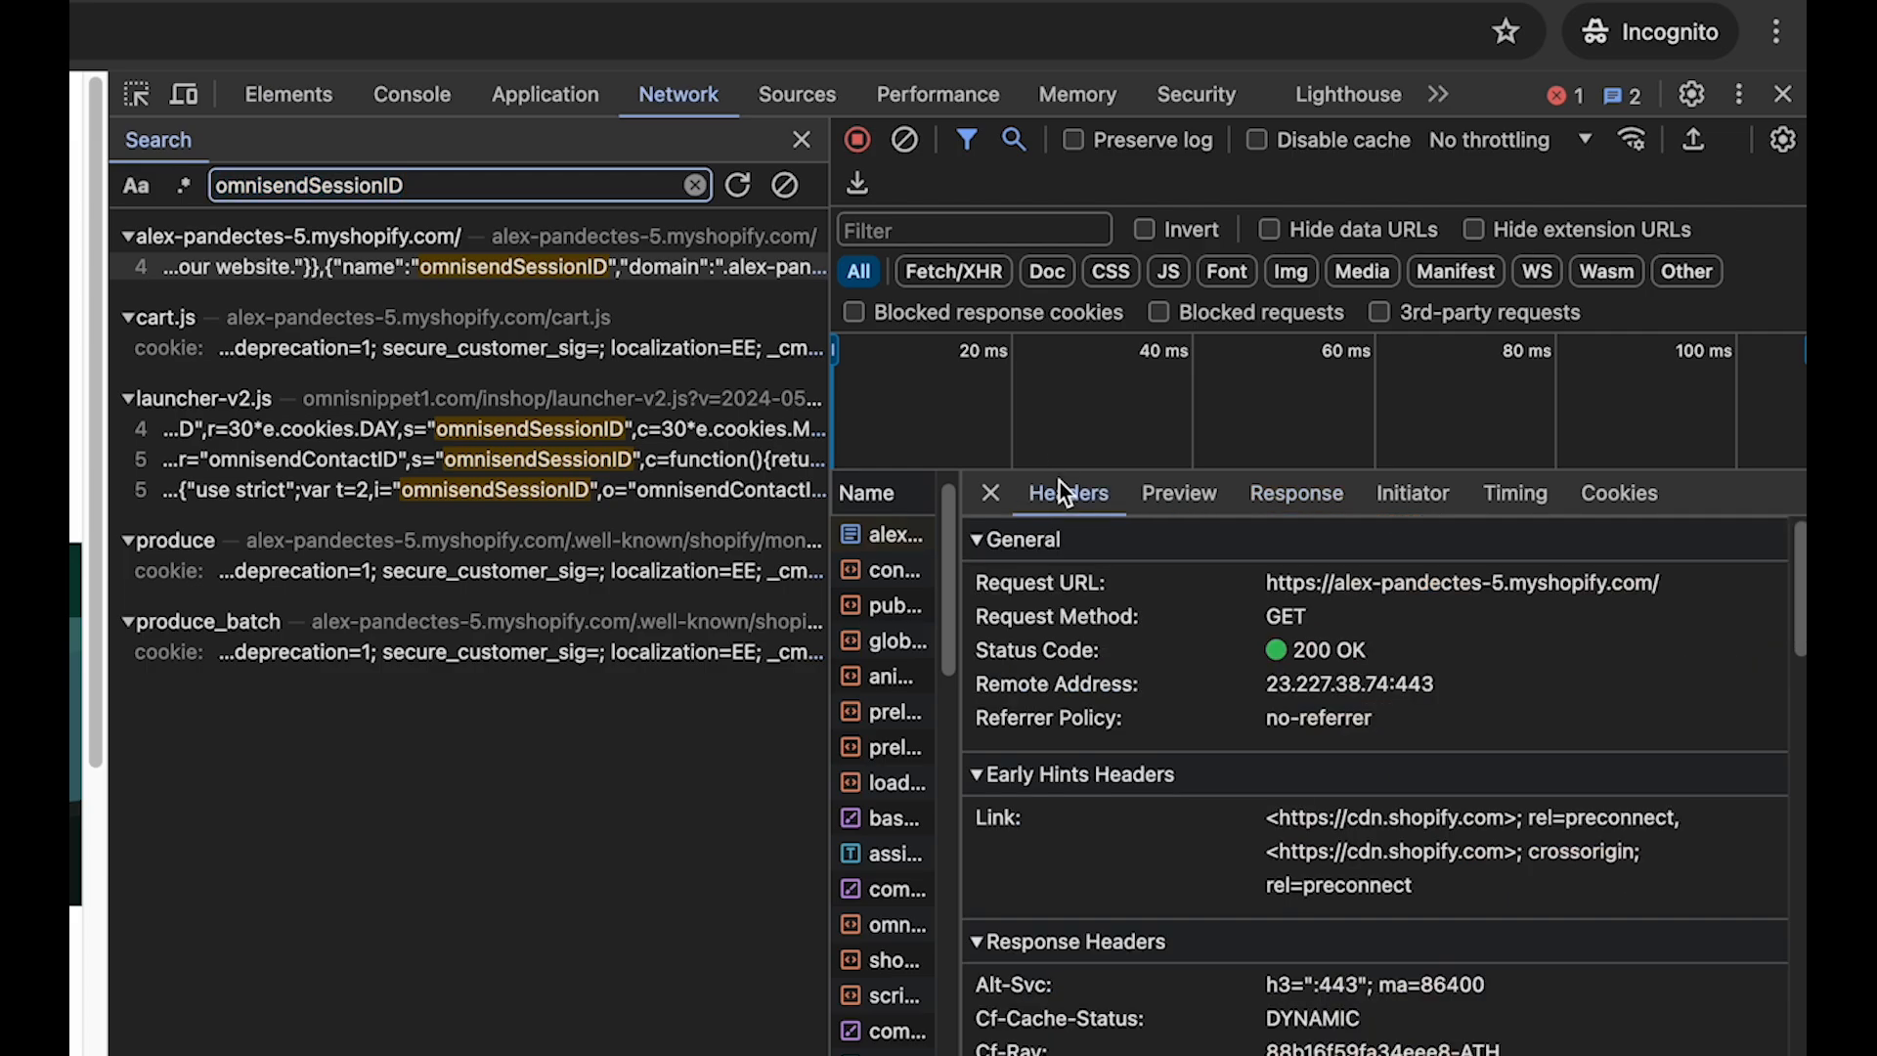
{"action": "left_click_drag", "start_coordinate": [1340, 579], "coordinate": [1626, 584]}
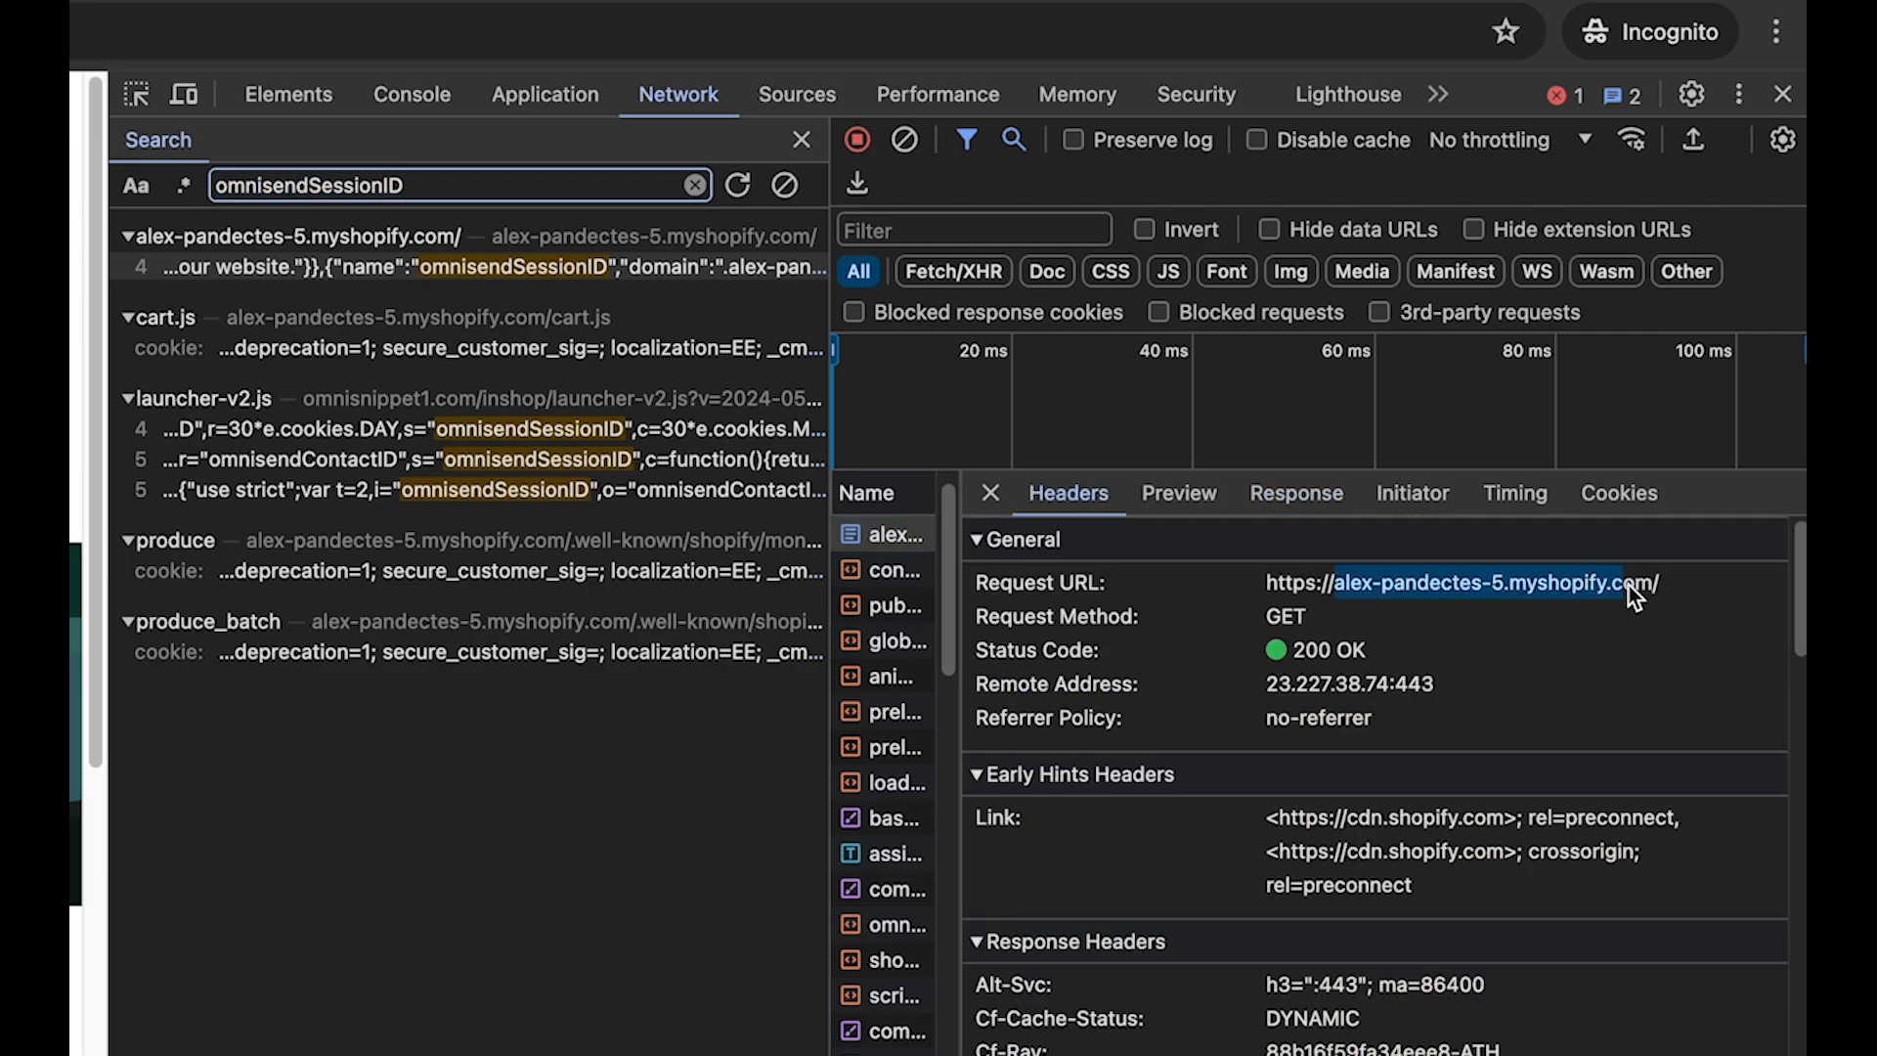
{"action": "left_click", "coordinate": [1648, 585]}
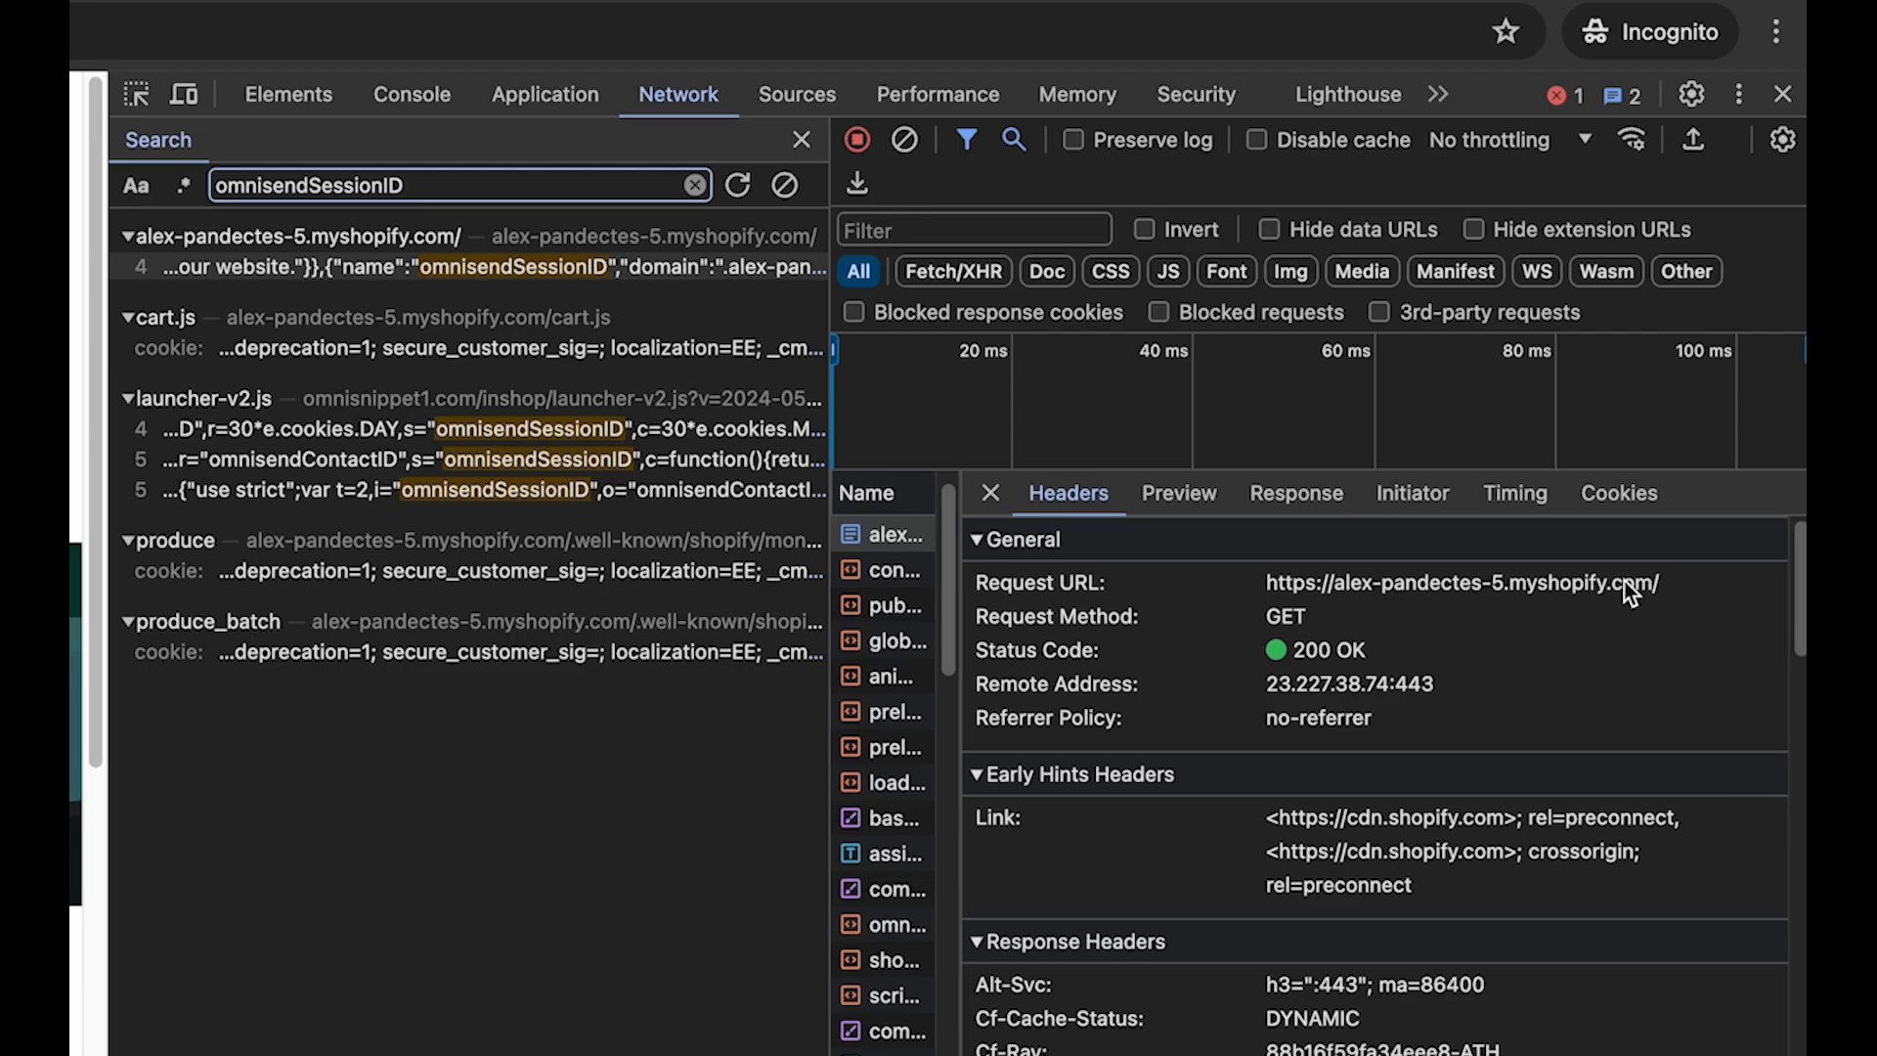
{"action": "left_click", "coordinate": [567, 440]}
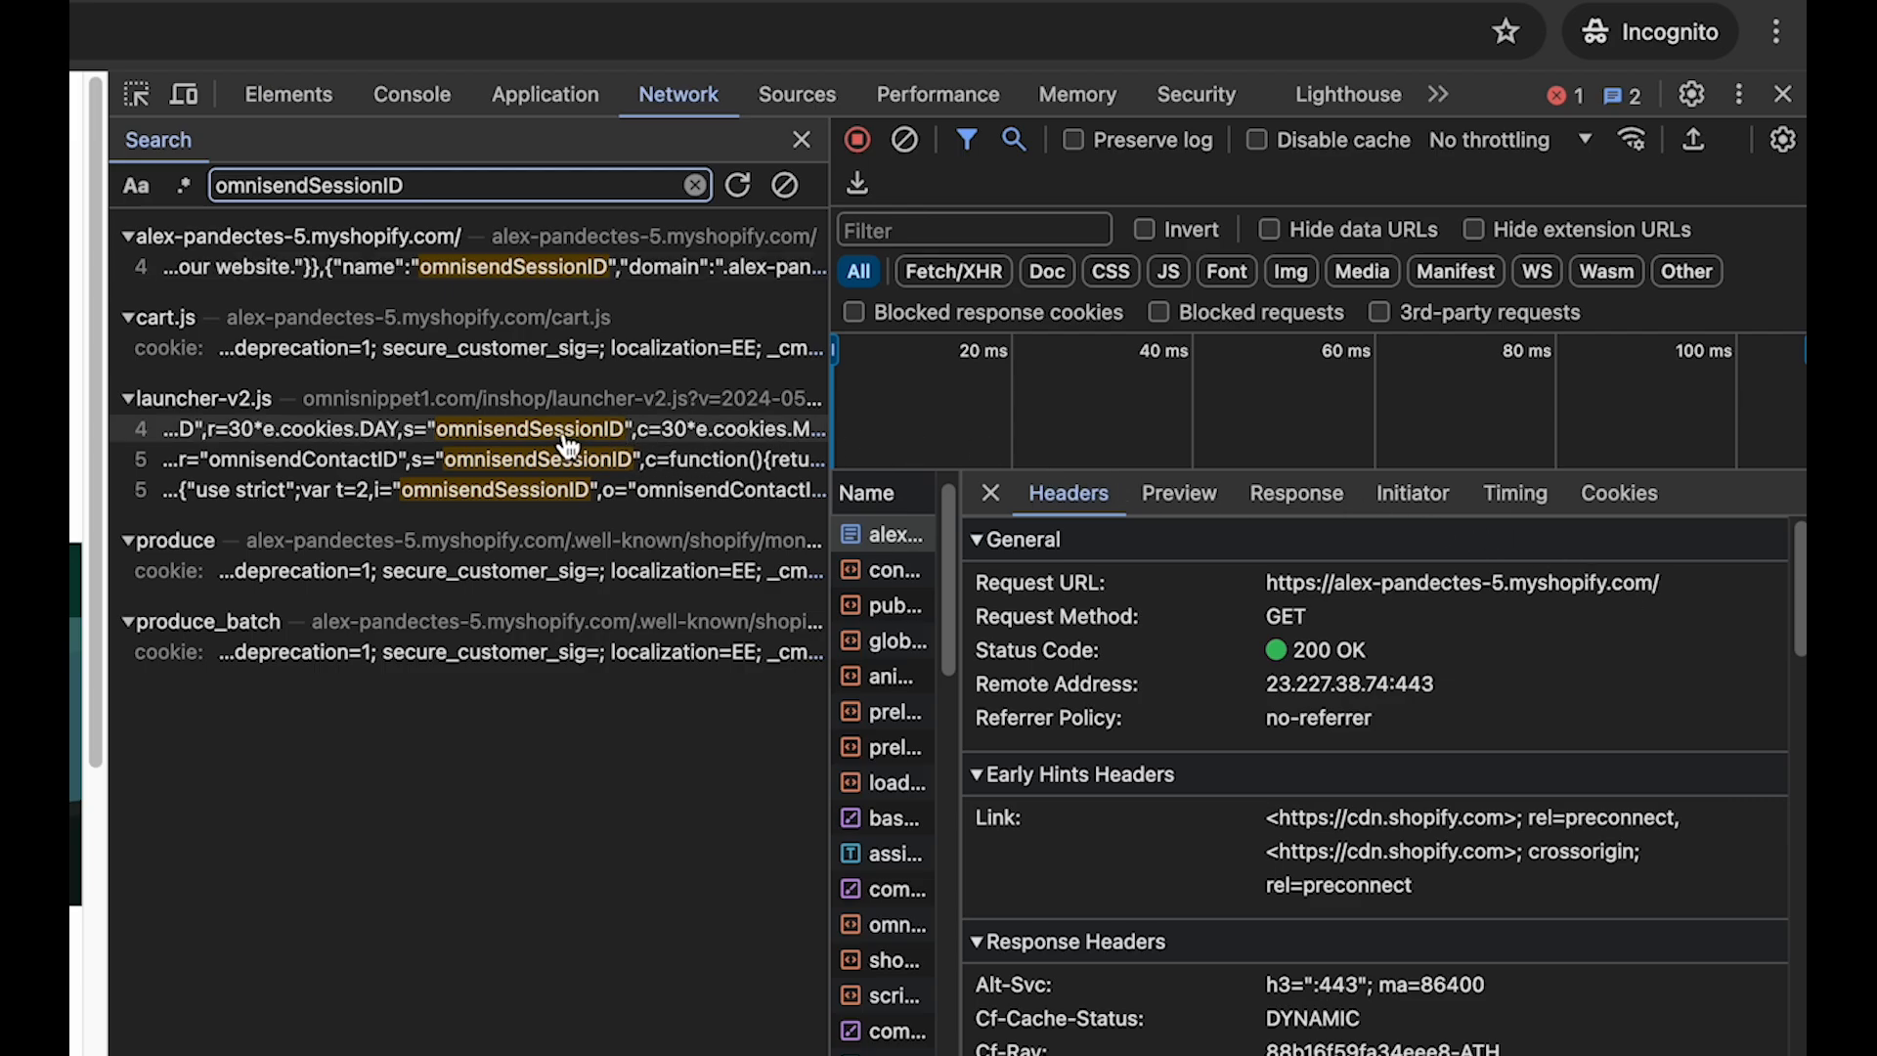
{"action": "left_click", "coordinate": [1099, 499]}
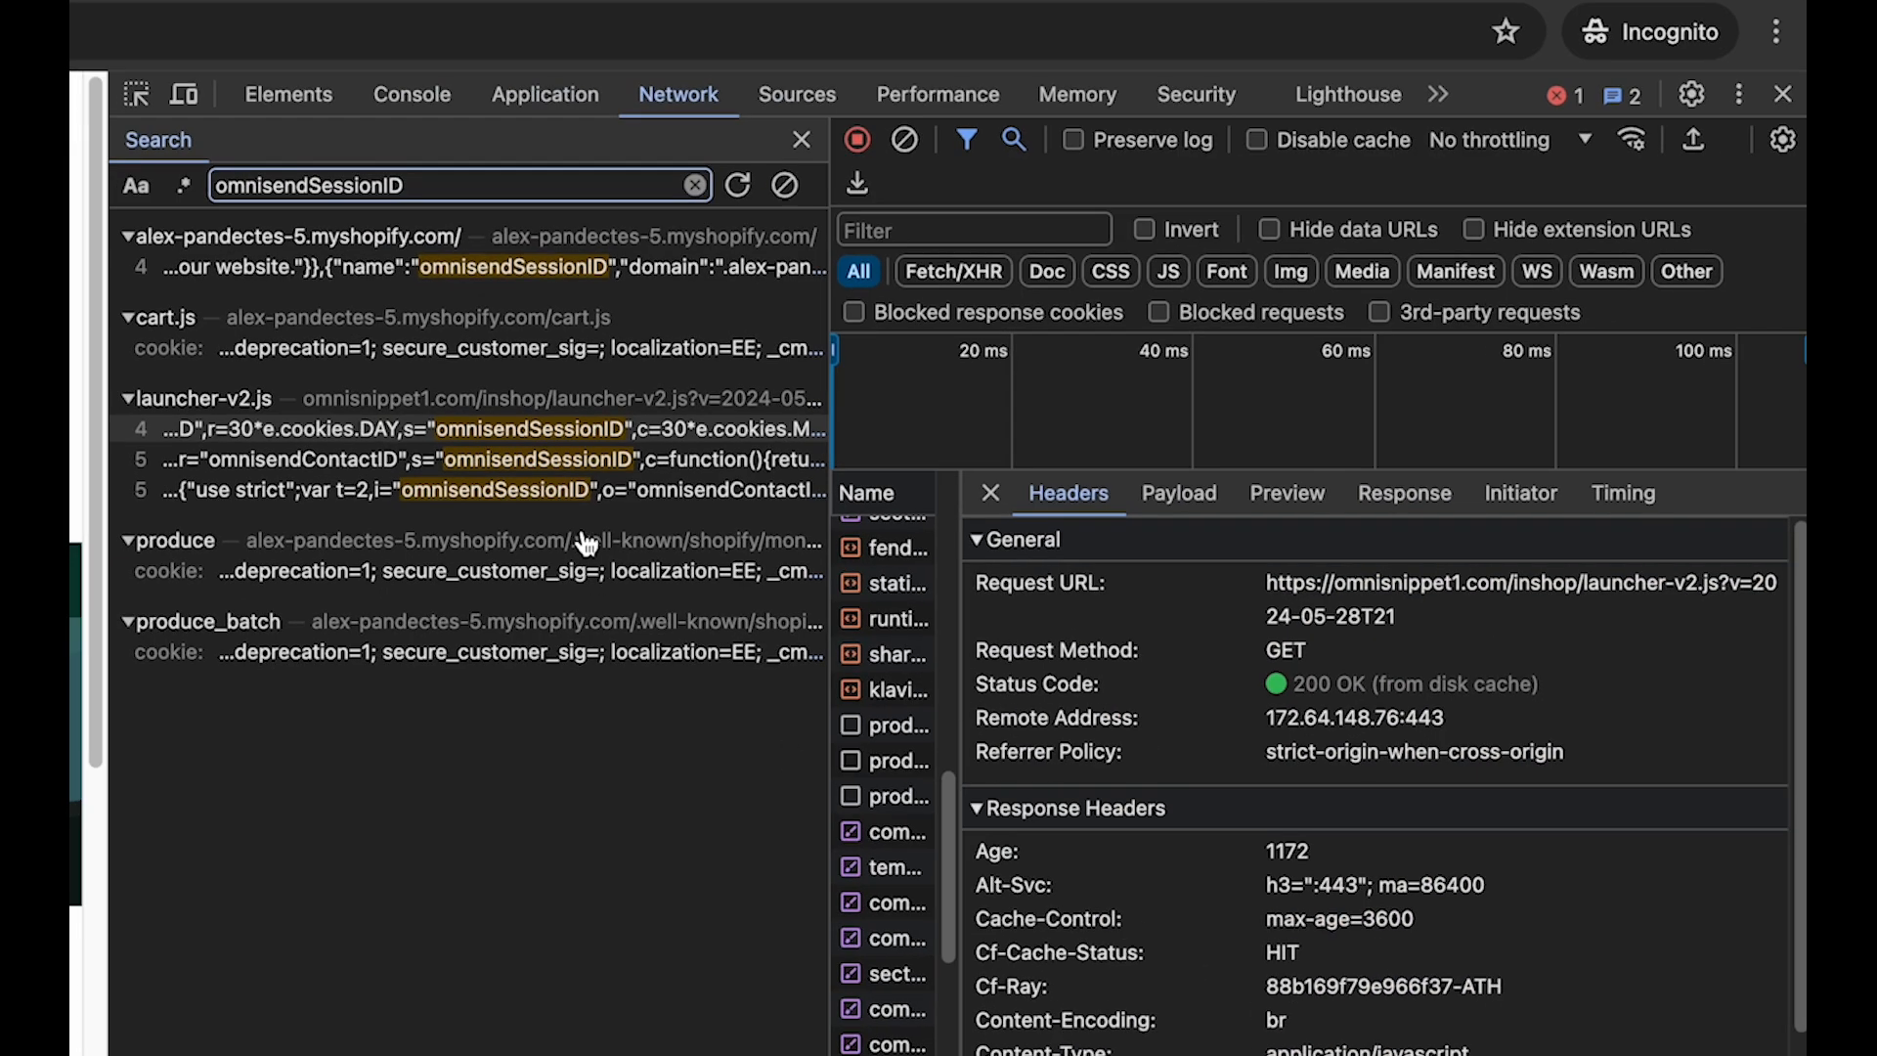
- Switch to the Shopify admin window, open the Auto blocker's custom rules in the Pandectes settings and start a new rule
{"action": "key", "text": "ctrl+Up"}
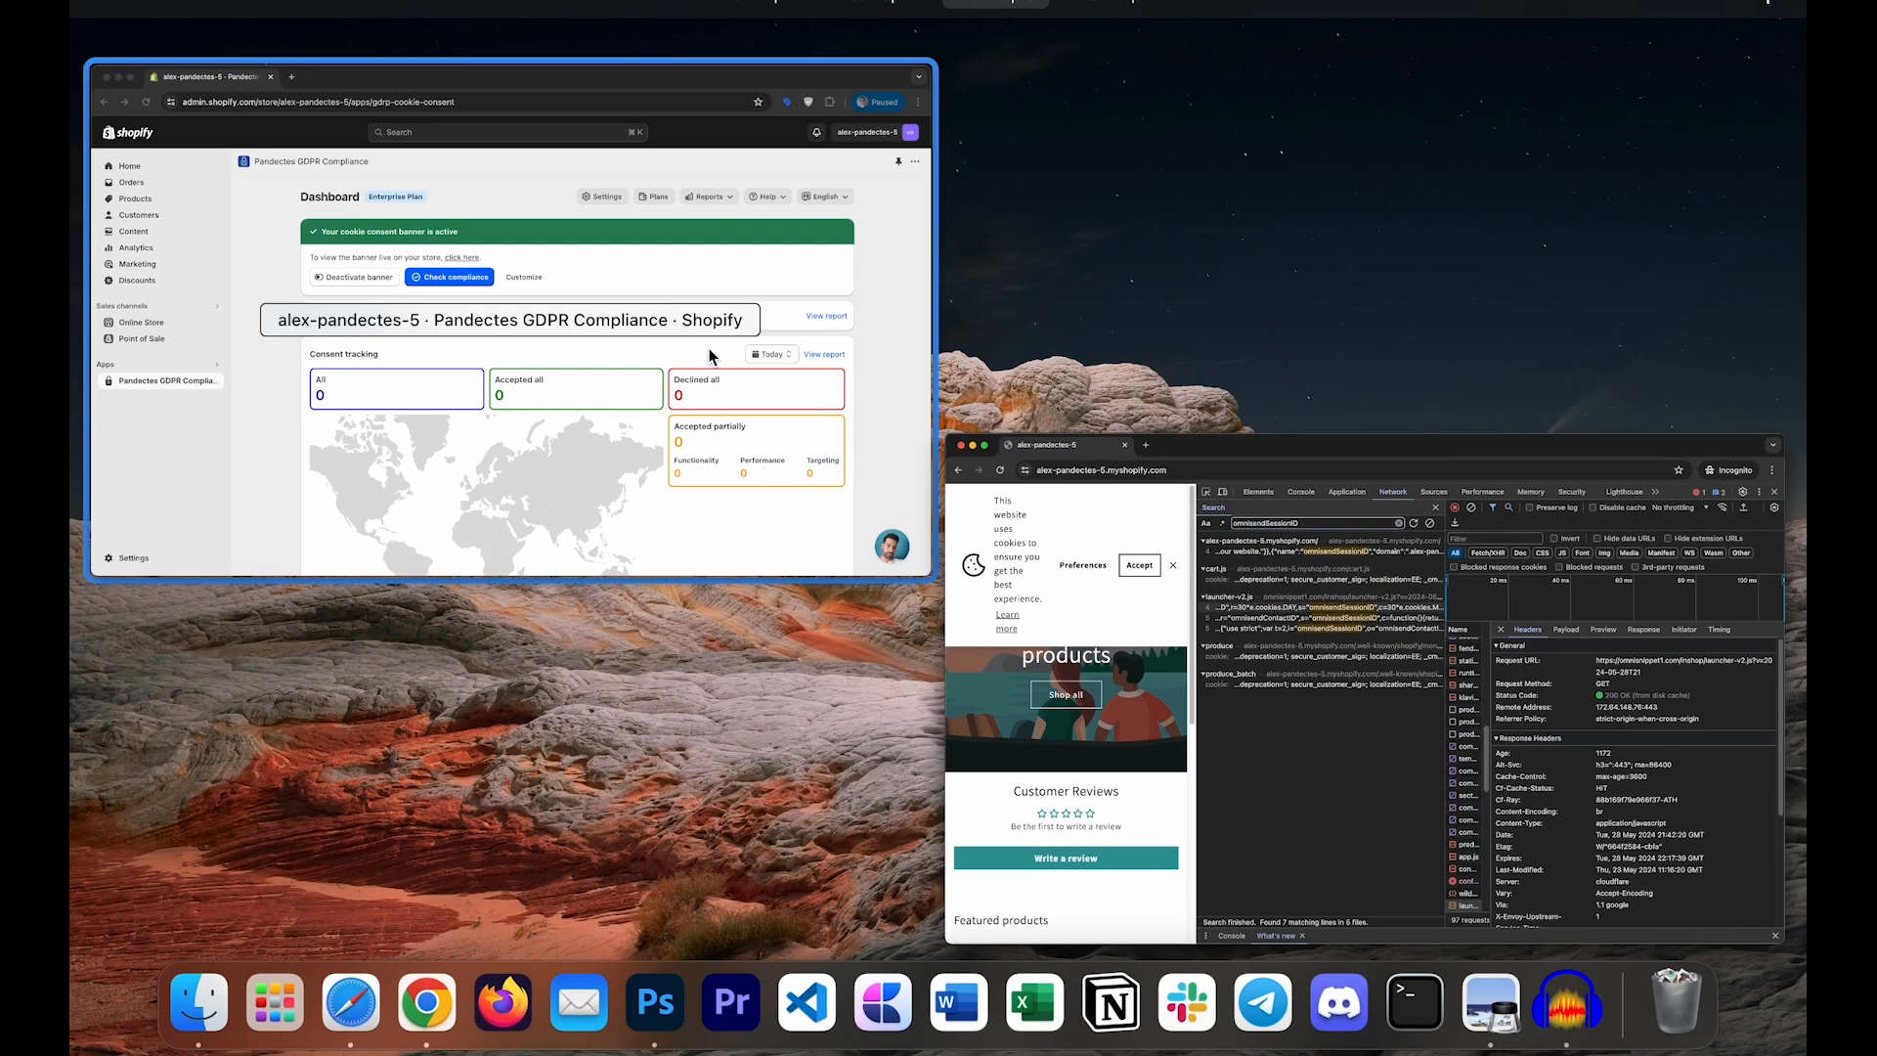
{"action": "left_click", "coordinate": [713, 354]}
{"action": "left_click", "coordinate": [1130, 274]}
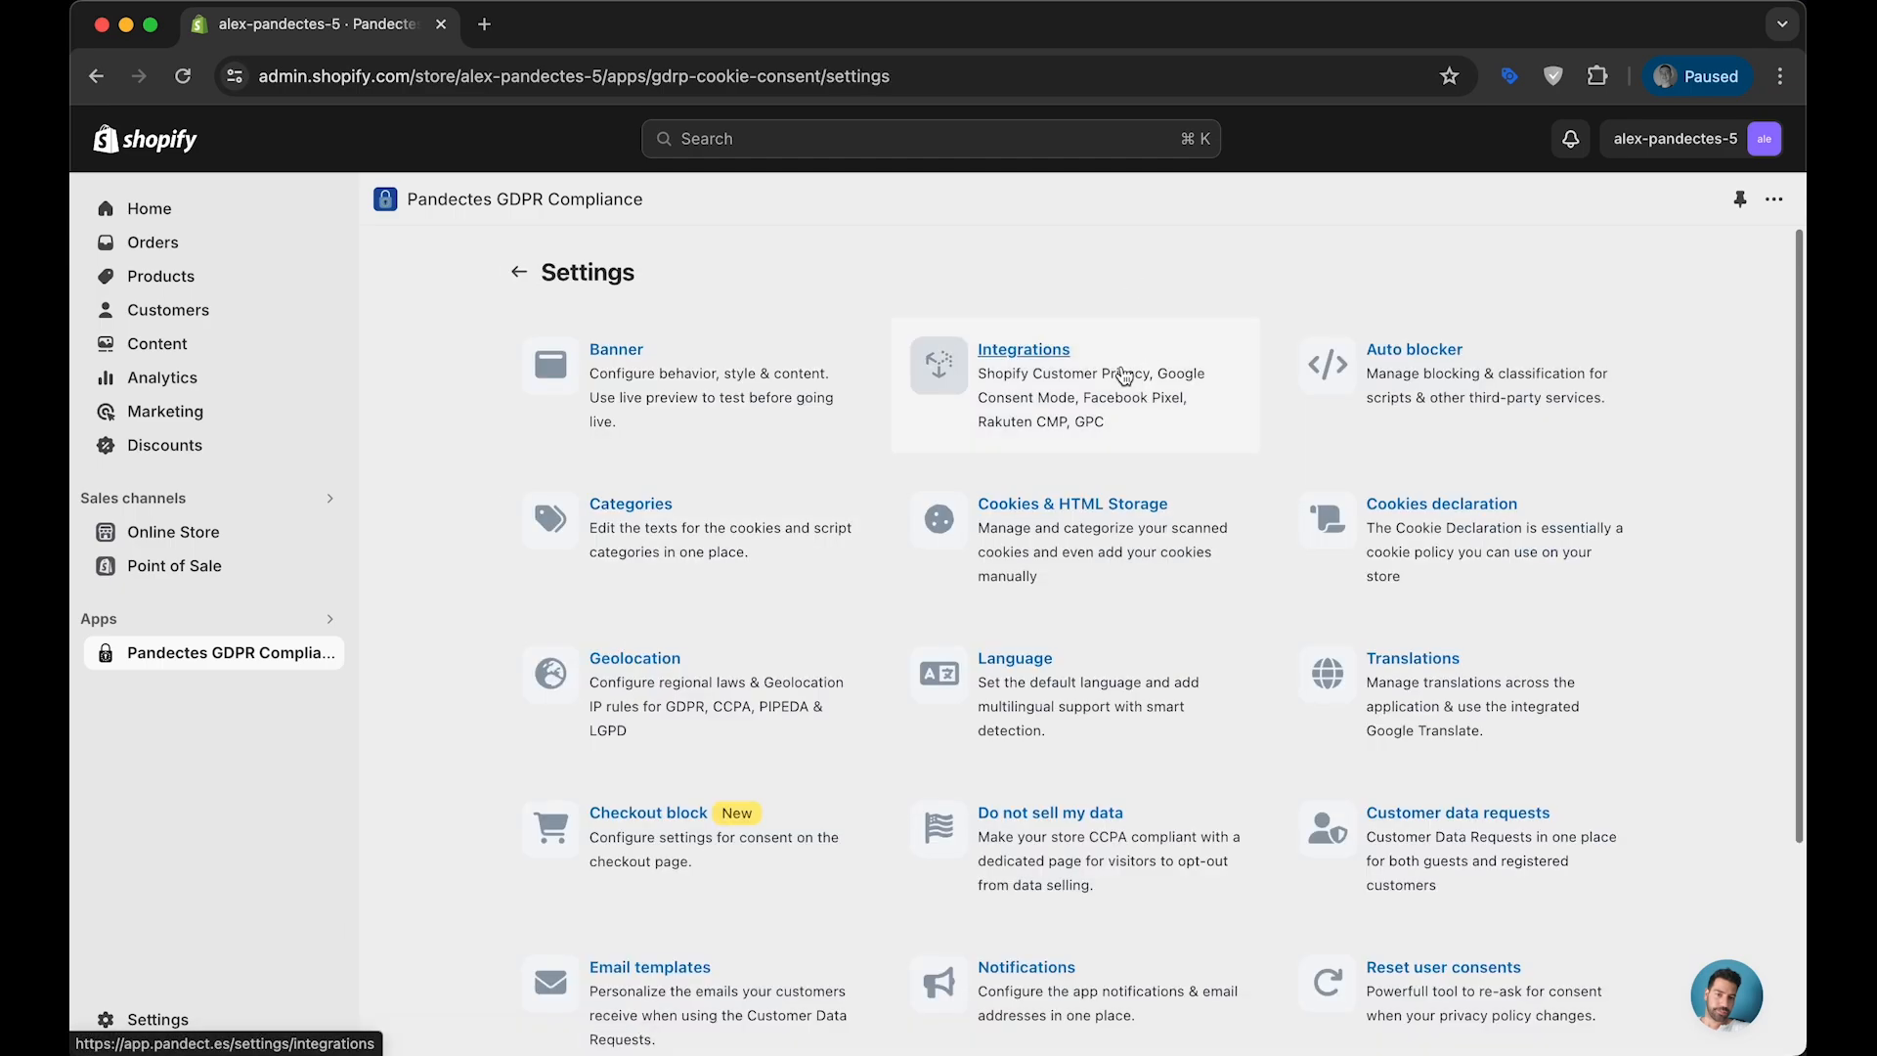
{"action": "left_click", "coordinate": [1349, 362]}
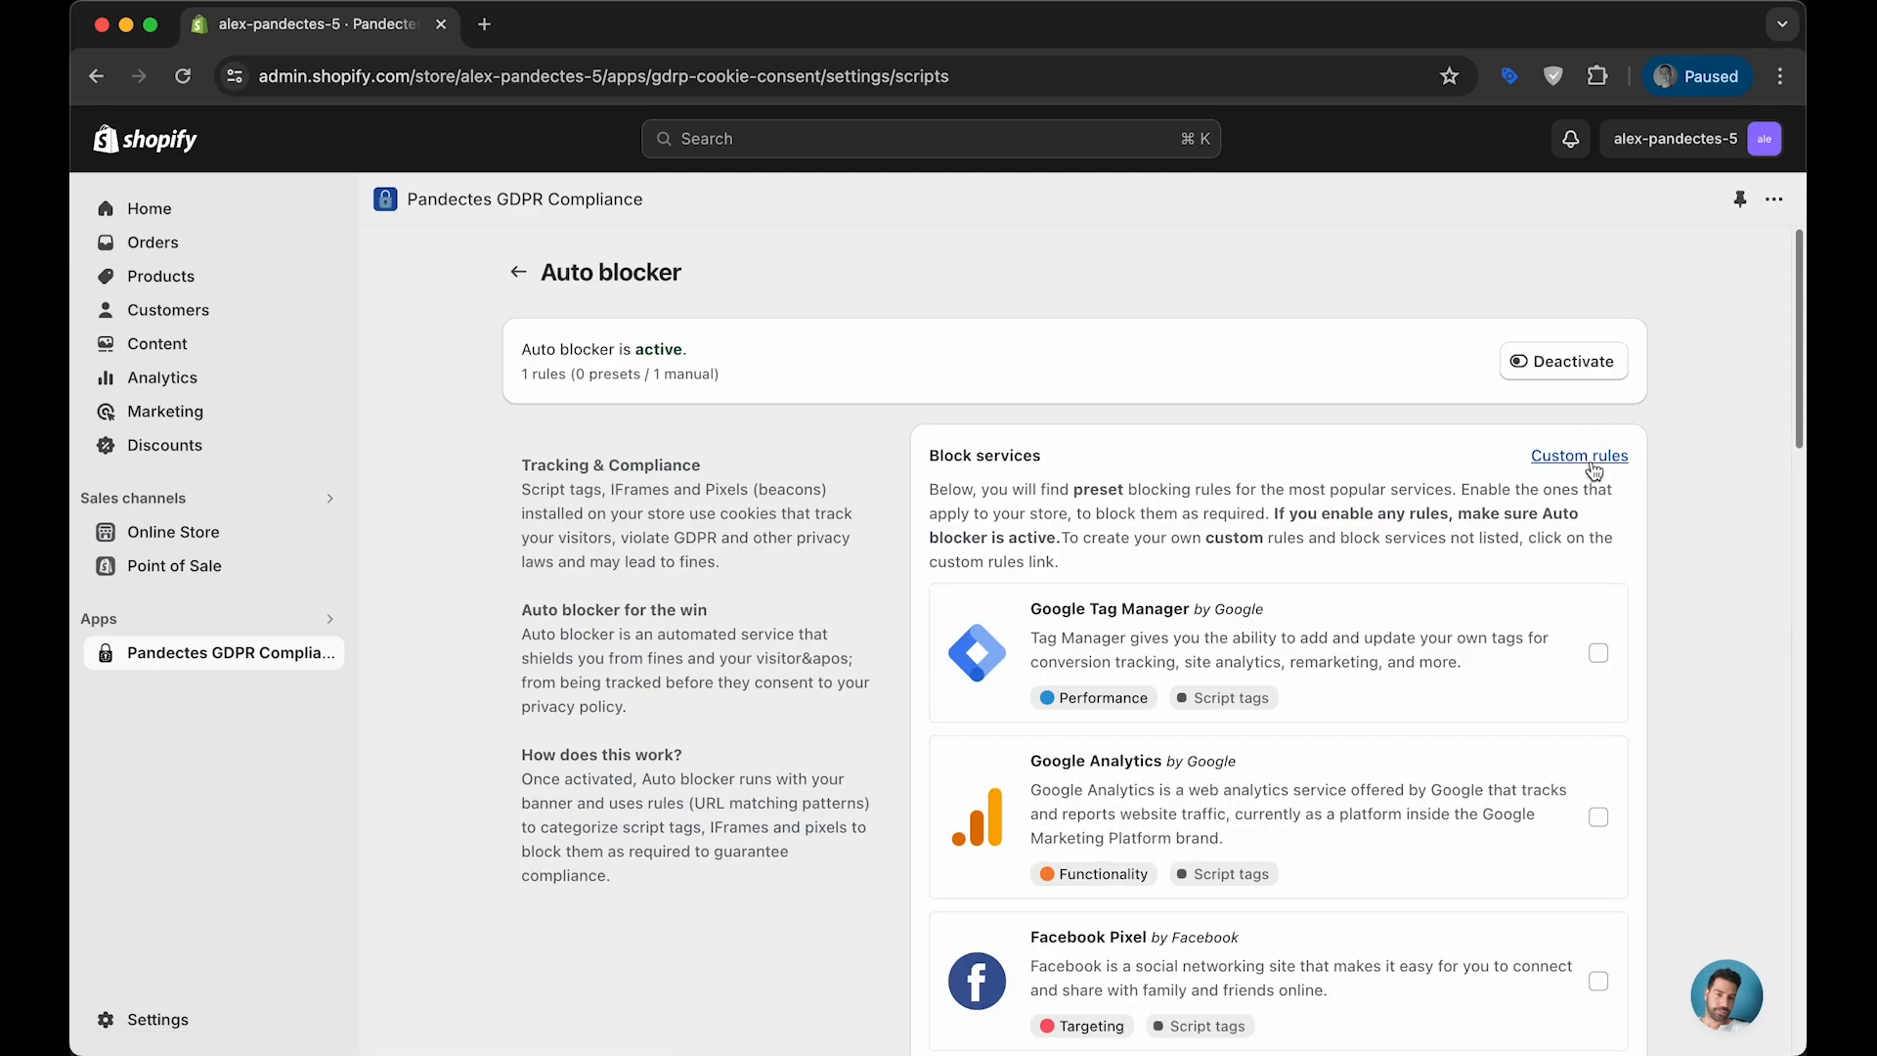
{"action": "left_click", "coordinate": [1621, 451]}
{"action": "left_click", "coordinate": [1607, 285]}
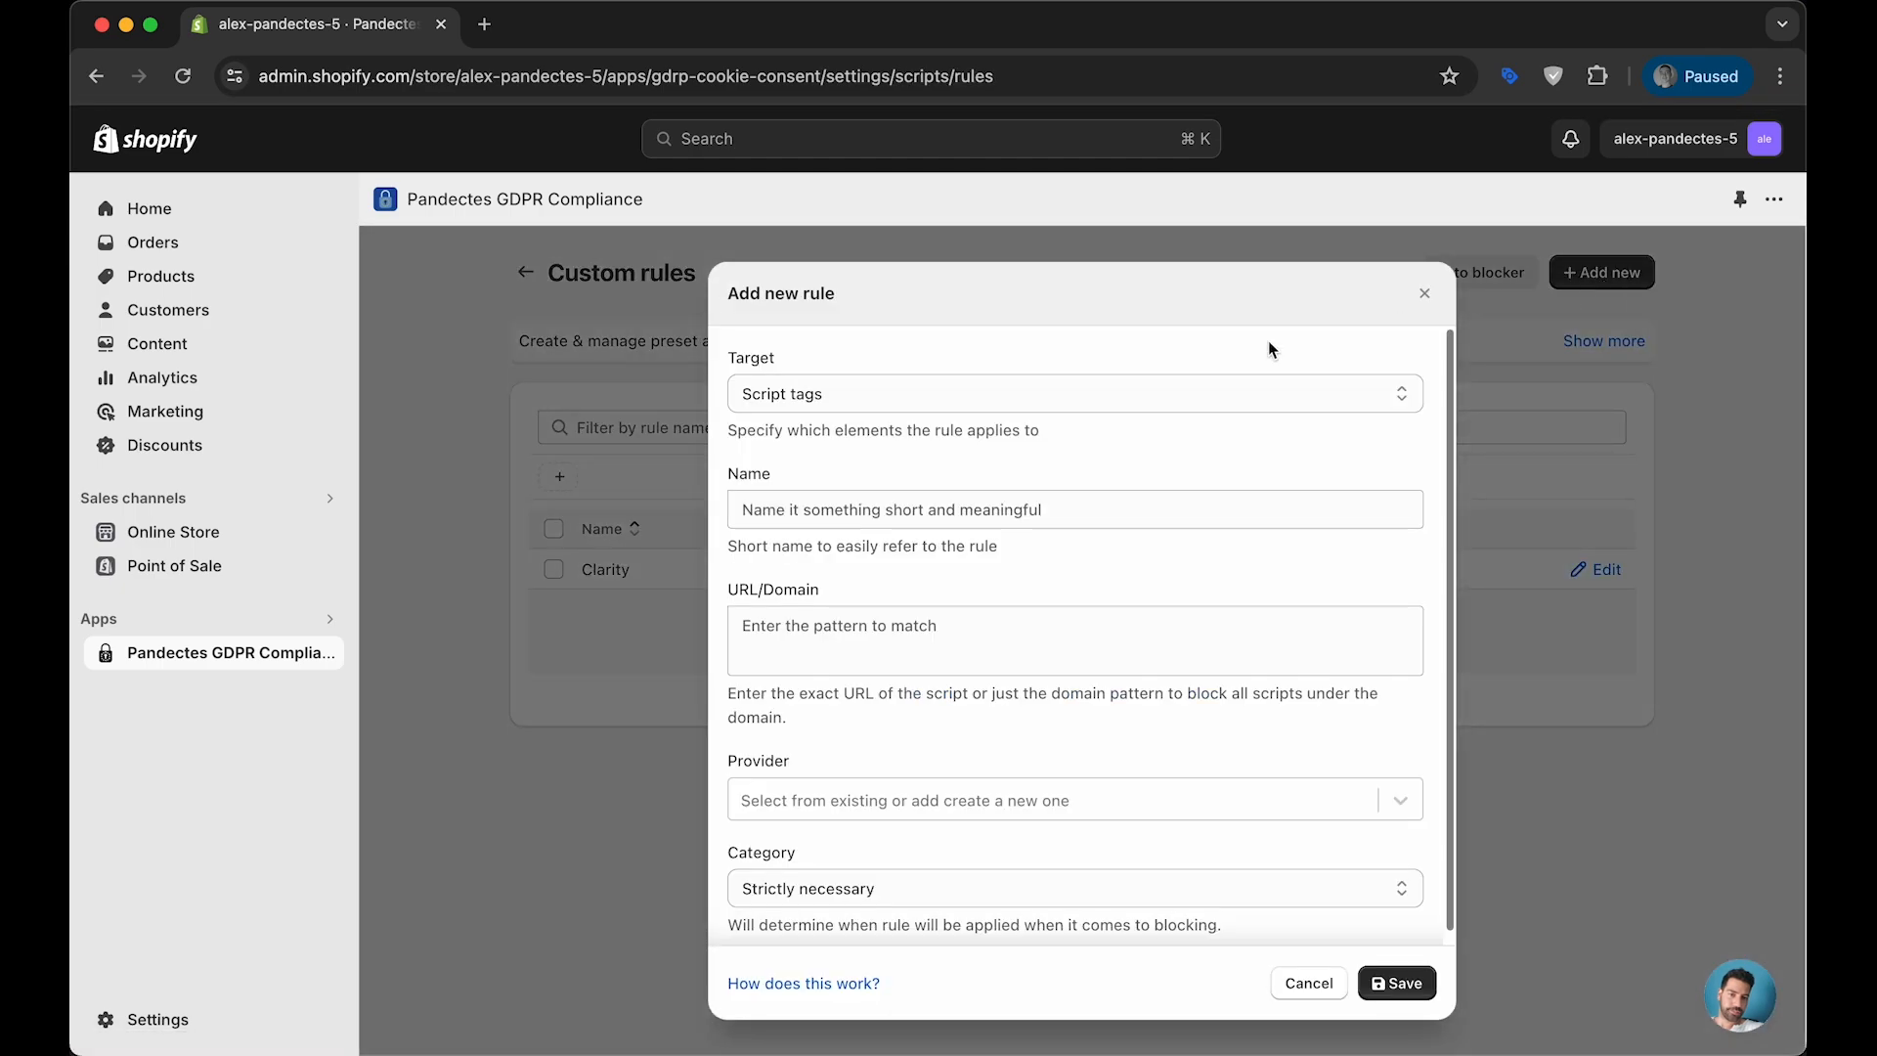
- Name the new rule Omnisend and enter the copied domain omnisnippet1.com as its URL/Domain
{"action": "left_click", "coordinate": [850, 494]}
{"action": "type", "text": "Omnisend"}
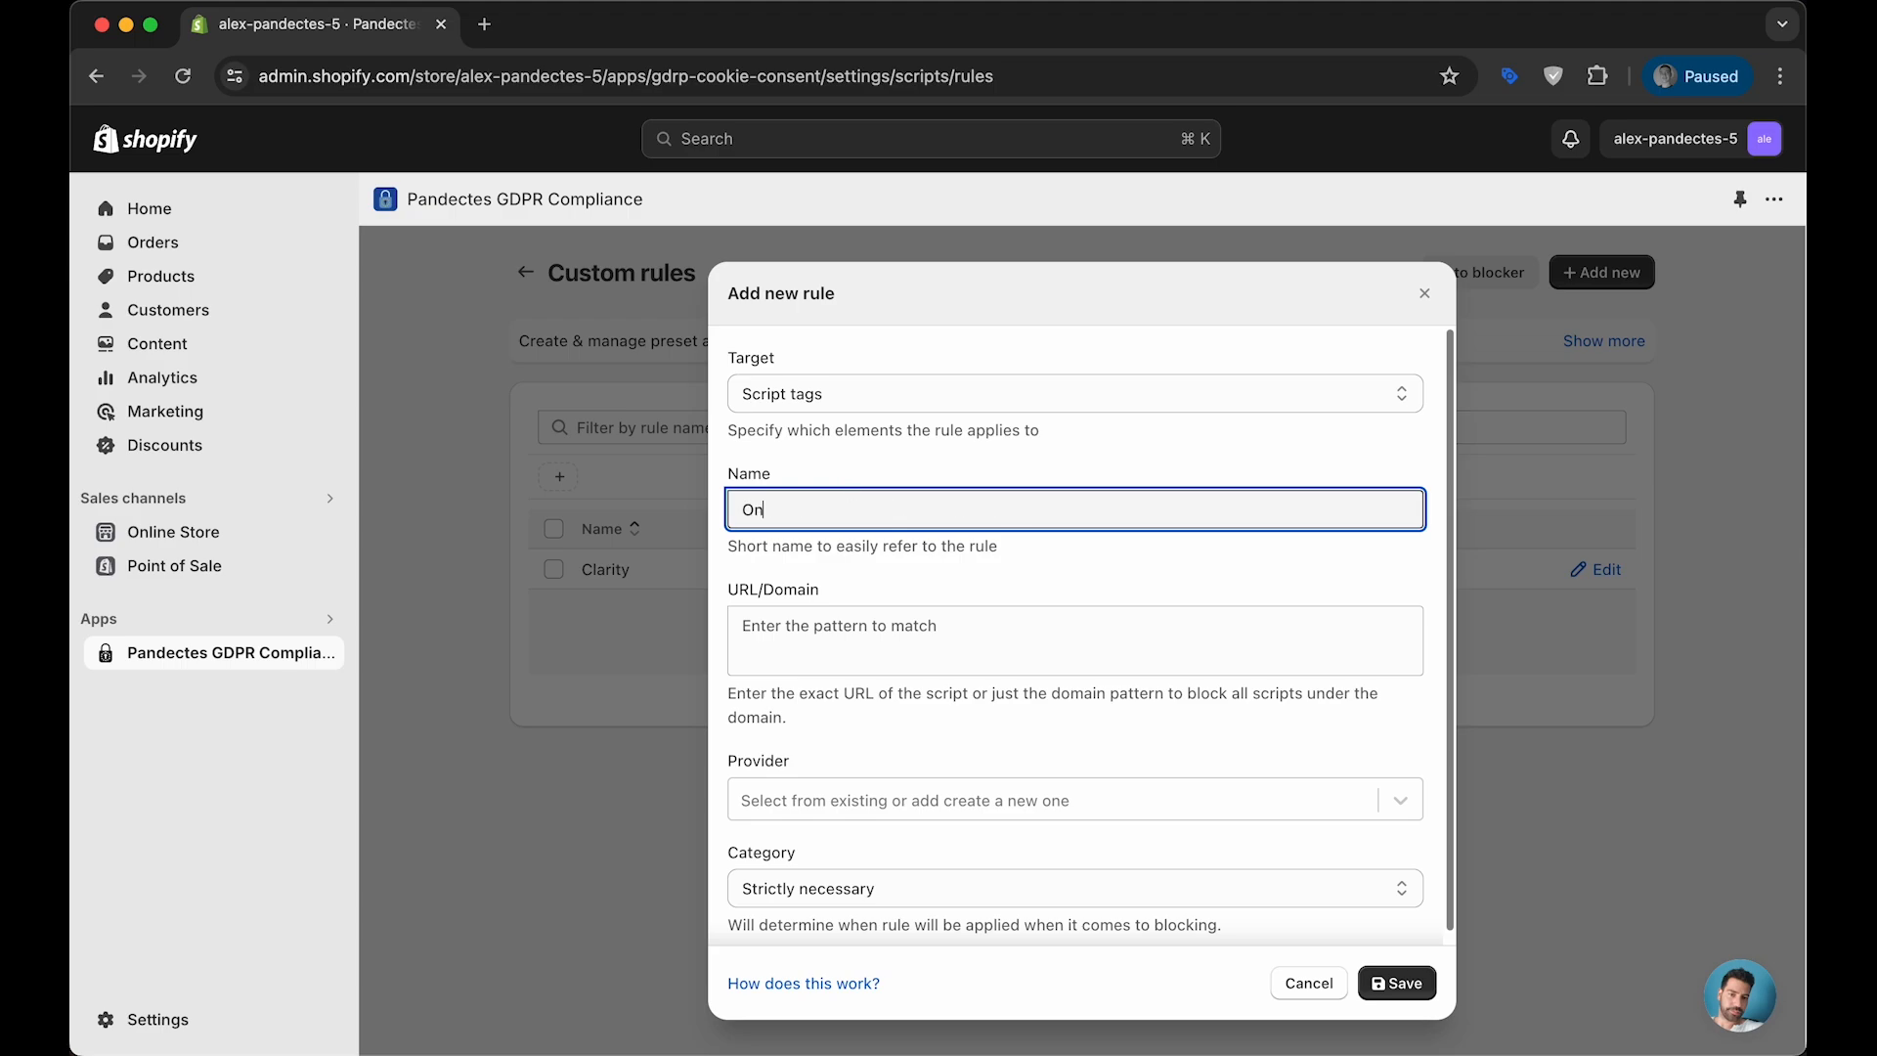
{"action": "key", "text": "Tab"}
{"action": "type", "text": "omnisnippet1.com"}
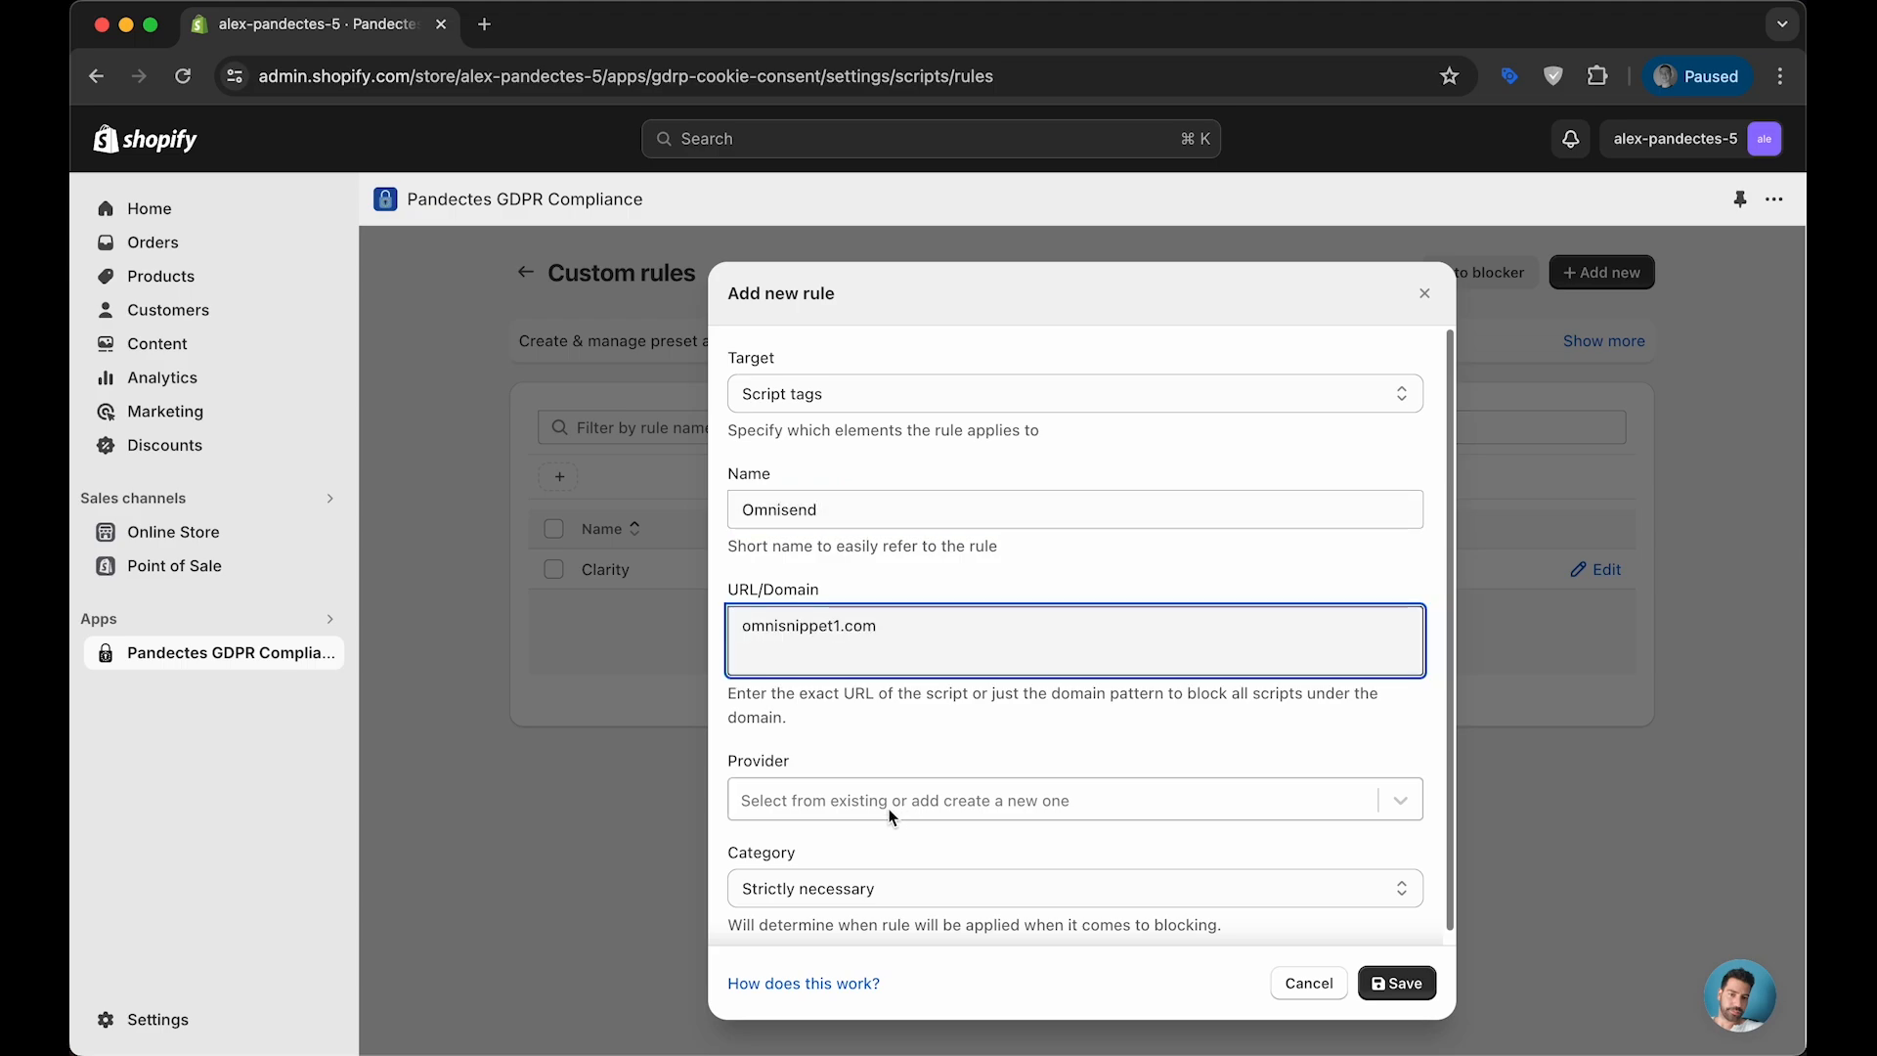
- Select Omnisend as the rule's provider, set the category to Targeting and save the rule
{"action": "left_click", "coordinate": [888, 811]}
{"action": "type", "text": "Om"}
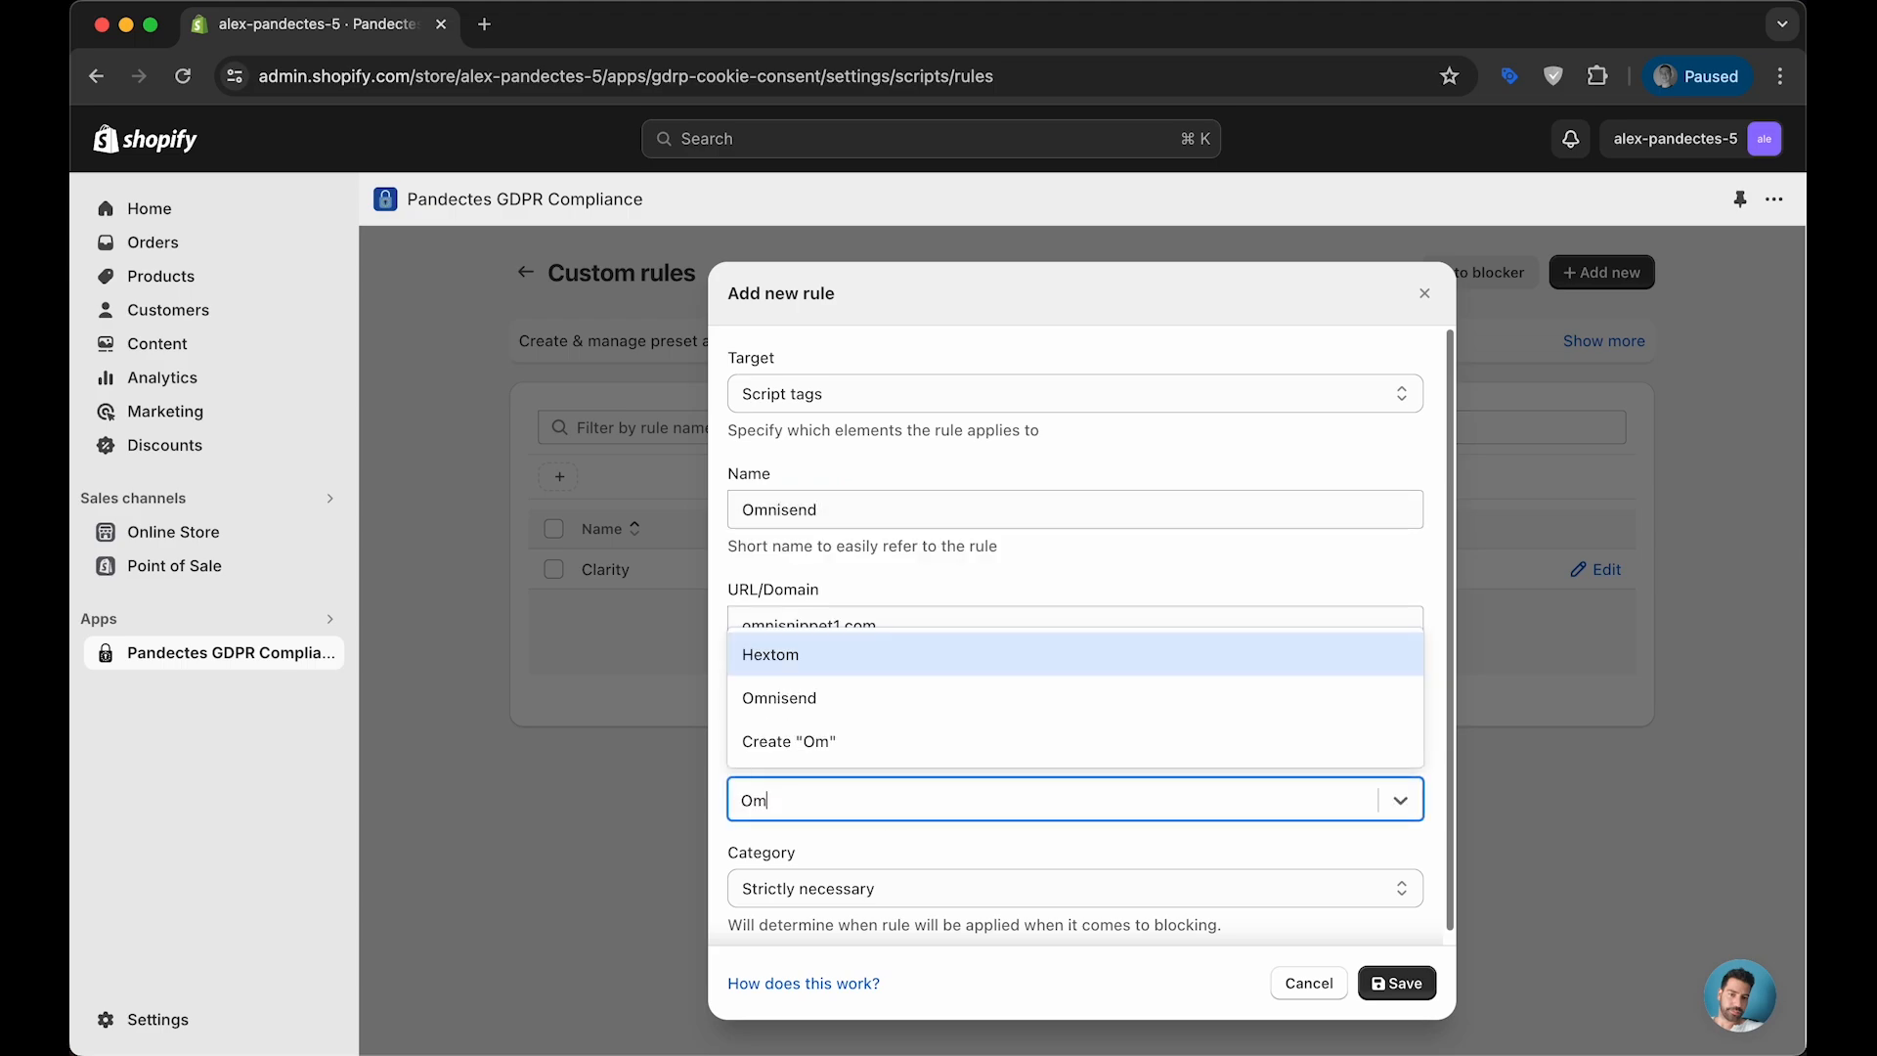
{"action": "type", "text": "nisend"}
{"action": "key", "text": "Return"}
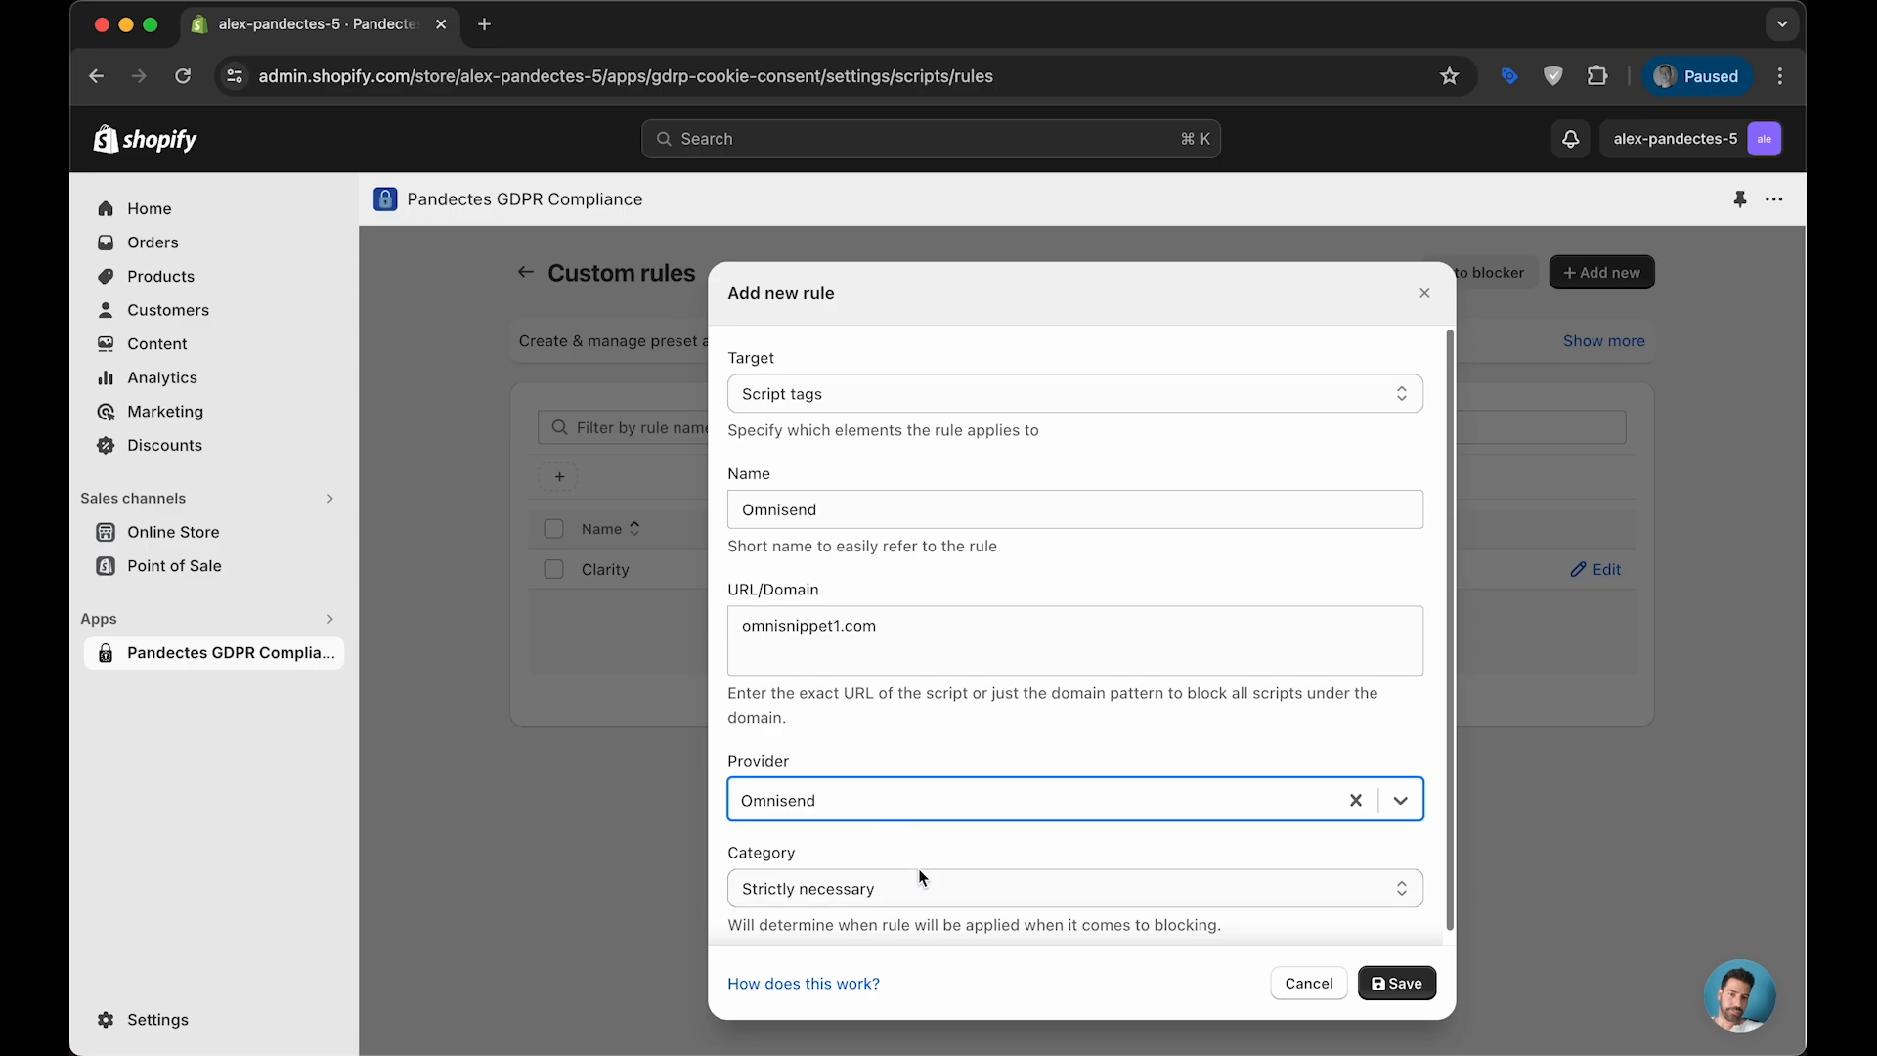
{"action": "left_click", "coordinate": [947, 880]}
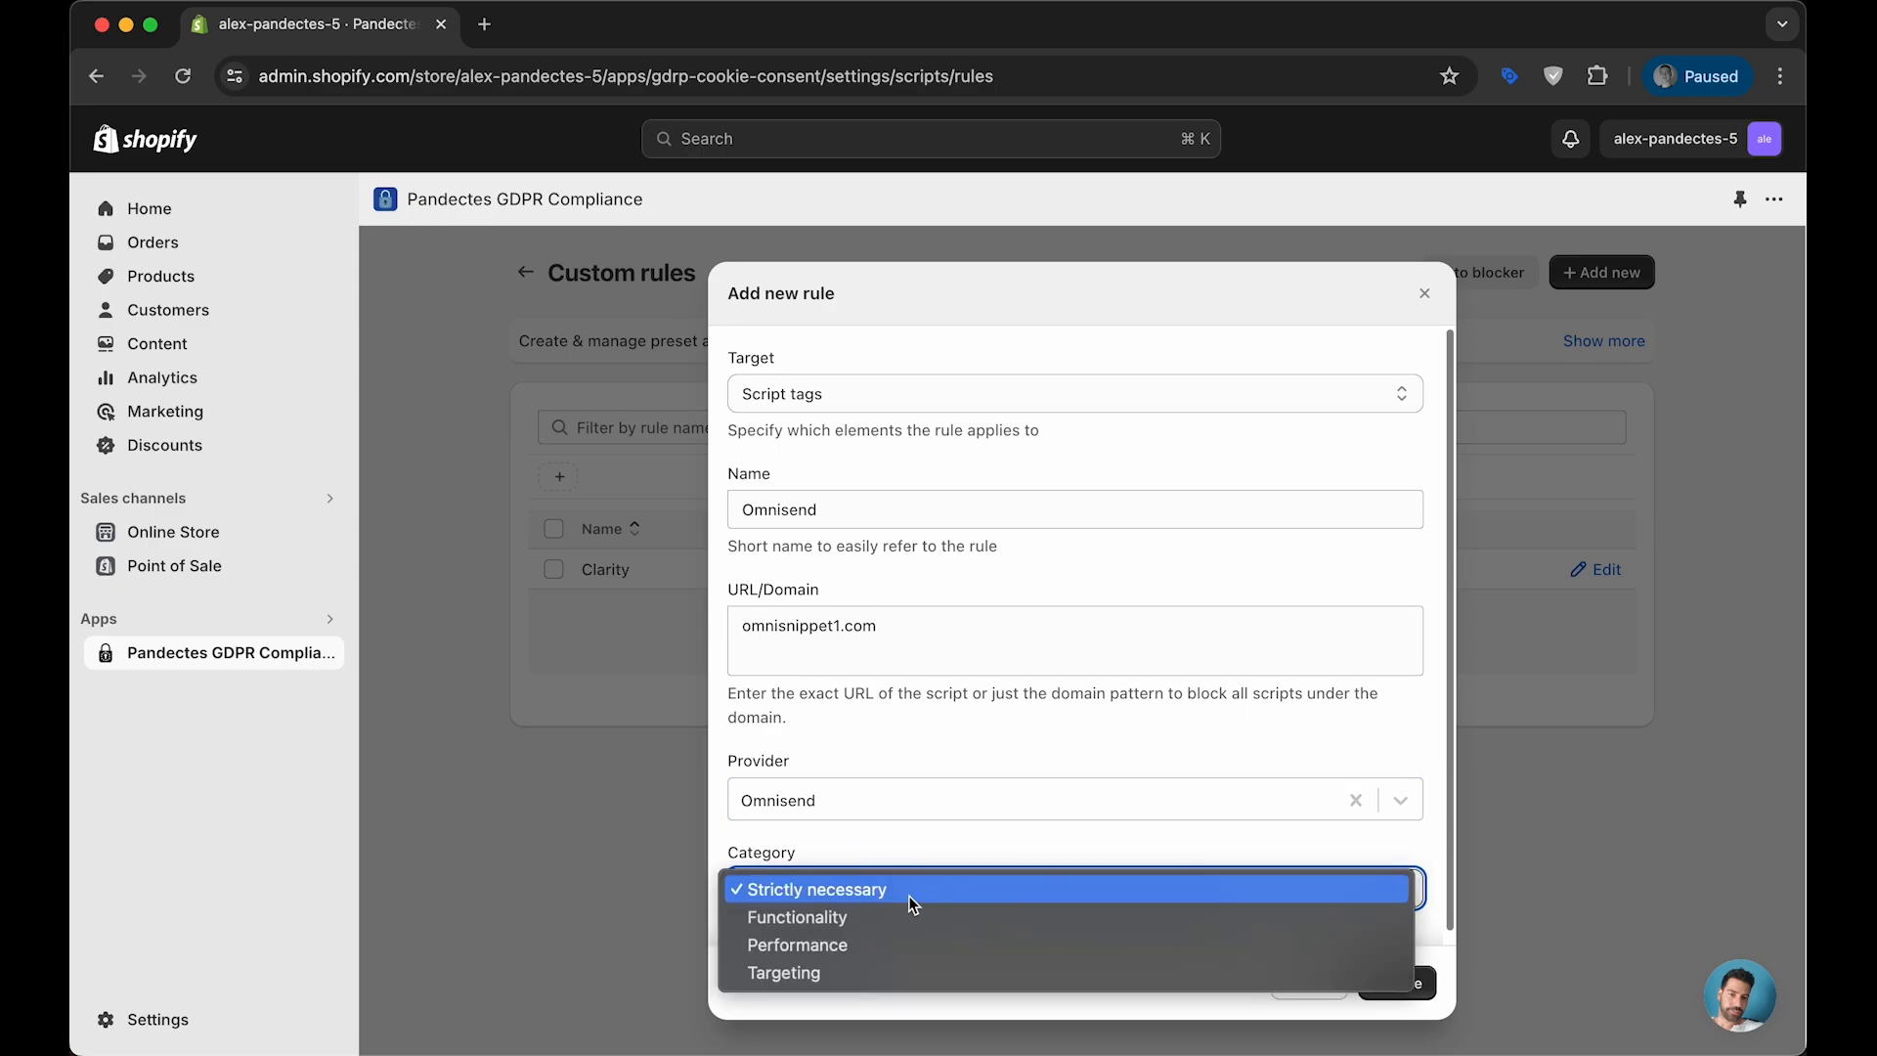
{"action": "left_click", "coordinate": [887, 966]}
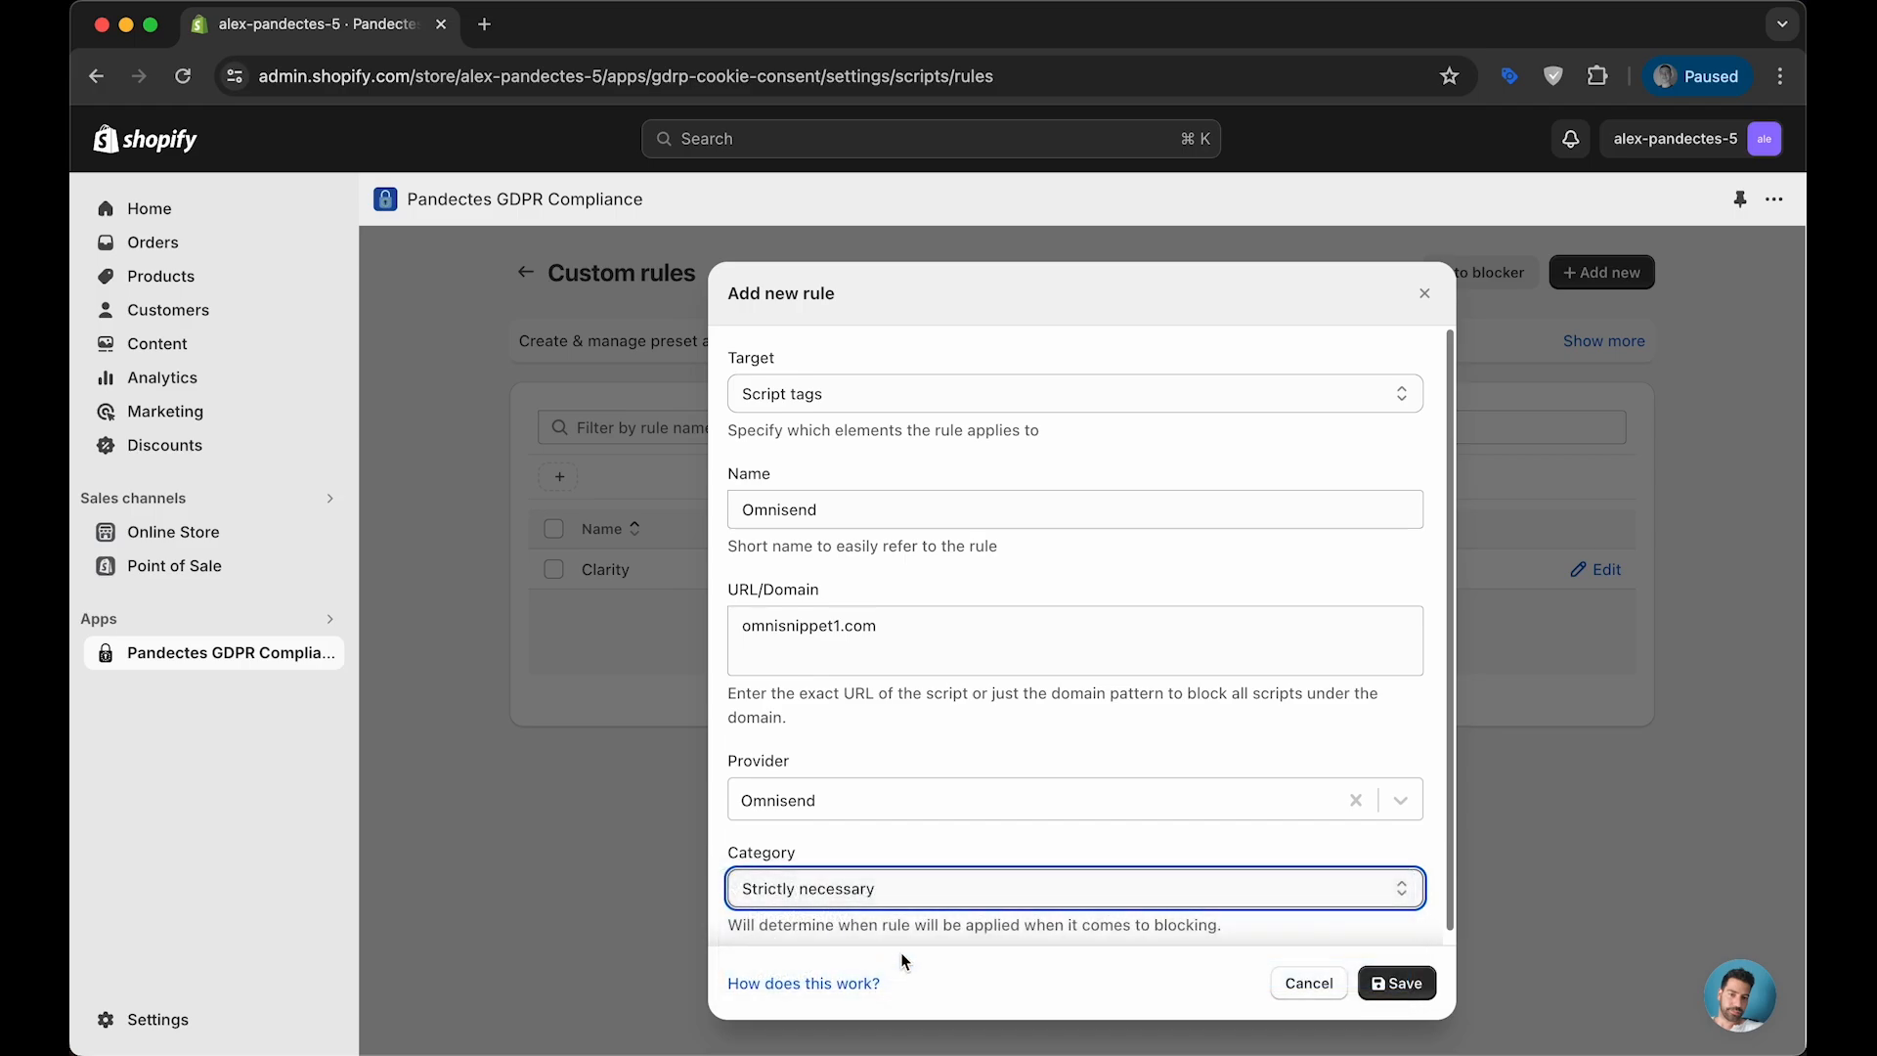
{"action": "left_click", "coordinate": [1404, 971]}
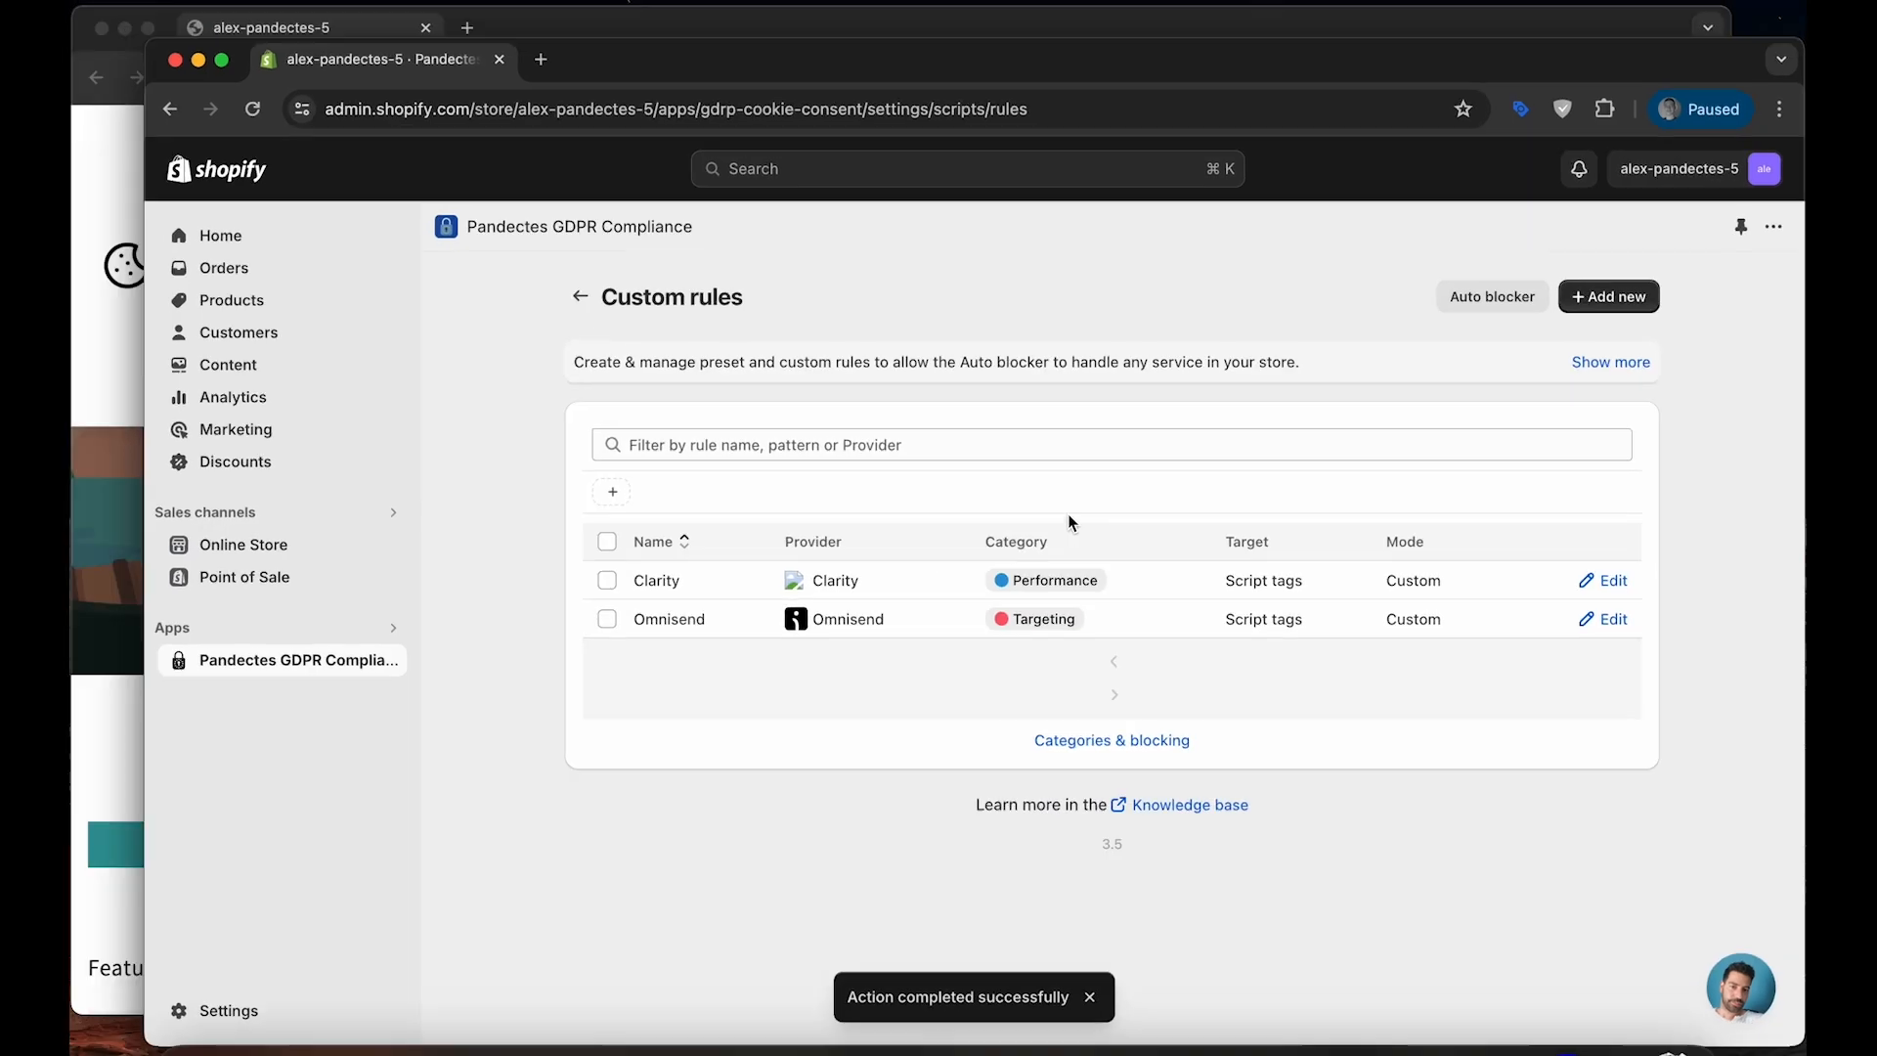
- Clear all stored cookies of the incognito storefront to retest with the Omnisend rule in place
{"action": "left_click", "coordinate": [526, 92]}
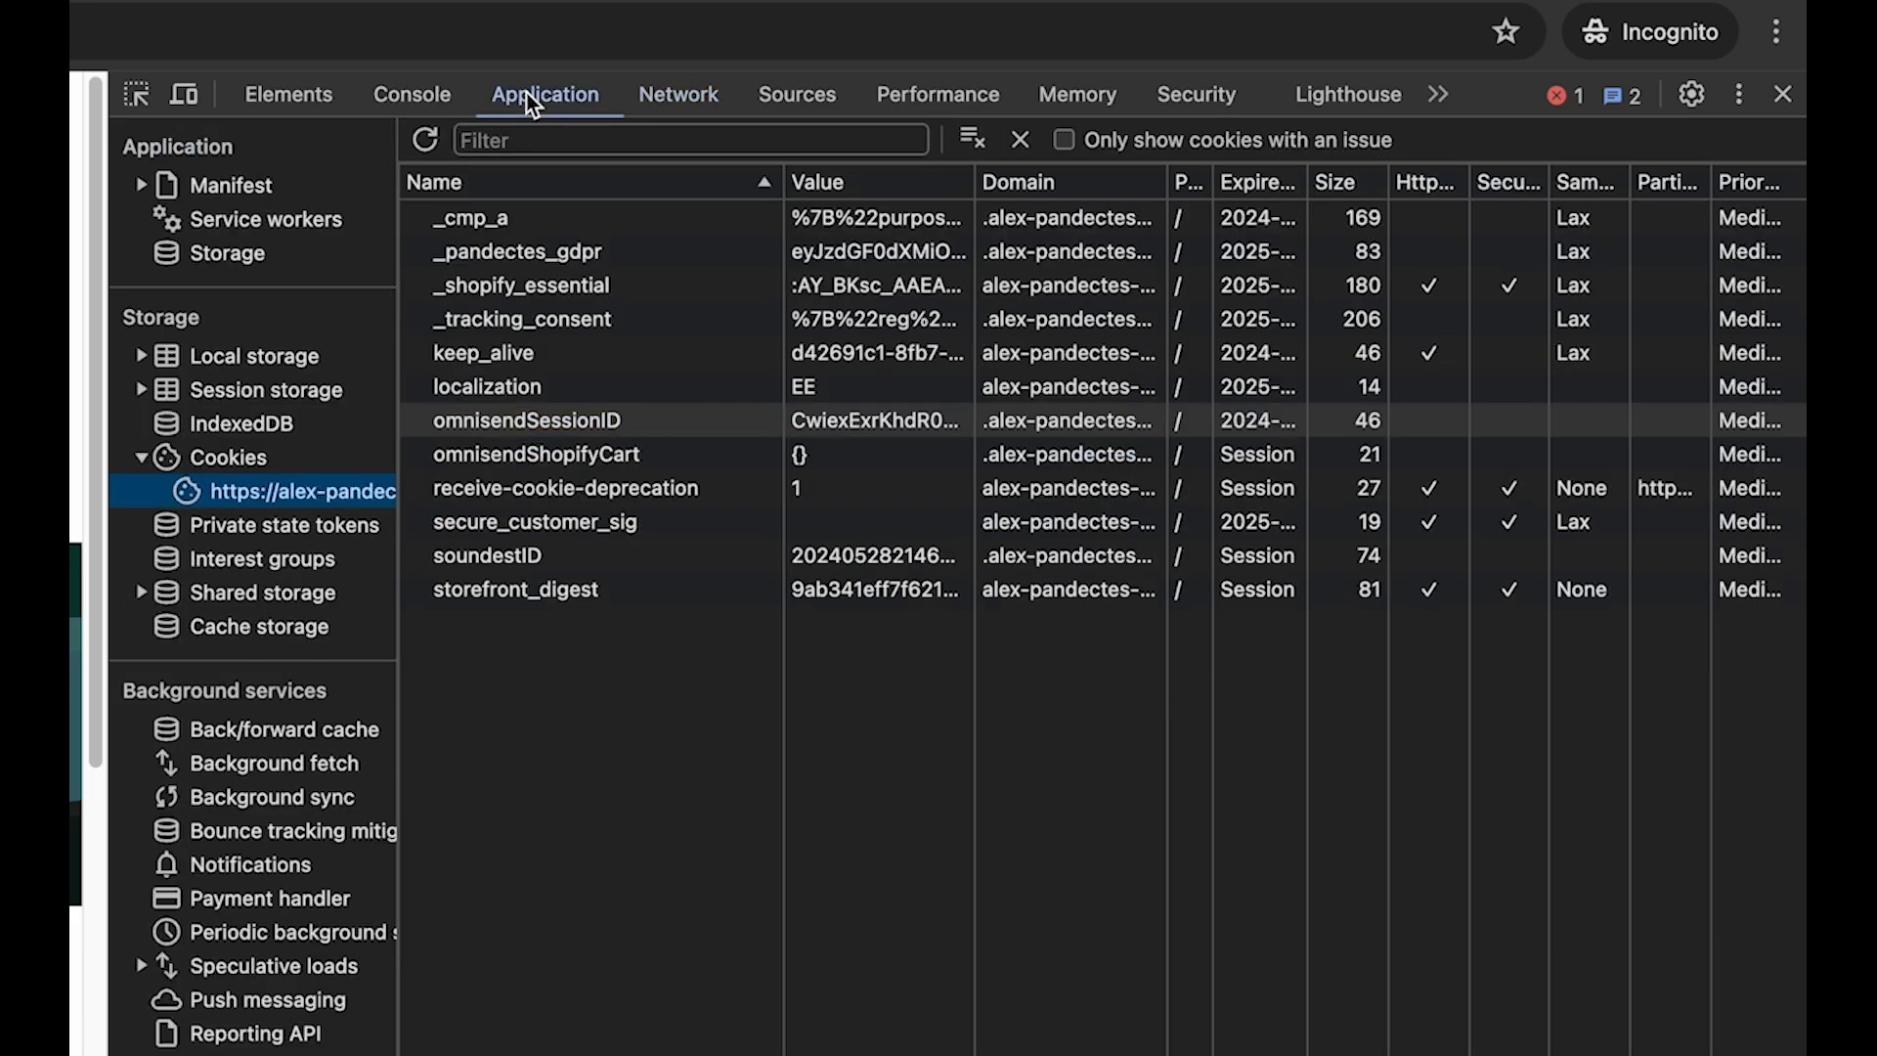
{"action": "left_click", "coordinate": [966, 140]}
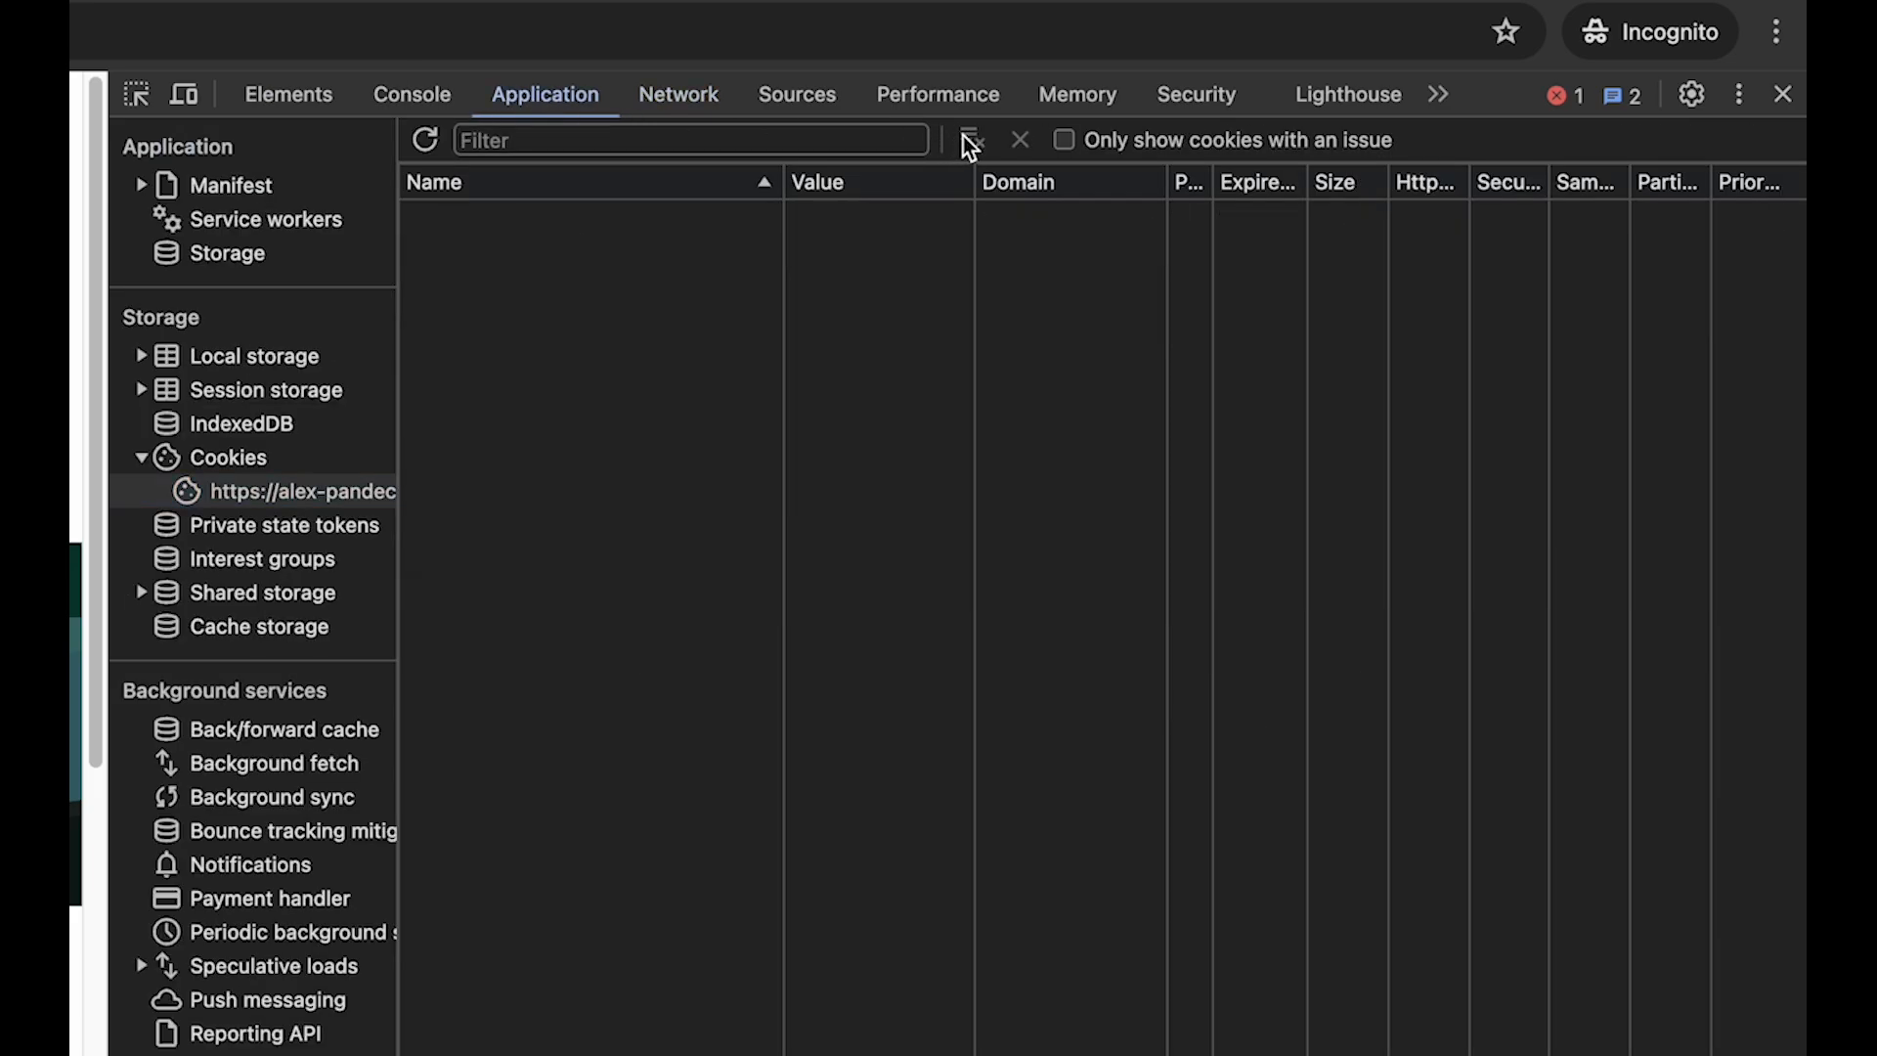